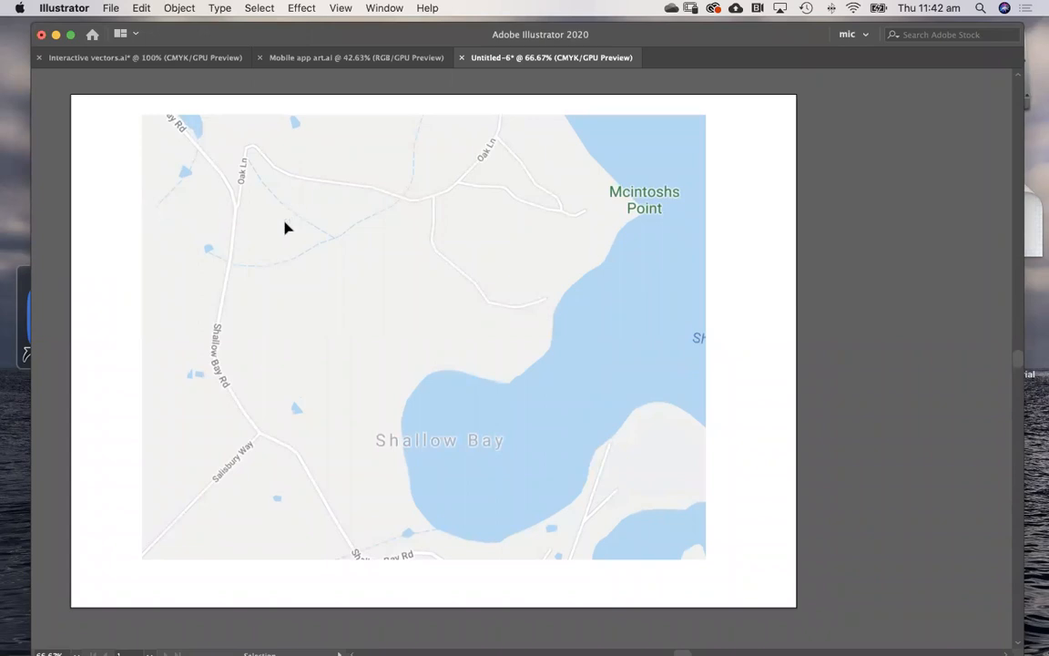
Step: Cut all the artwork and paste it into the unlocked Layer 1
{"action": "key", "text": "Tab"}
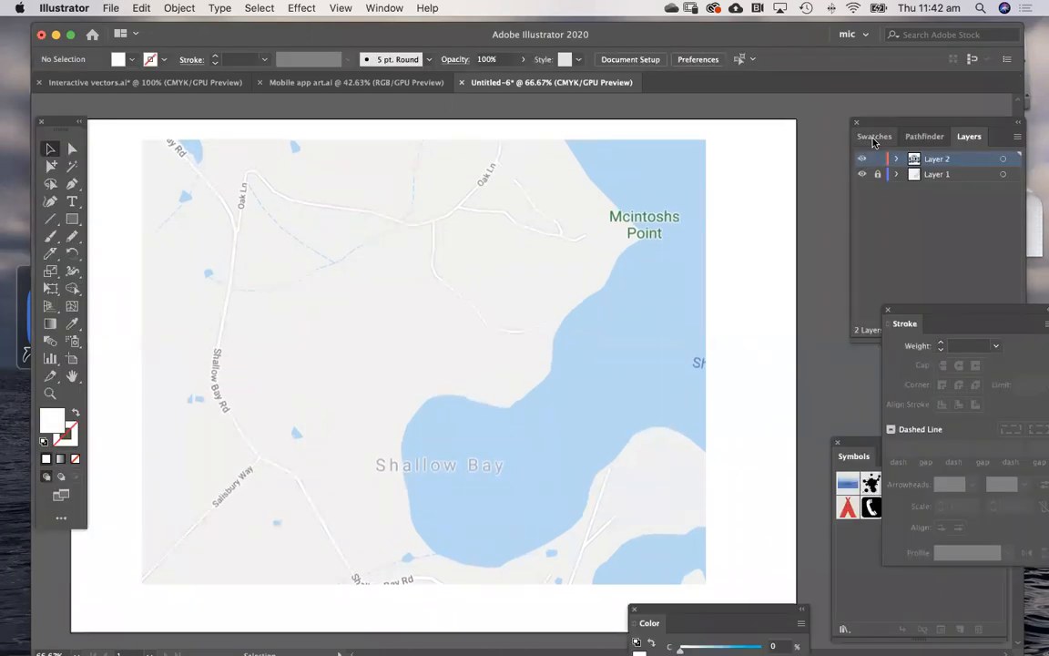
{"action": "left_click", "coordinate": [902, 179]}
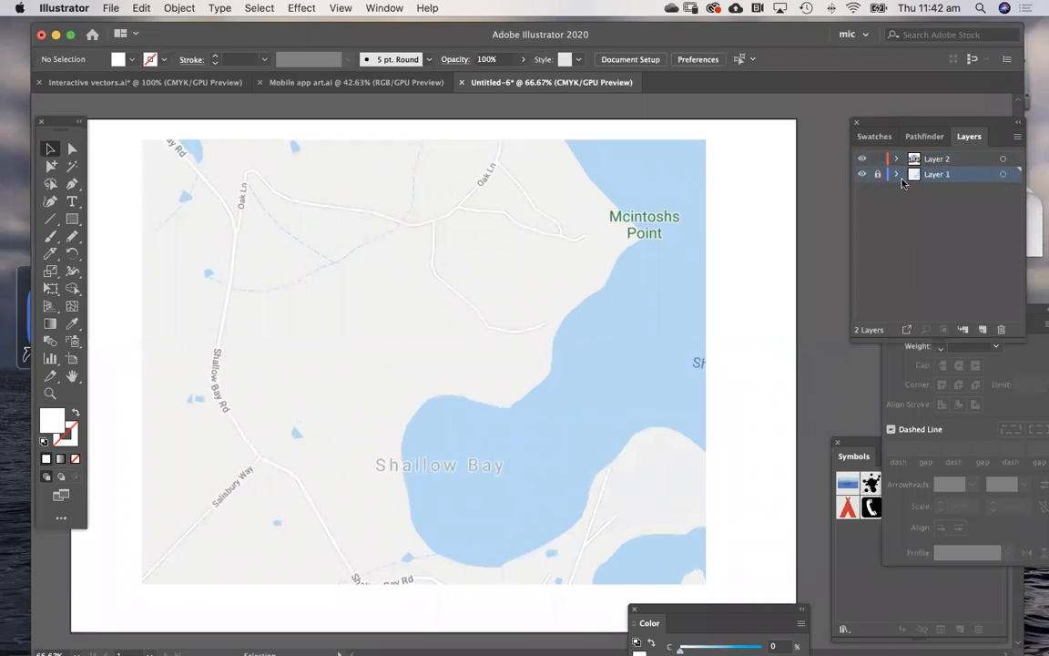
{"action": "key", "text": "super+a"}
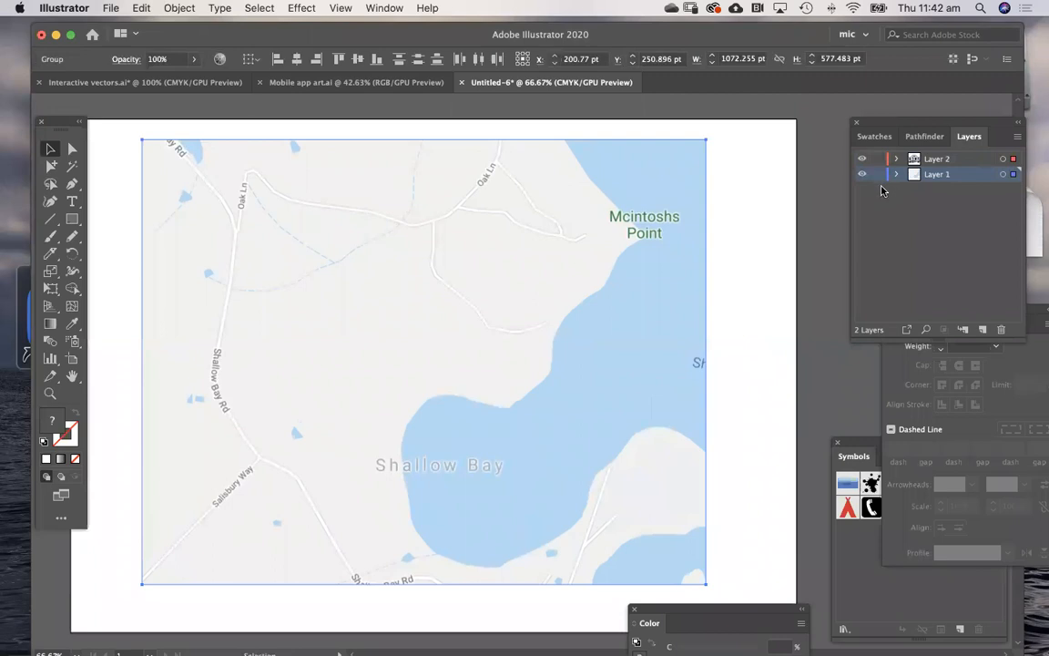
{"action": "key", "text": "super+x"}
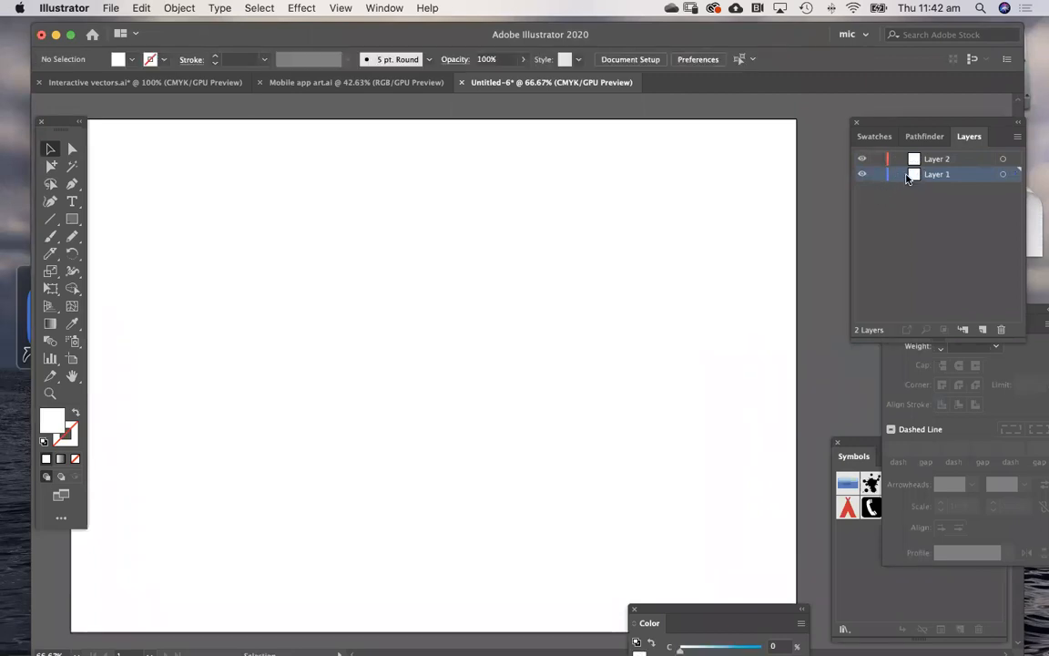
{"action": "key", "text": "super+v"}
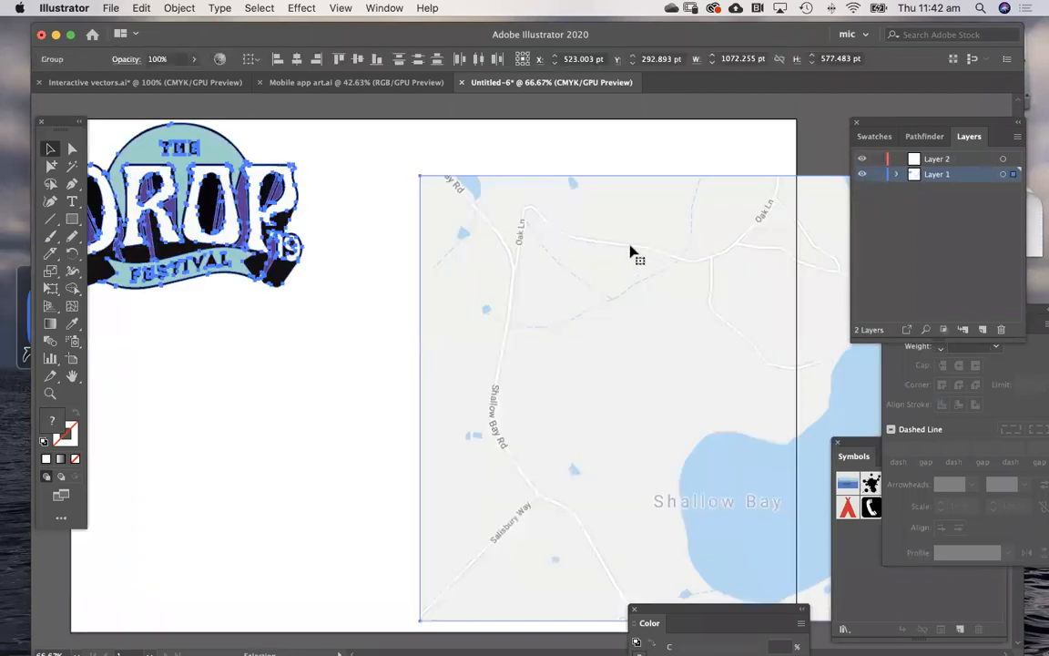
Step: Move the pasted map so it sits roughly centred on the artboard
{"action": "left_click_drag", "start_coordinate": [635, 256], "coordinate": [350, 246]}
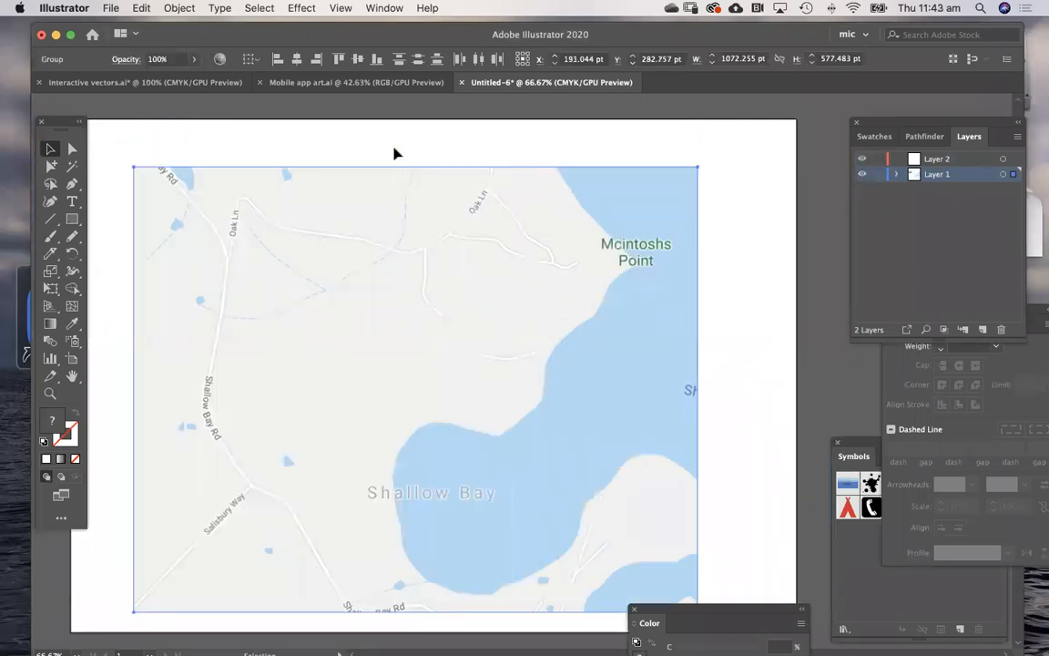
{"action": "left_click", "coordinate": [394, 155]}
{"action": "left_click_drag", "start_coordinate": [417, 327], "coordinate": [431, 304]}
{"action": "left_click", "coordinate": [439, 319]}
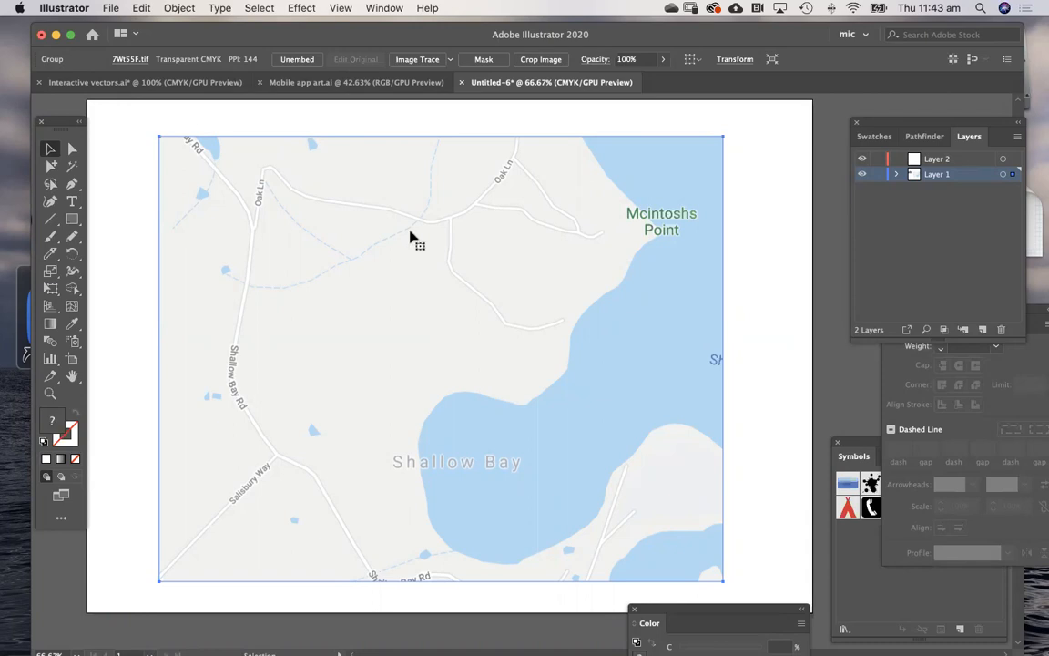
{"action": "left_click_drag", "start_coordinate": [556, 287], "coordinate": [556, 285]}
{"action": "left_click", "coordinate": [740, 217]}
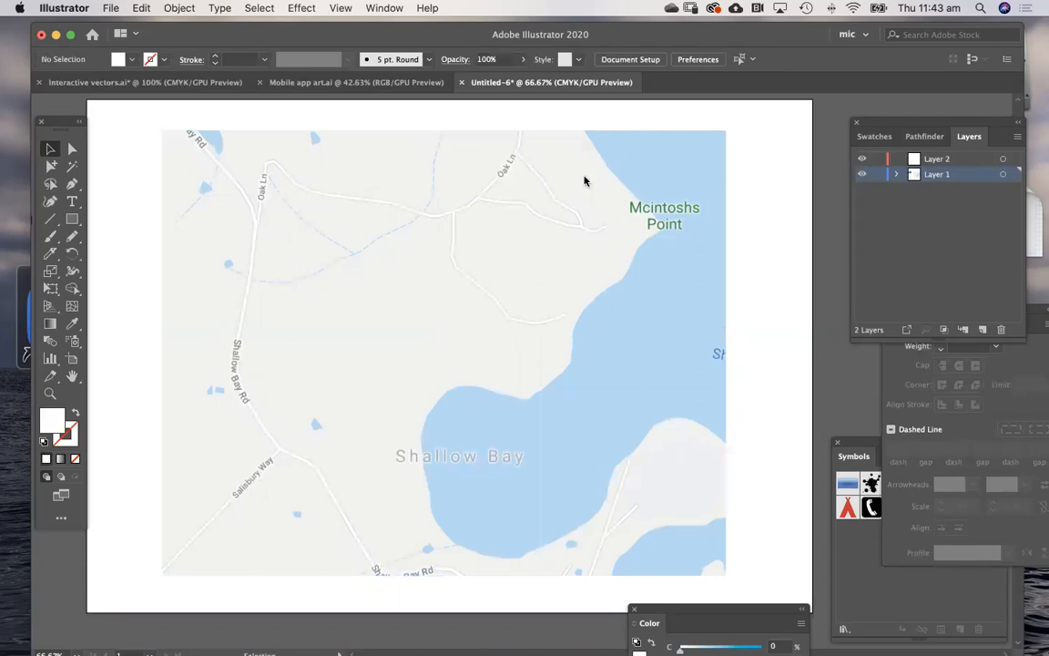
Step: Lock Layer 1 with the map and make Layer 2 the active layer
{"action": "left_click", "coordinate": [636, 298]}
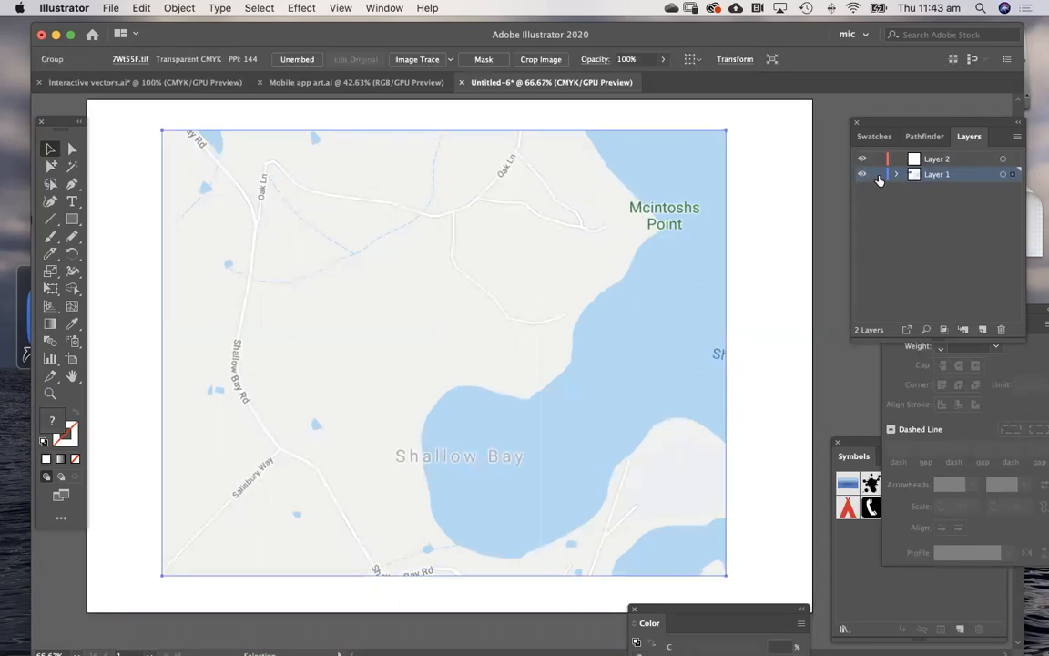
{"action": "left_click", "coordinate": [878, 175]}
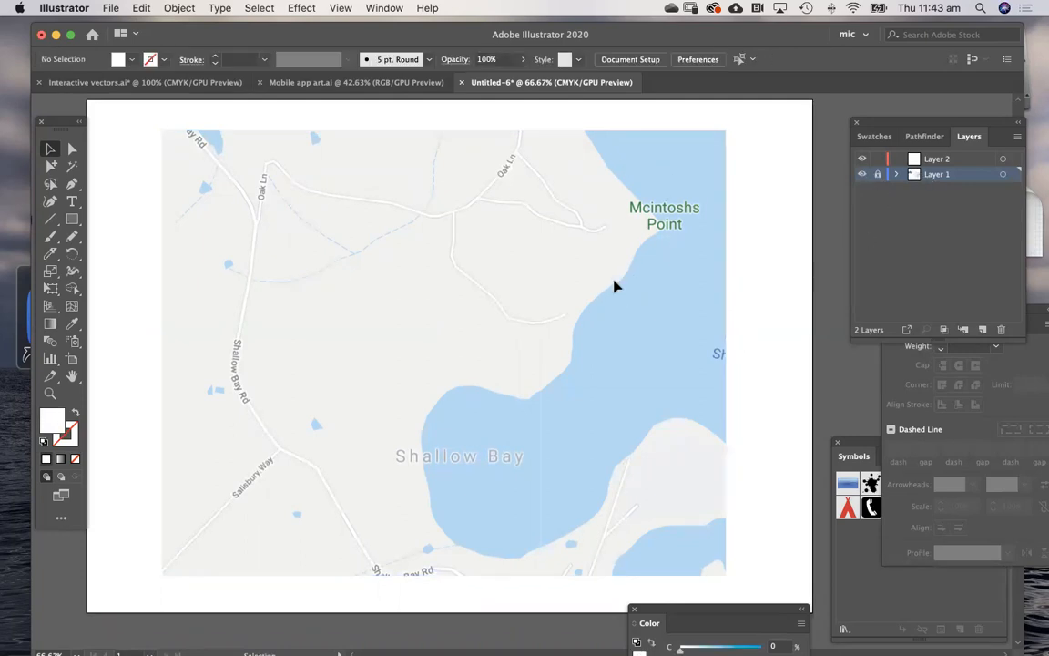
{"action": "left_click", "coordinate": [935, 161]}
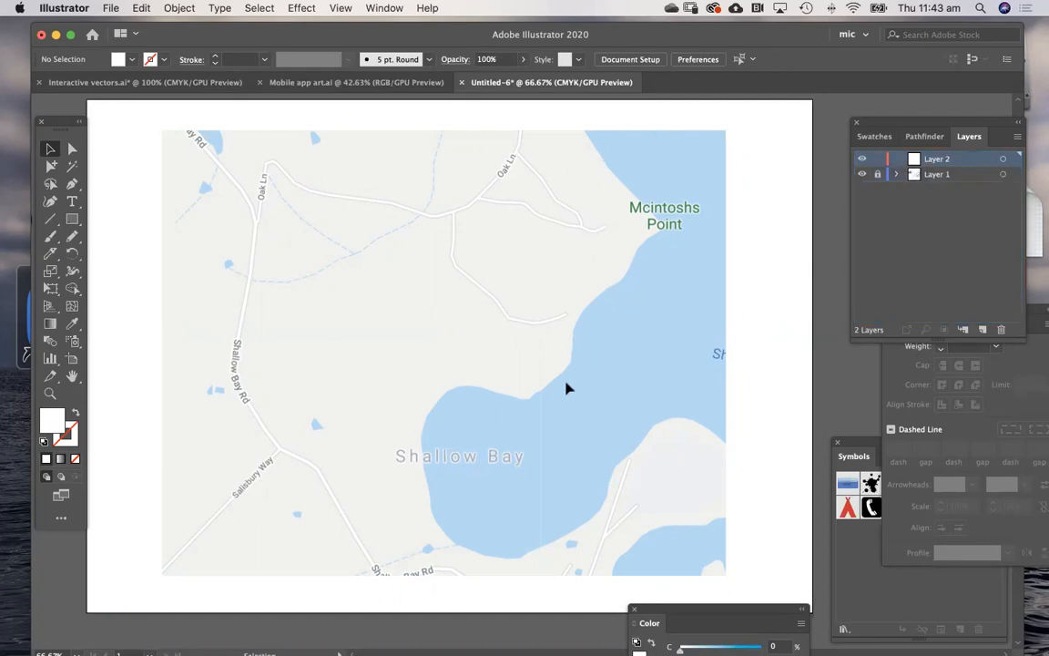
{"action": "left_click_drag", "start_coordinate": [565, 316], "coordinate": [566, 323]}
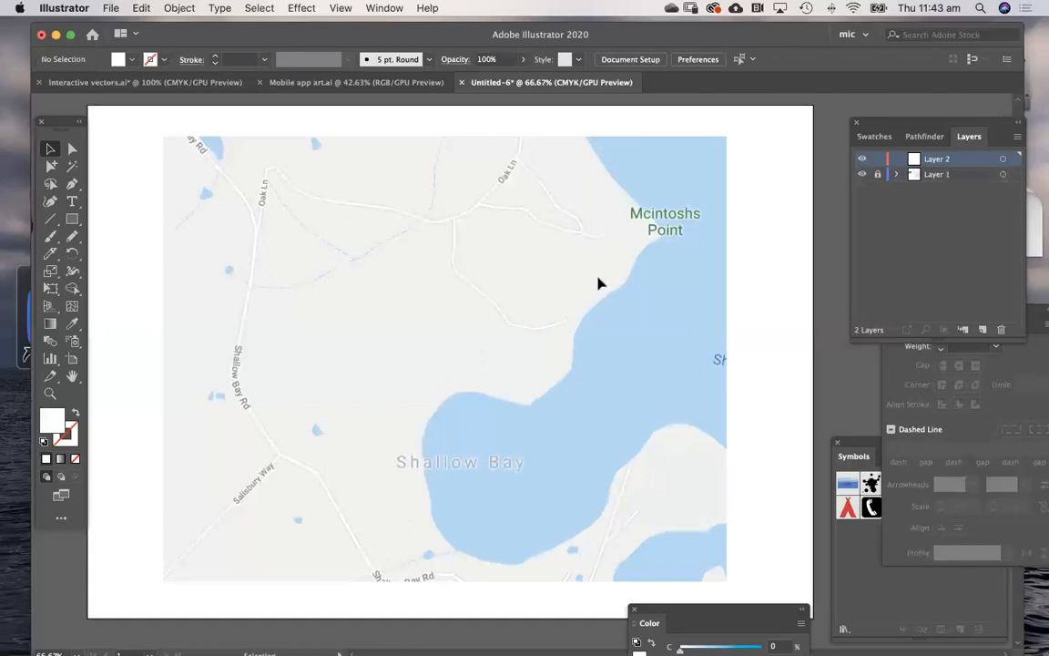
Step: Trace the shoreline with the Pen tool from the map's upper edge around Mcintoshs Point to just above Shallow Bay
{"action": "key", "text": "n"}
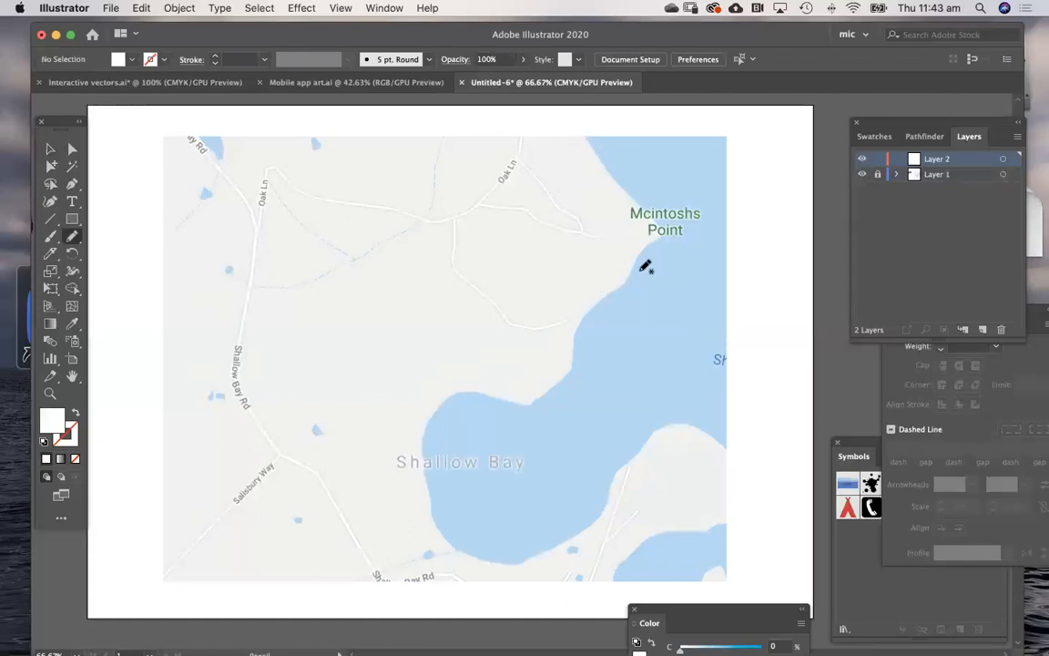
{"action": "key", "text": "p"}
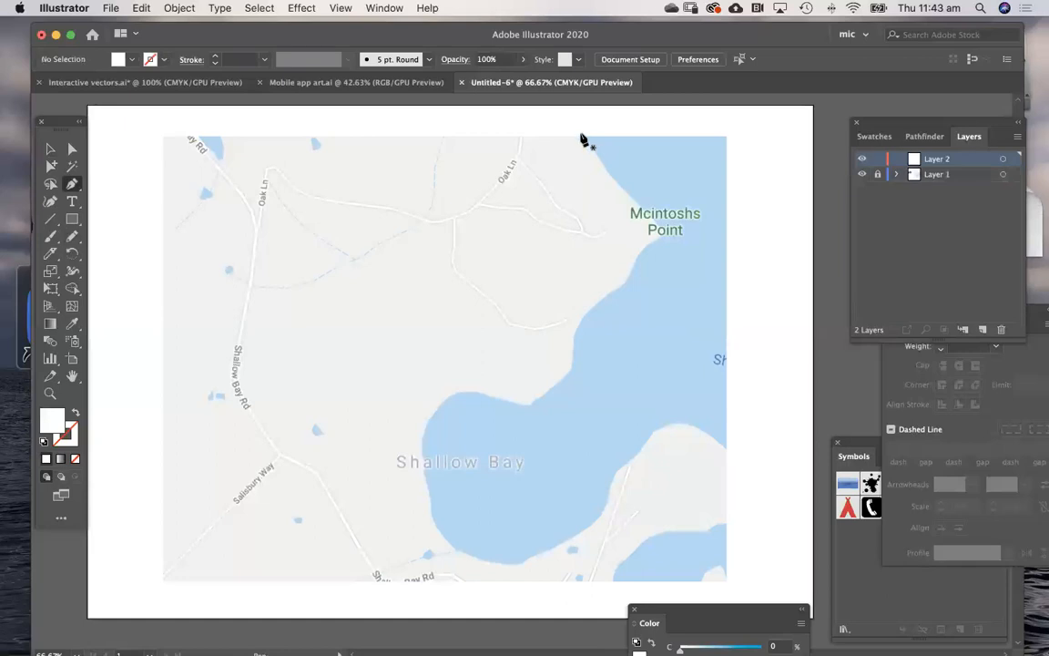
{"action": "left_click", "coordinate": [586, 137]}
{"action": "left_click", "coordinate": [665, 235]}
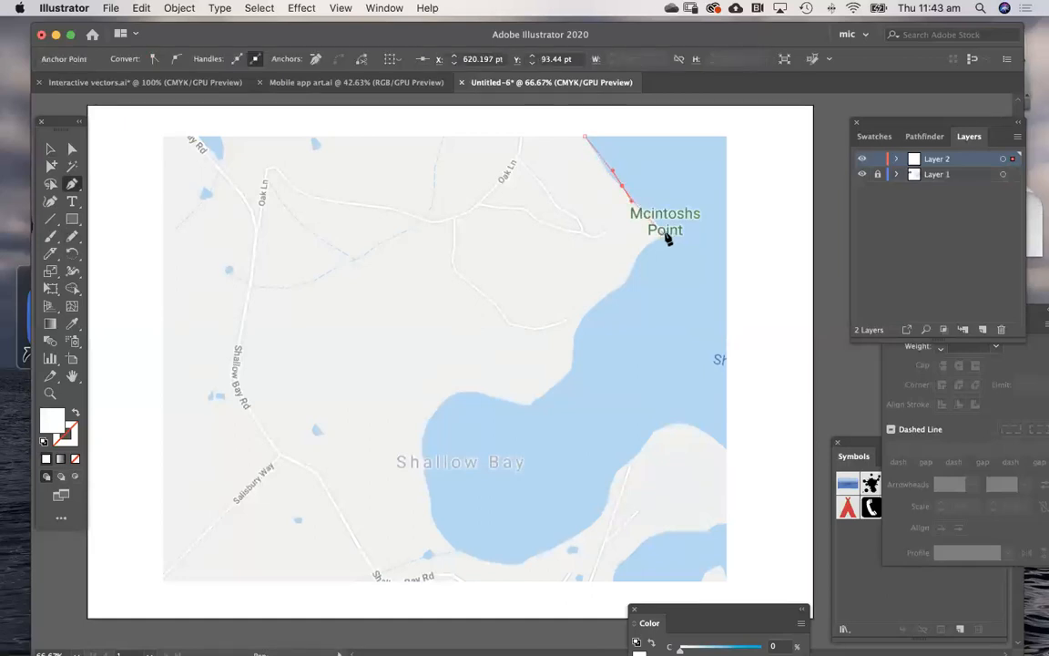
{"action": "left_click", "coordinate": [633, 263]}
{"action": "left_click", "coordinate": [624, 283]}
{"action": "left_click", "coordinate": [600, 294]}
{"action": "left_click", "coordinate": [591, 303]}
{"action": "left_click", "coordinate": [587, 313]}
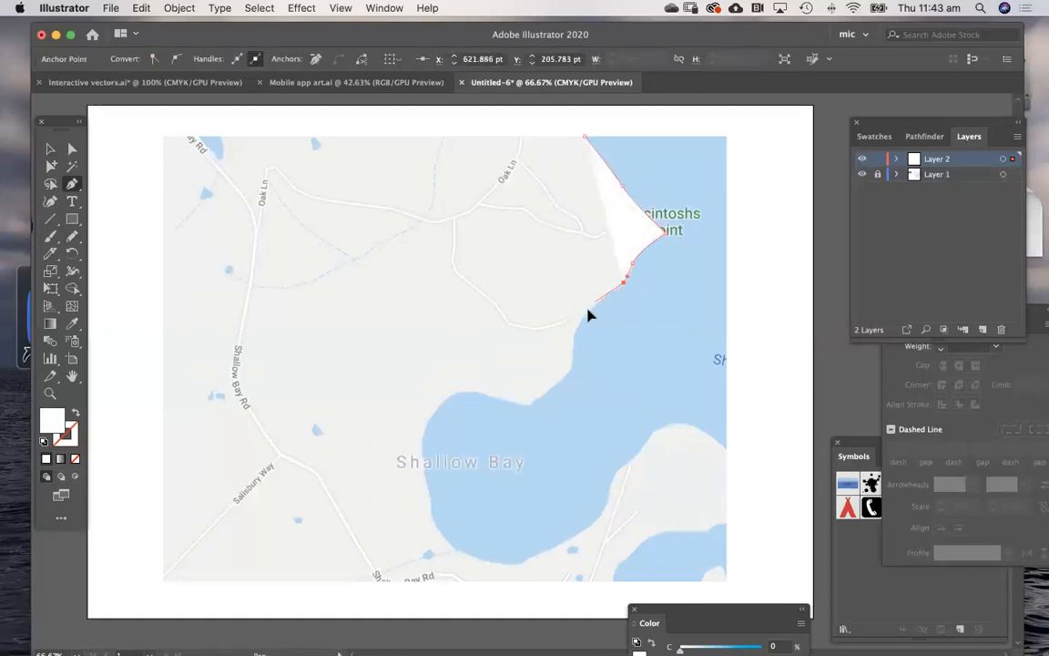
{"action": "left_click_drag", "start_coordinate": [573, 334], "coordinate": [568, 368]}
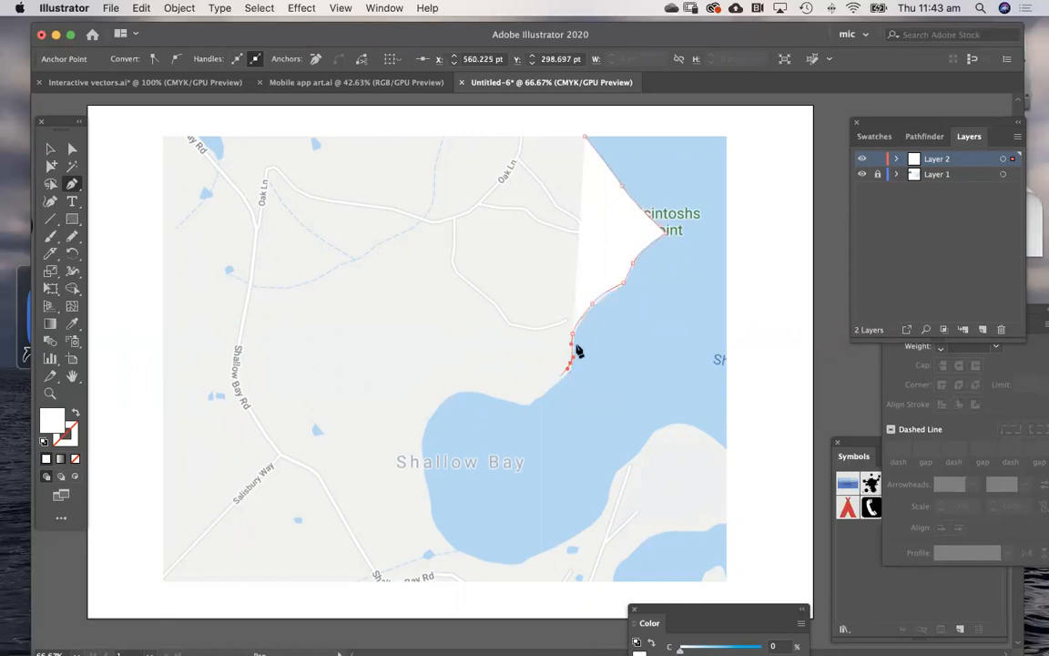
Step: Swap the path's fill and stroke so it has no fill, and set the stroke colour to dark green
{"action": "left_click", "coordinate": [74, 413]}
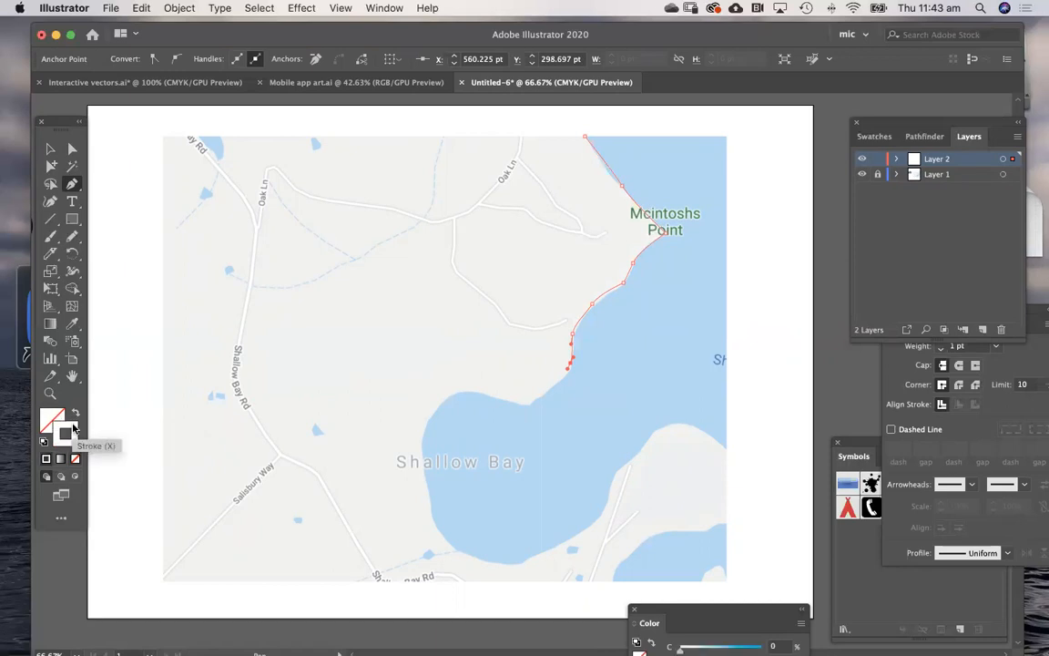
{"action": "double_click", "coordinate": [69, 431]}
{"action": "left_click", "coordinate": [292, 362]}
{"action": "left_click", "coordinate": [479, 298]}
Step: Continue the land outline with the Pen tool around the shore of Shallow Bay
{"action": "left_click", "coordinate": [527, 406]}
{"action": "left_click_drag", "start_coordinate": [483, 395], "coordinate": [476, 393]}
{"action": "left_click_drag", "start_coordinate": [423, 439], "coordinate": [419, 455]}
{"action": "left_click_drag", "start_coordinate": [428, 498], "coordinate": [430, 507]}
{"action": "left_click_drag", "start_coordinate": [463, 551], "coordinate": [531, 562]}
{"action": "left_click_drag", "start_coordinate": [602, 518], "coordinate": [612, 497]}
Step: Extend the land outline around the southeast headland and along the lower inlet to the map's bottom edge
{"action": "left_click", "coordinate": [618, 470]}
{"action": "left_click", "coordinate": [637, 451]}
{"action": "left_click", "coordinate": [665, 424]}
{"action": "left_click", "coordinate": [696, 423]}
{"action": "left_click", "coordinate": [726, 449]}
{"action": "left_click", "coordinate": [726, 526]}
{"action": "left_click", "coordinate": [705, 527]}
{"action": "left_click", "coordinate": [696, 532]}
{"action": "left_click", "coordinate": [681, 528]}
{"action": "left_click", "coordinate": [658, 537]}
{"action": "left_click", "coordinate": [637, 547]}
{"action": "left_click_drag", "start_coordinate": [628, 558], "coordinate": [607, 582]}
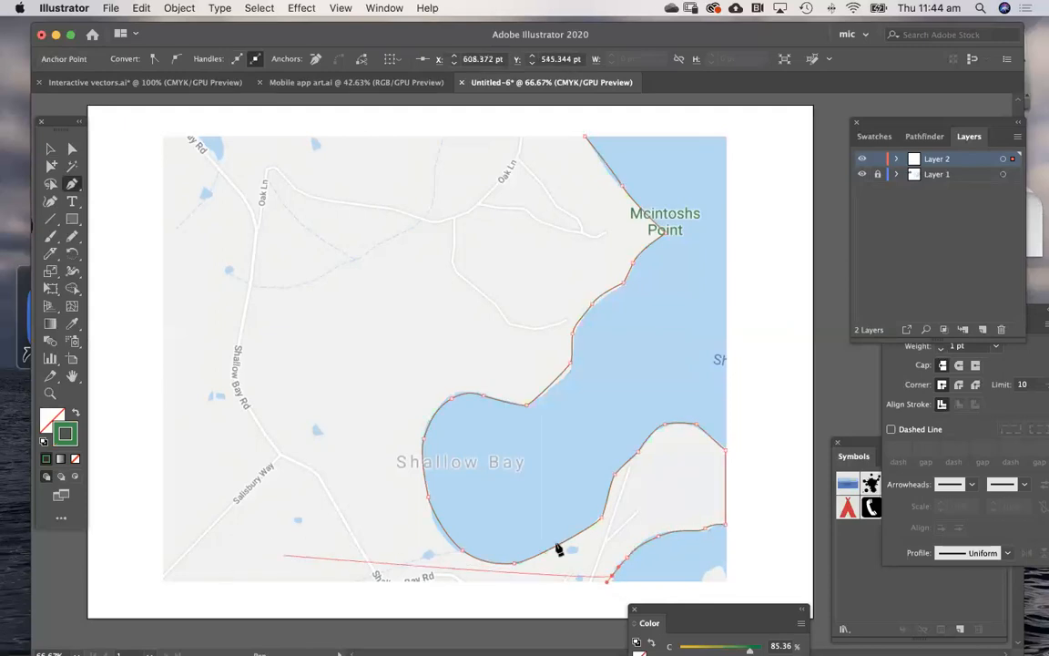
Step: Close the land outline along the map's bottom, left and top edges, and deselect it
{"action": "left_click", "coordinate": [163, 582]}
{"action": "left_click", "coordinate": [161, 134]}
{"action": "left_click", "coordinate": [585, 137]}
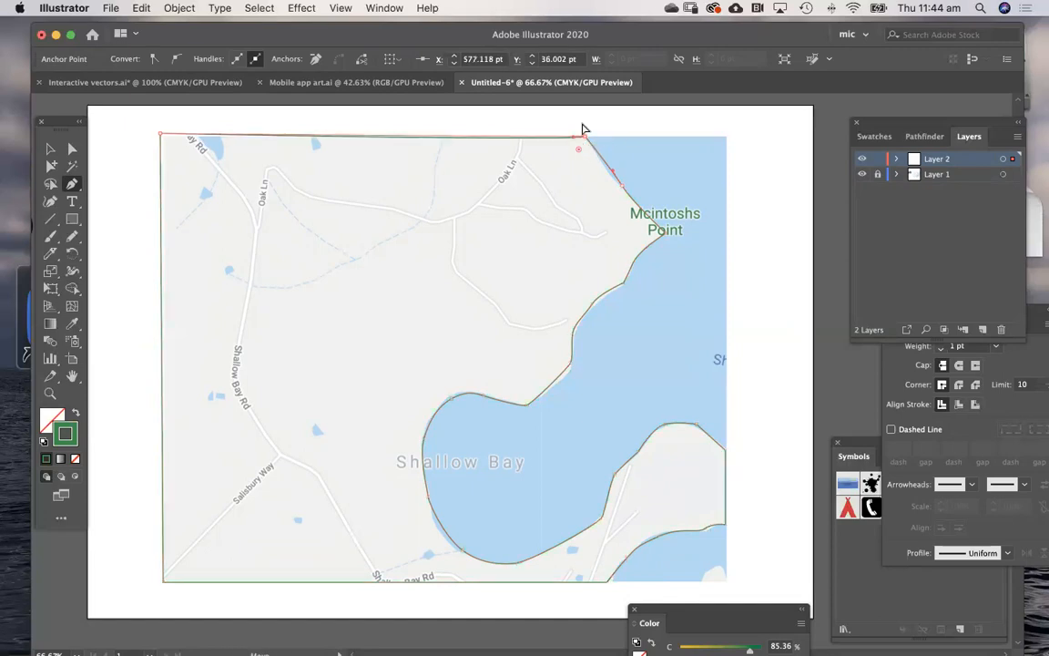
{"action": "left_click", "coordinate": [585, 125], "text": "super"}
{"action": "left_click_drag", "start_coordinate": [565, 258], "coordinate": [540, 276]}
{"action": "left_click", "coordinate": [564, 254], "text": "super"}
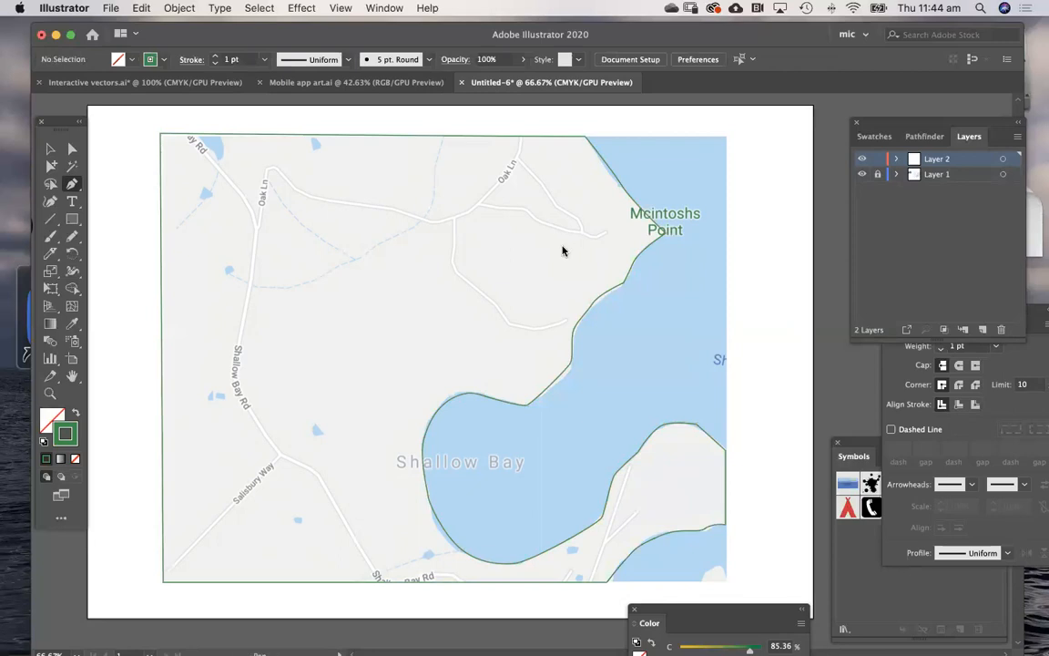
Step: Draw a rectangle covering the whole map and send it to the back
{"action": "left_click", "coordinate": [74, 219]}
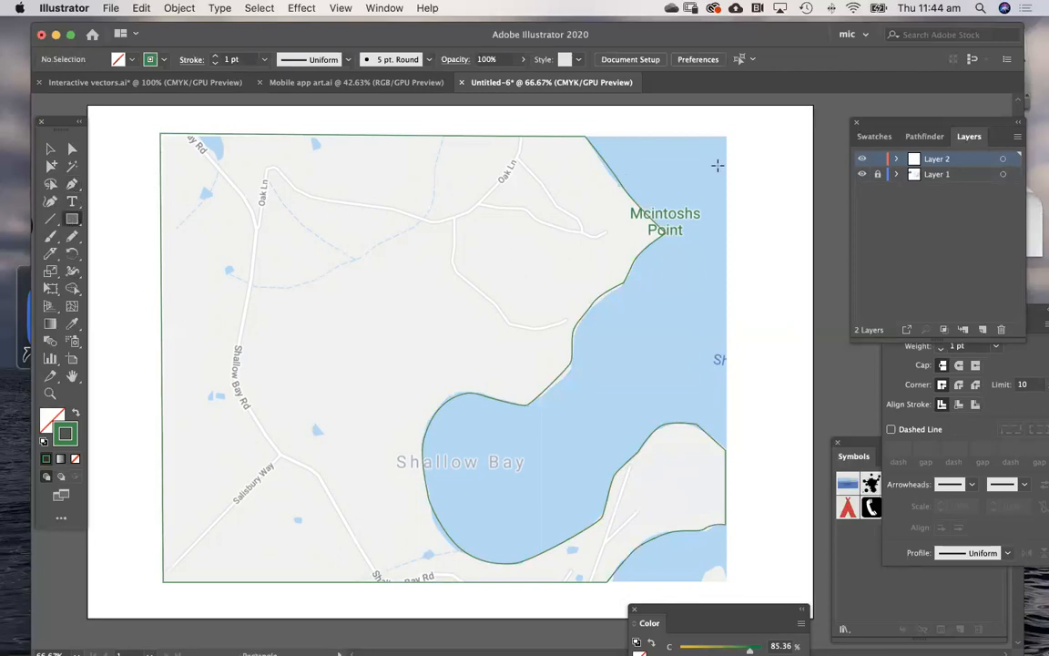
{"action": "left_click_drag", "start_coordinate": [690, 168], "coordinate": [668, 190]}
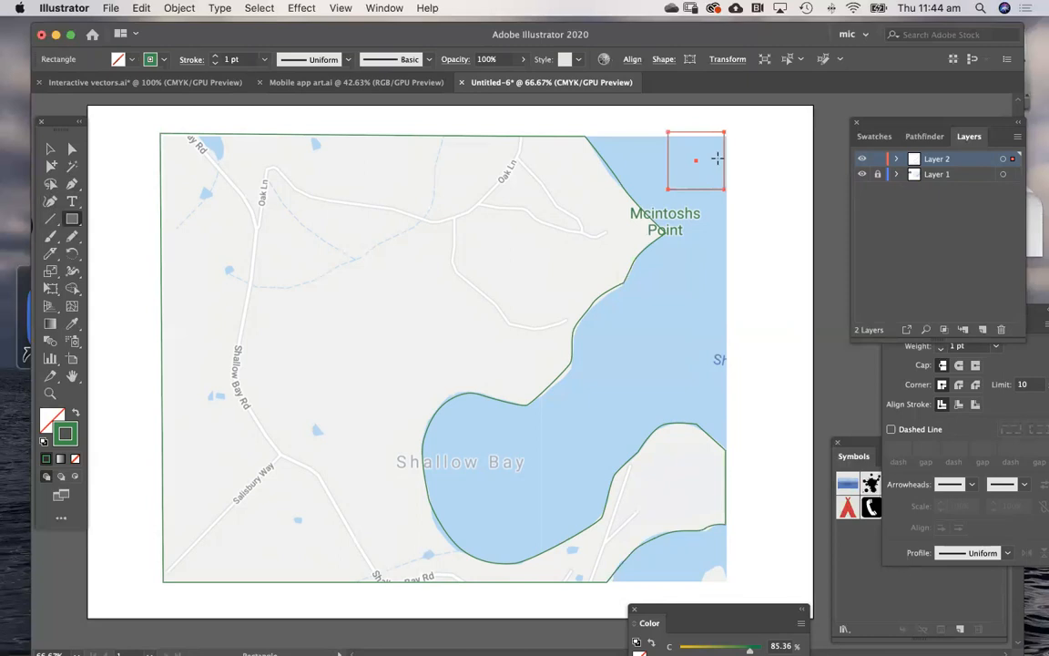
{"action": "key", "text": "Delete"}
{"action": "left_click_drag", "start_coordinate": [726, 135], "coordinate": [160, 586]}
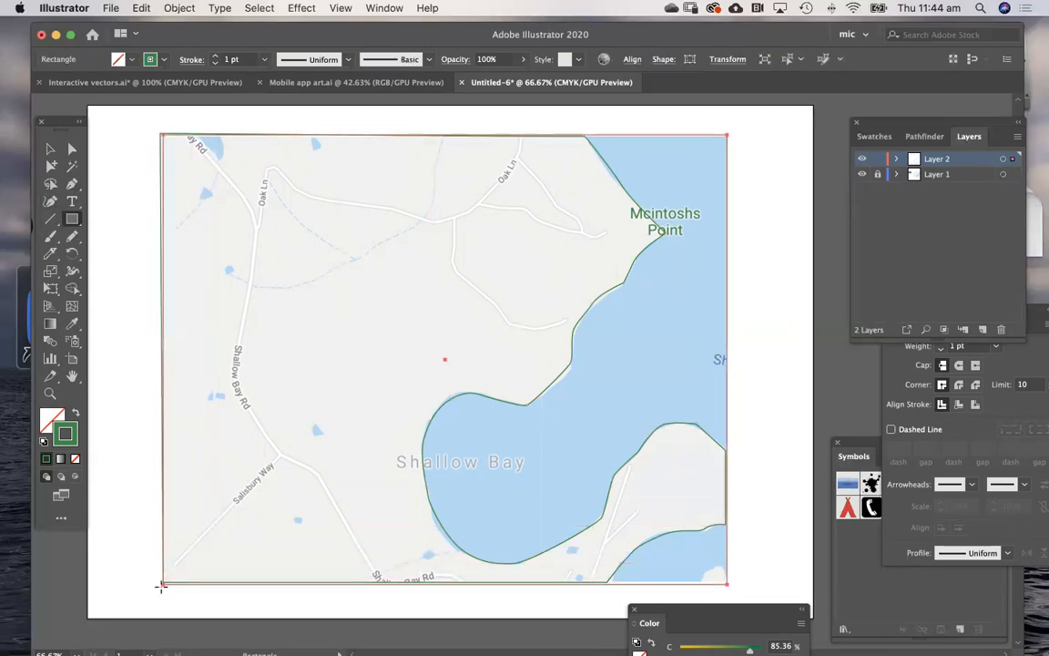
{"action": "right_click", "coordinate": [729, 211]}
{"action": "mouse_move", "coordinate": [802, 445]}
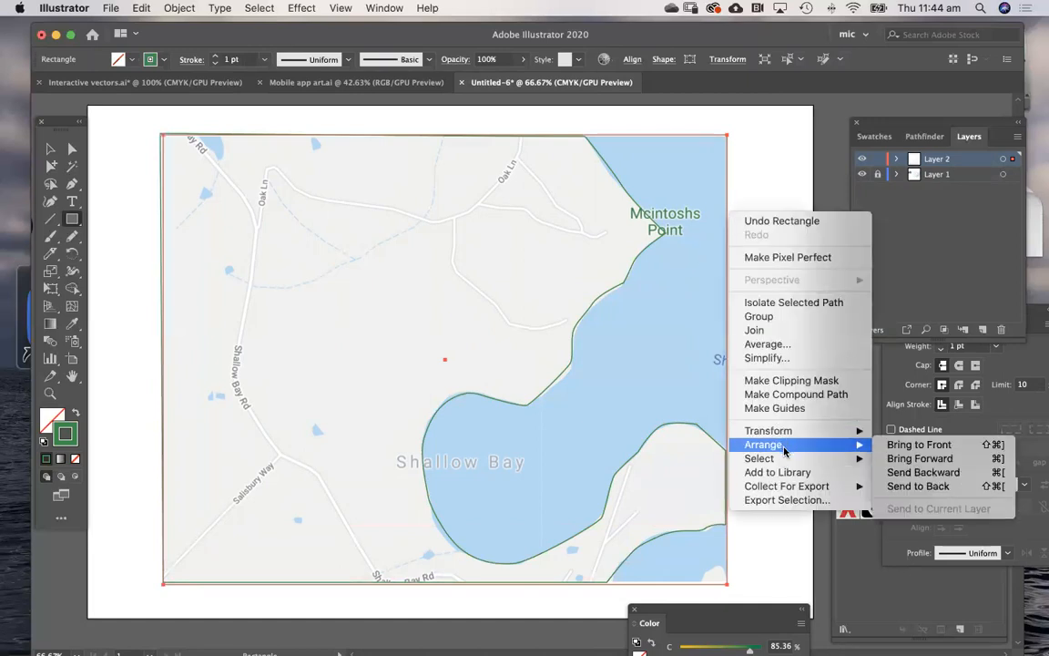
{"action": "left_click", "coordinate": [911, 485]}
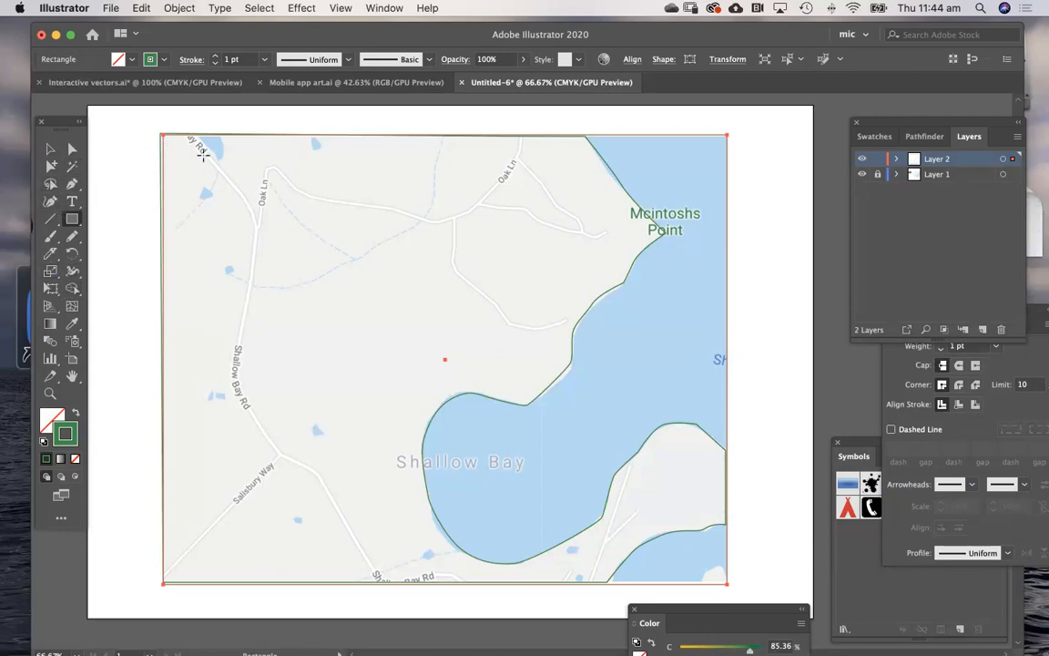
Step: Trace Shallow Bay Rd with the Pen tool from above the map's top edge to below its bottom edge
{"action": "key", "text": "p"}
{"action": "left_click", "coordinate": [179, 126]}
{"action": "left_click_drag", "start_coordinate": [253, 215], "coordinate": [259, 238]}
{"action": "left_click_drag", "start_coordinate": [244, 323], "coordinate": [244, 408]}
{"action": "left_click_drag", "start_coordinate": [283, 456], "coordinate": [327, 488]}
{"action": "left_click_drag", "start_coordinate": [377, 574], "coordinate": [394, 596]}
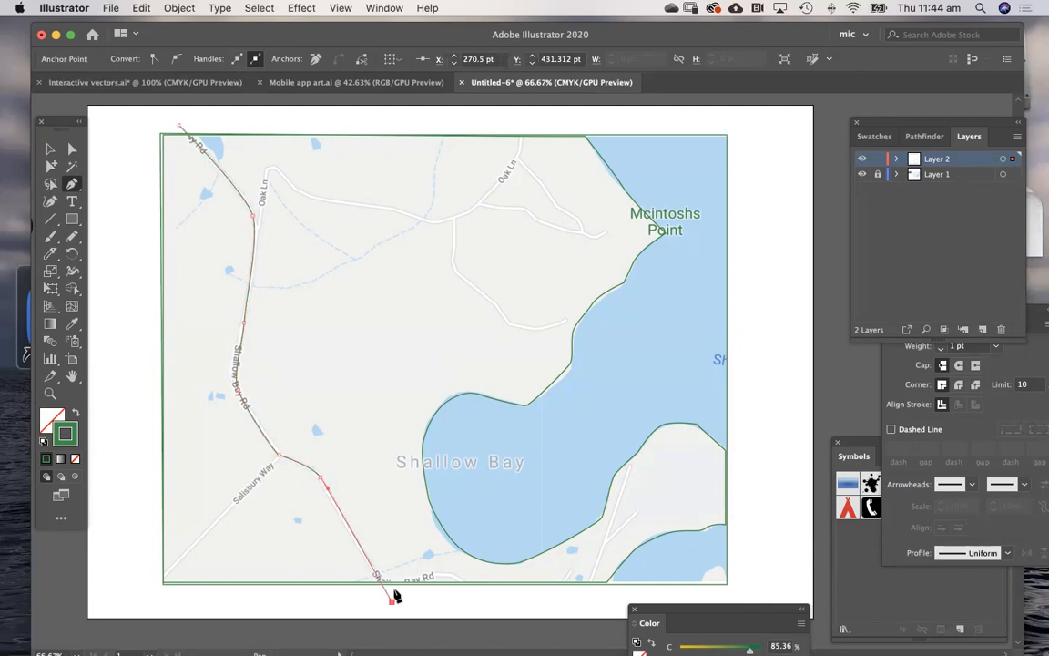
{"action": "left_click", "coordinate": [358, 419], "text": "super"}
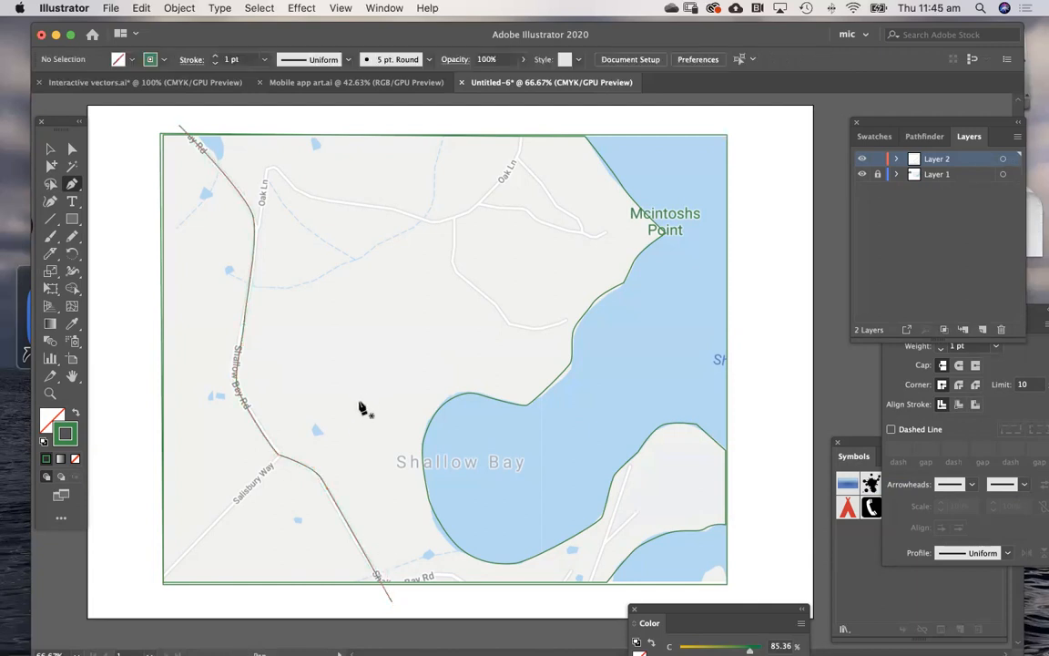
Step: Trace Oak Ln with the Pen tool from Shallow Bay Rd to just beyond the map's top edge
{"action": "left_click", "coordinate": [252, 238]}
{"action": "left_click", "coordinate": [273, 169]}
{"action": "left_click", "coordinate": [289, 186]}
{"action": "left_click", "coordinate": [323, 197]}
{"action": "left_click_drag", "start_coordinate": [425, 222], "coordinate": [526, 127]}
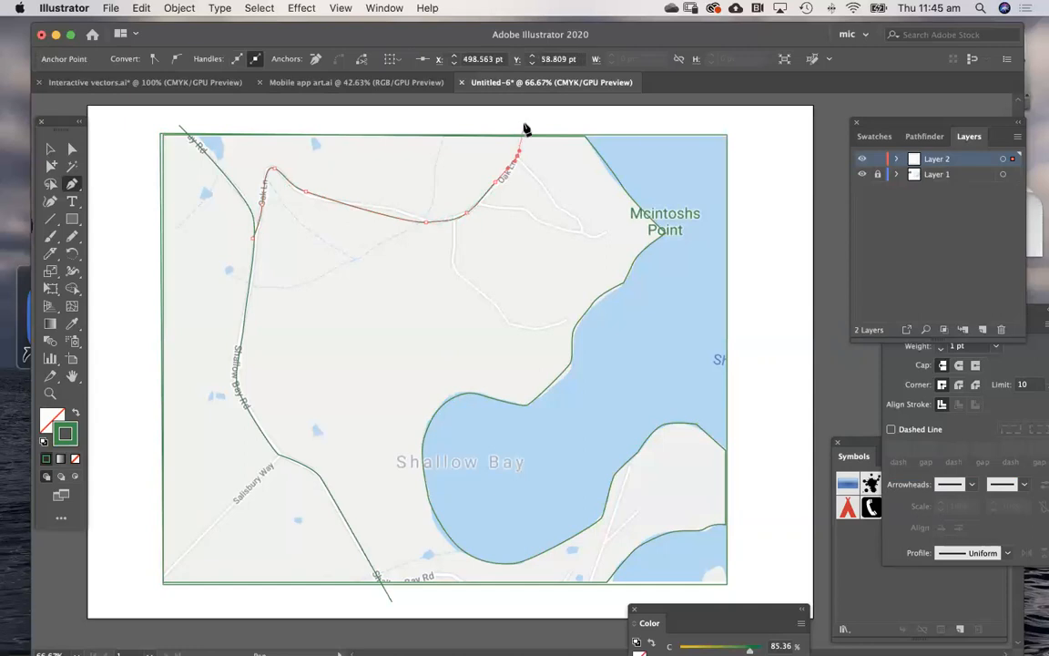
{"action": "left_click", "coordinate": [550, 119], "text": "super"}
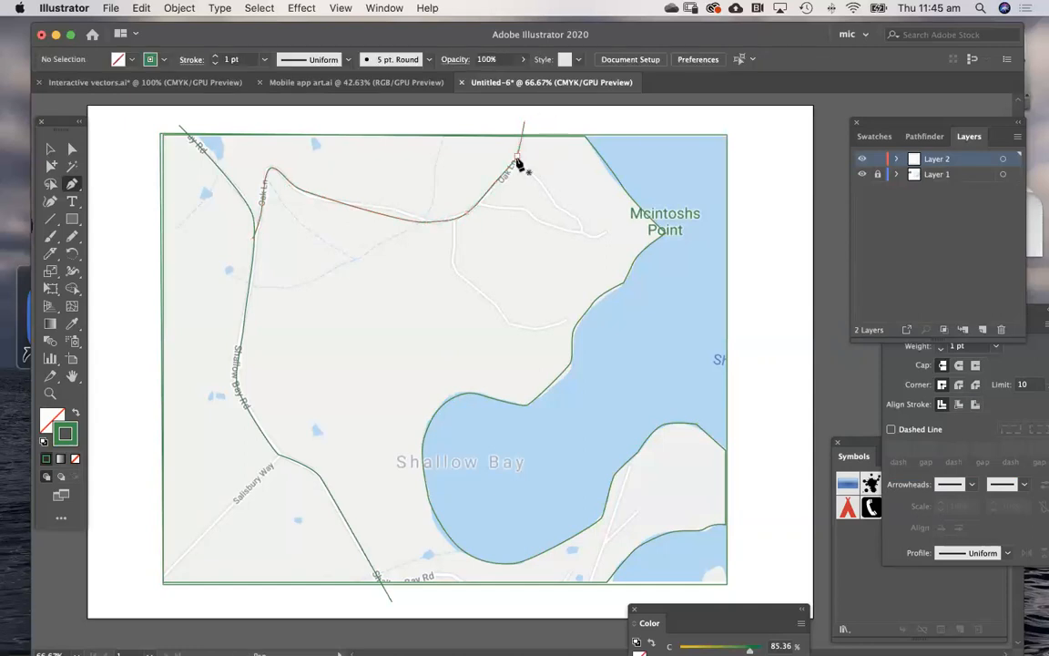
Step: Trace the two side roads branching east from Oak Ln towards Mcintoshs Point as separate paths
{"action": "left_click_drag", "start_coordinate": [541, 182], "coordinate": [527, 216]}
{"action": "left_click", "coordinate": [610, 239], "text": "super"}
{"action": "left_click", "coordinate": [519, 206]}
{"action": "left_click", "coordinate": [476, 204]}
{"action": "left_click", "coordinate": [473, 195], "text": "super"}
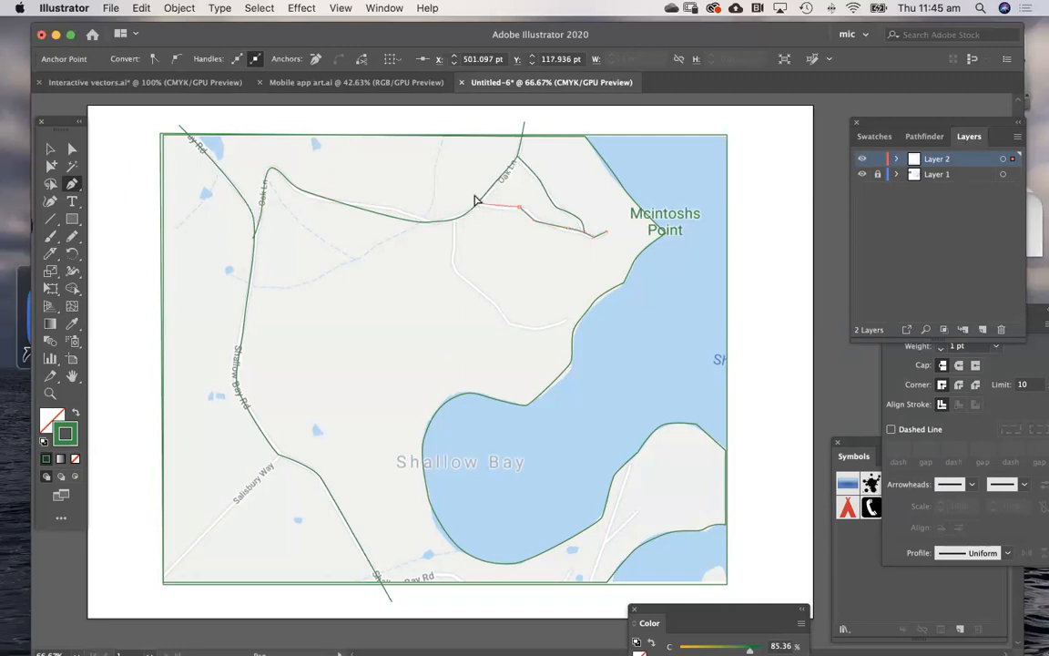
Step: Trace the dashed creek lines near Oak Ln and then Salisbury Way freehand with the Pencil tool
{"action": "key", "text": "n"}
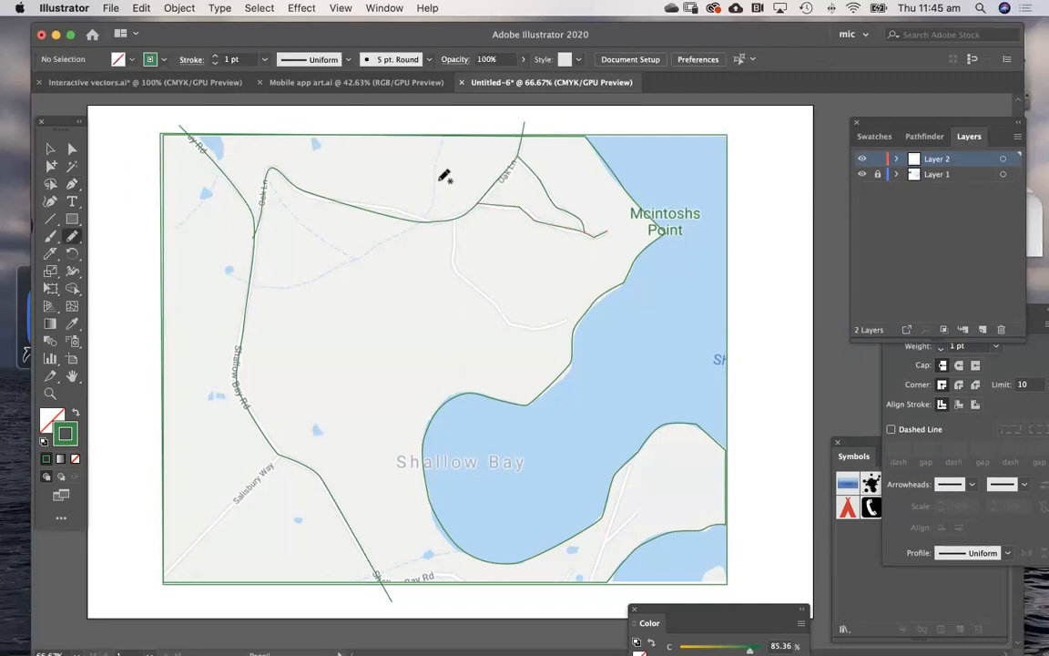
{"action": "mouse_move", "coordinate": [451, 125]}
{"action": "left_mouse_down"}
{"action": "mouse_move", "coordinate": [431, 163]}
{"action": "mouse_move", "coordinate": [428, 206]}
{"action": "mouse_move", "coordinate": [407, 232]}
{"action": "mouse_move", "coordinate": [276, 288]}
{"action": "mouse_move", "coordinate": [217, 280]}
{"action": "left_mouse_up"}
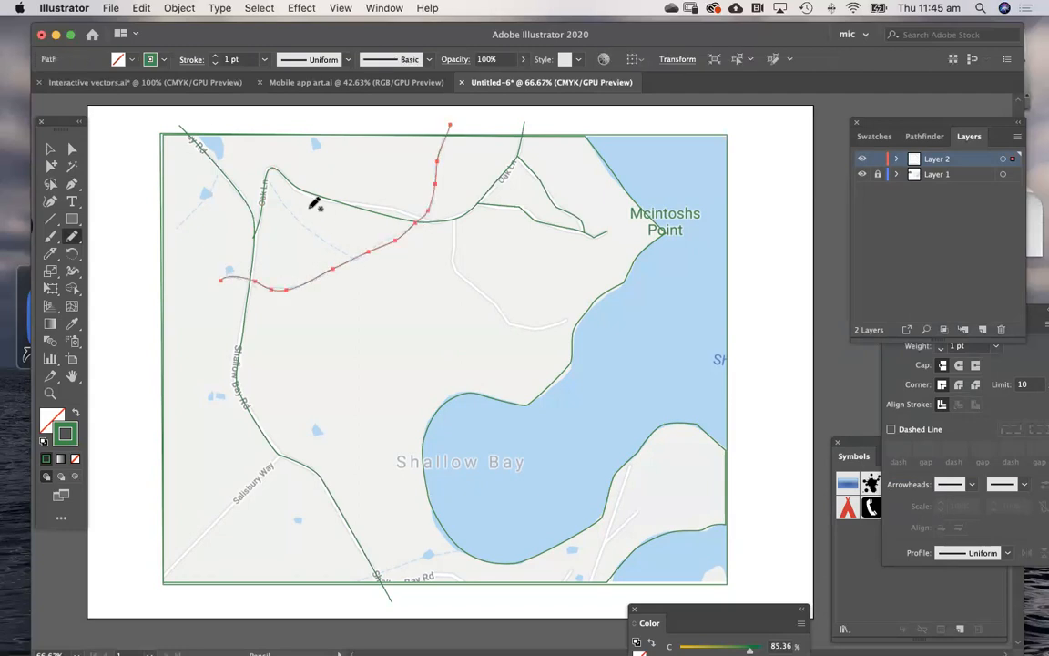
{"action": "left_click", "coordinate": [311, 234], "text": "super"}
{"action": "mouse_move", "coordinate": [357, 254]}
{"action": "left_mouse_down"}
{"action": "mouse_move", "coordinate": [319, 239]}
{"action": "mouse_move", "coordinate": [248, 123]}
{"action": "left_mouse_up"}
{"action": "left_click", "coordinate": [412, 106], "text": "super"}
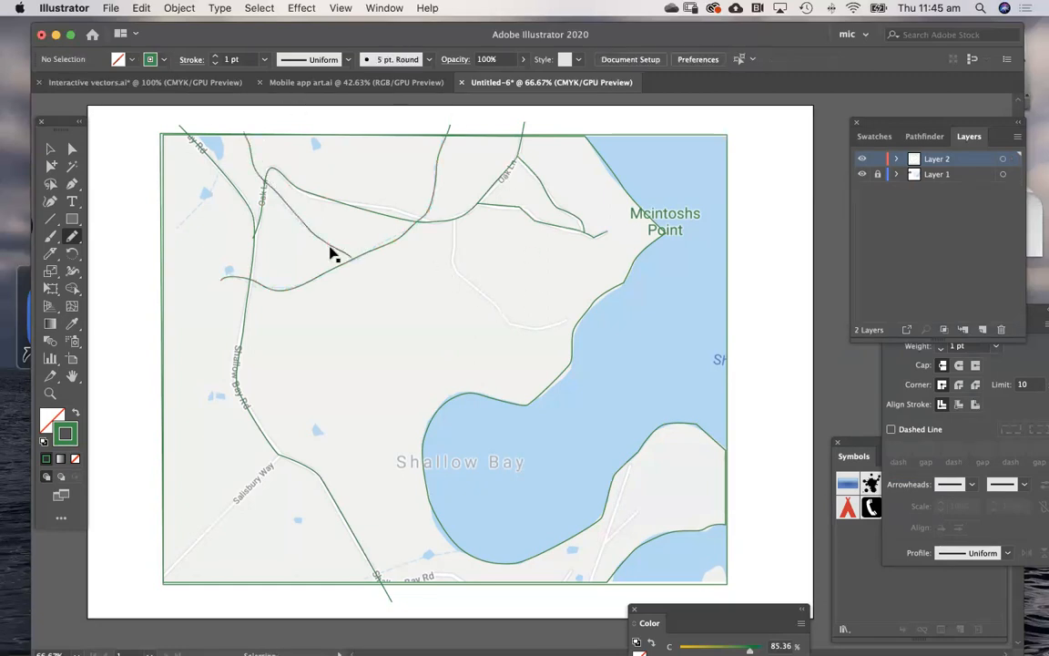
{"action": "left_click_drag", "start_coordinate": [239, 502], "coordinate": [144, 590]}
{"action": "left_click", "coordinate": [255, 314], "text": "super"}
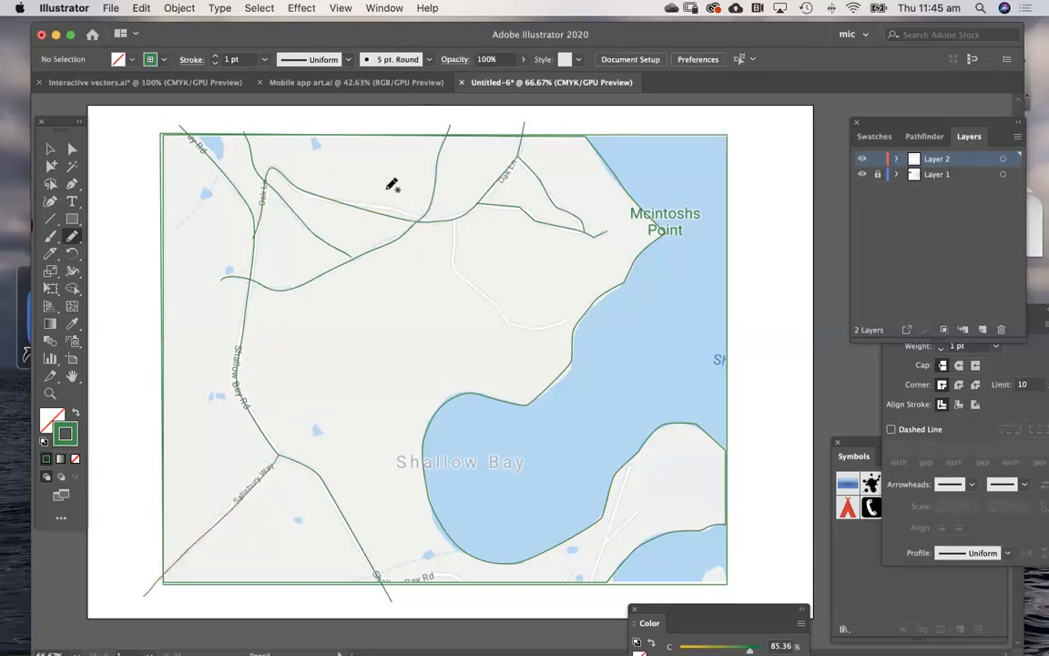
Step: Set the stroke weight of the Shallow Bay Rd and Salisbury Way paths to 5 pt
{"action": "left_click", "coordinate": [50, 148]}
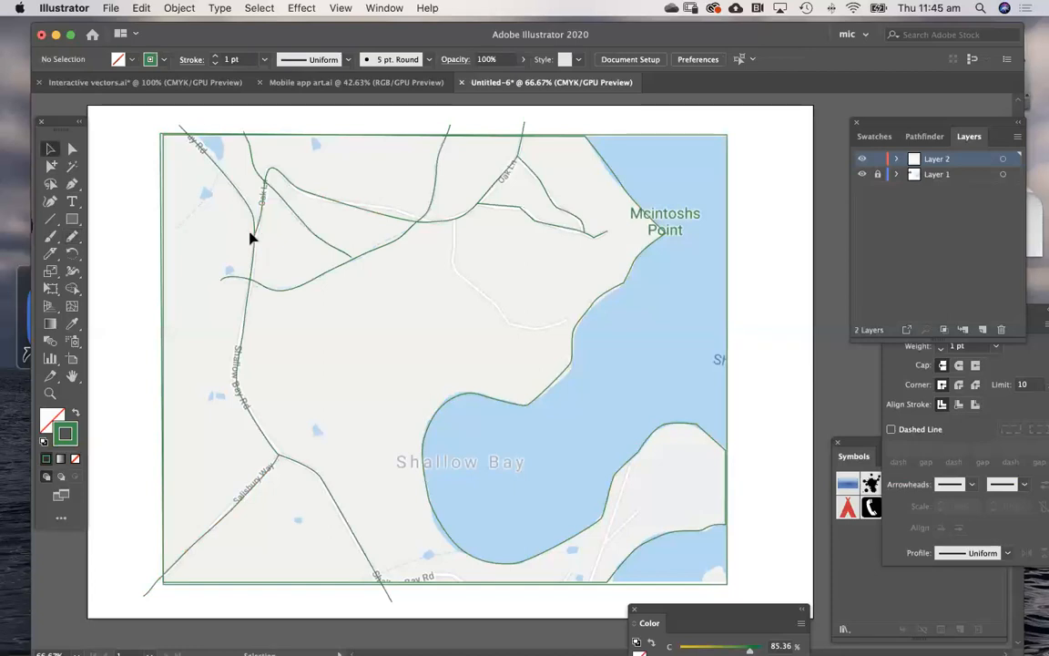
{"action": "left_click", "coordinate": [251, 259]}
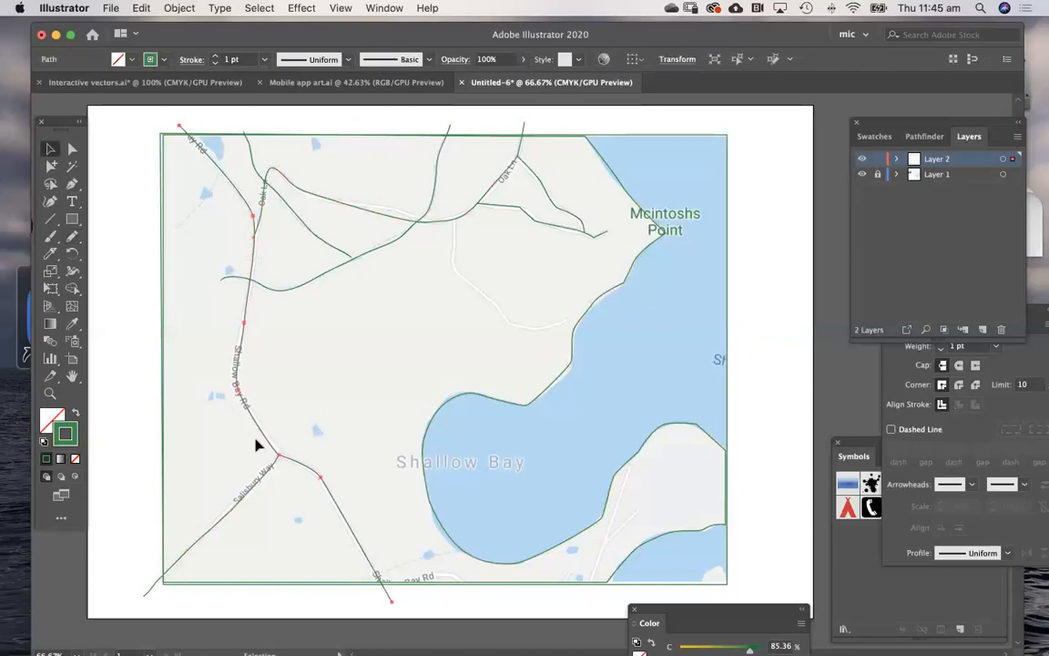
{"action": "left_click", "coordinate": [270, 464], "text": "shift"}
{"action": "left_click_drag", "start_coordinate": [240, 442], "coordinate": [293, 498]}
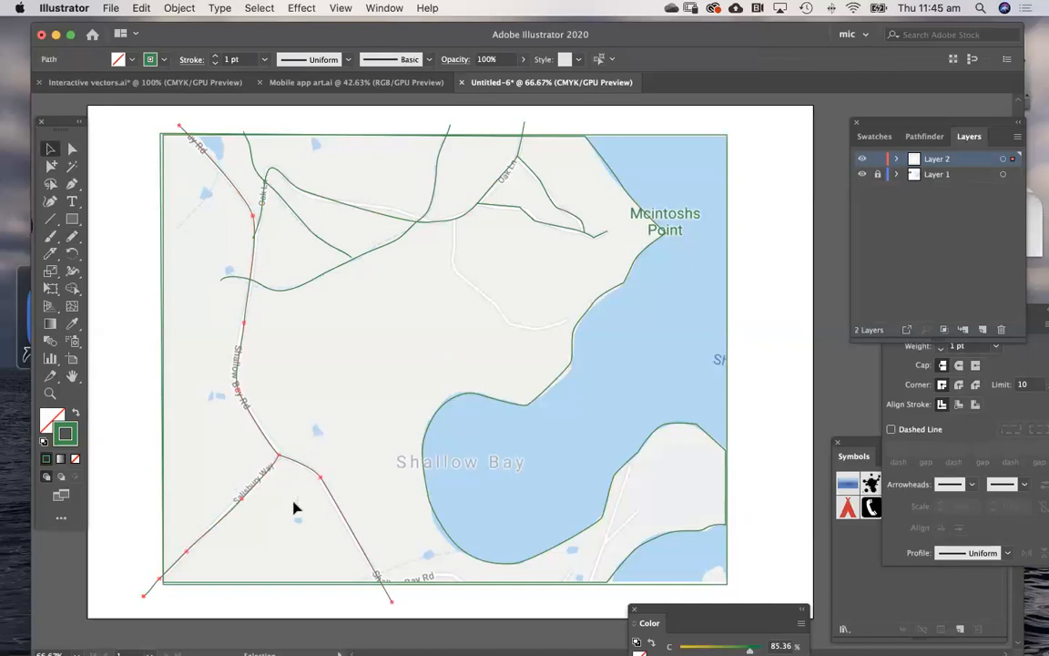
{"action": "left_click", "coordinate": [216, 56]}
{"action": "left_click", "coordinate": [216, 57]}
{"action": "left_click", "coordinate": [216, 56]}
{"action": "left_click", "coordinate": [216, 57]}
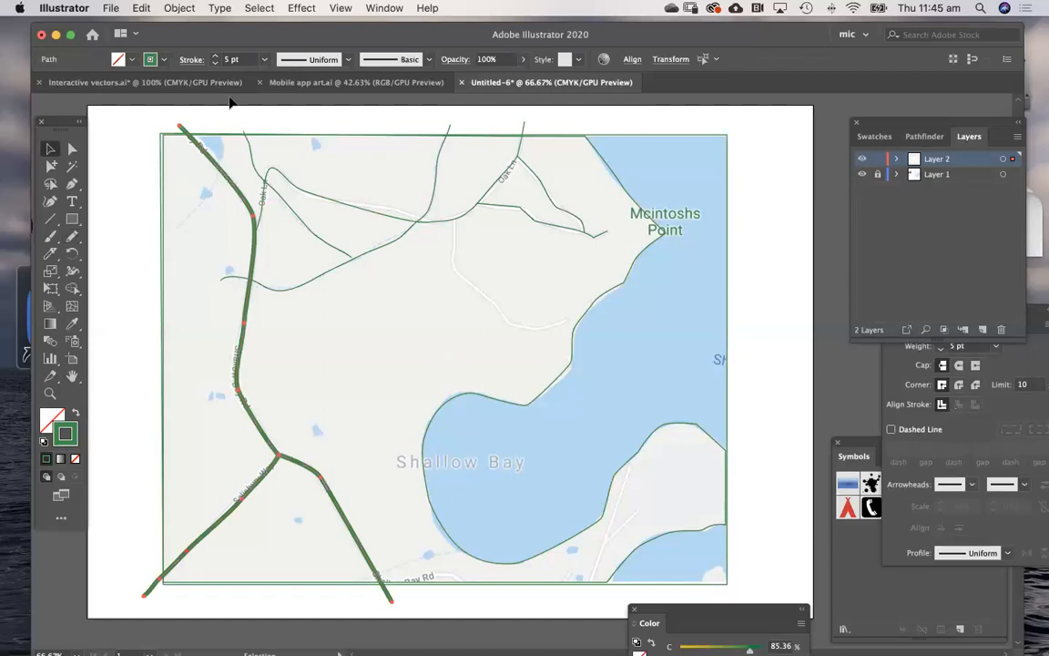
{"action": "left_click", "coordinate": [286, 324]}
Step: Give the creek path that crosses Oak Ln from the map's top edge a 2 pt dashed stroke with 12 pt dashes
{"action": "left_click", "coordinate": [300, 217]}
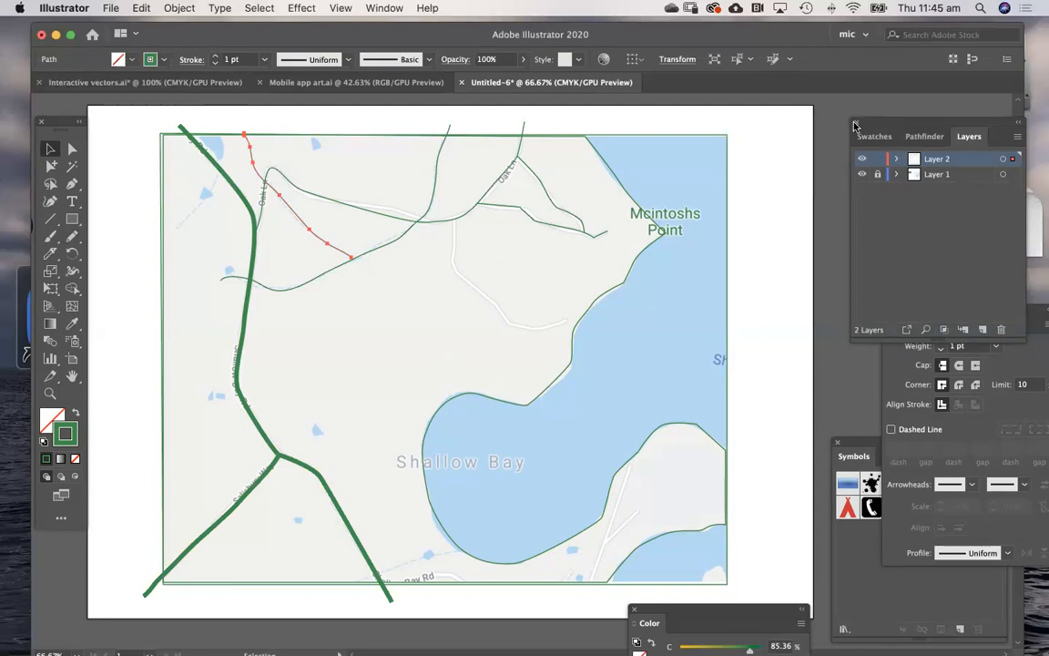
{"action": "left_click_drag", "start_coordinate": [877, 125], "coordinate": [916, 85]}
{"action": "left_click_drag", "start_coordinate": [900, 317], "coordinate": [493, 190]}
{"action": "left_click", "coordinate": [489, 187]}
{"action": "left_click", "coordinate": [379, 7]}
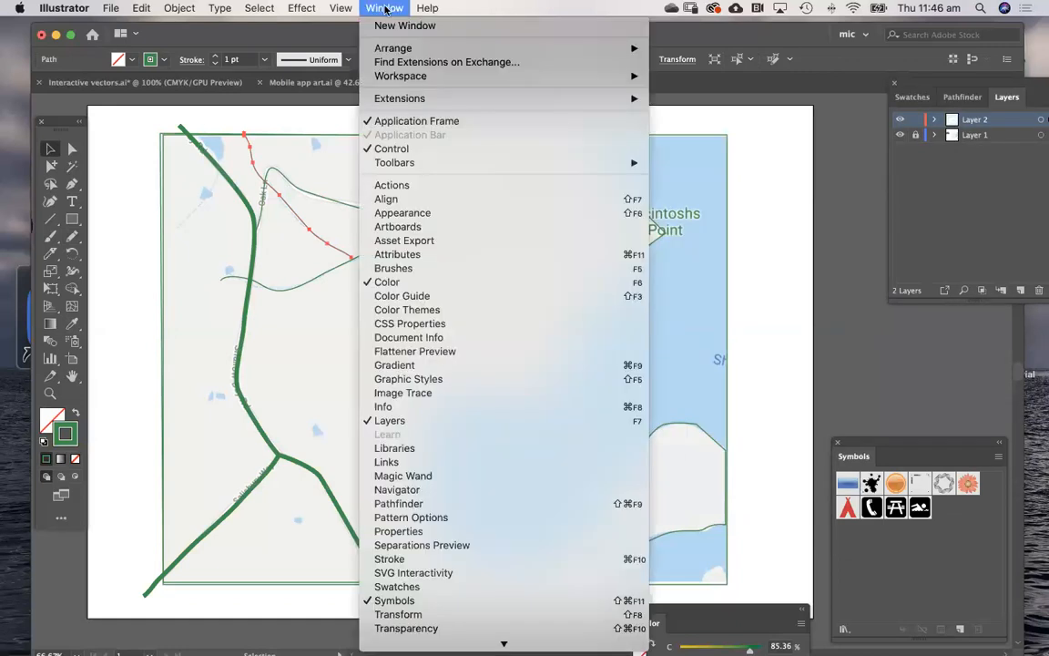
{"action": "left_click", "coordinate": [406, 559]}
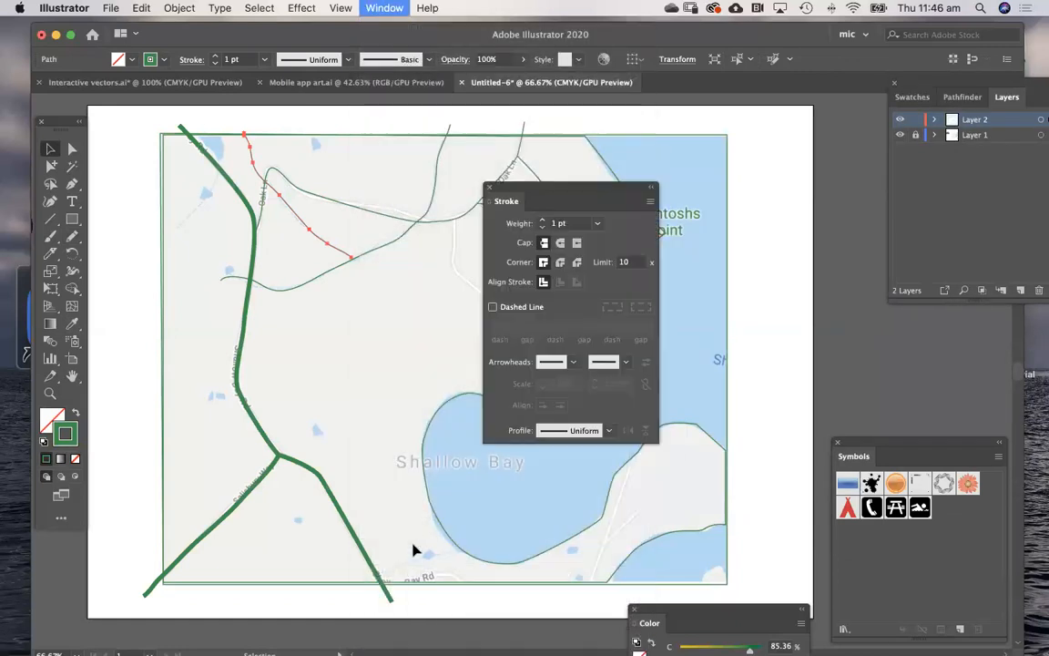
{"action": "left_click", "coordinate": [542, 219]}
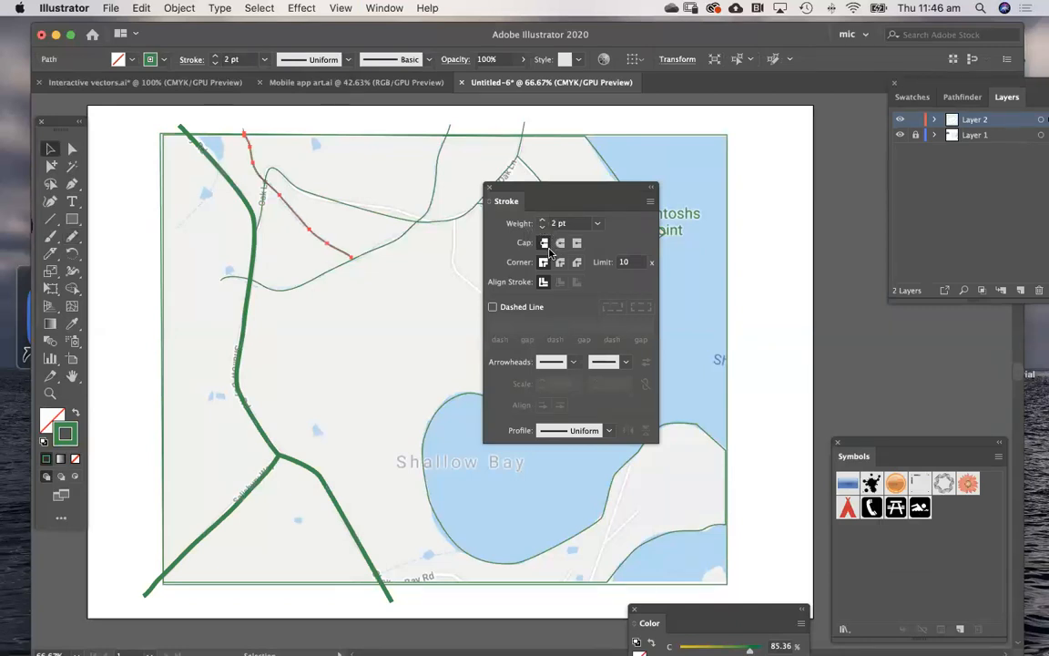
{"action": "left_click", "coordinate": [493, 307]}
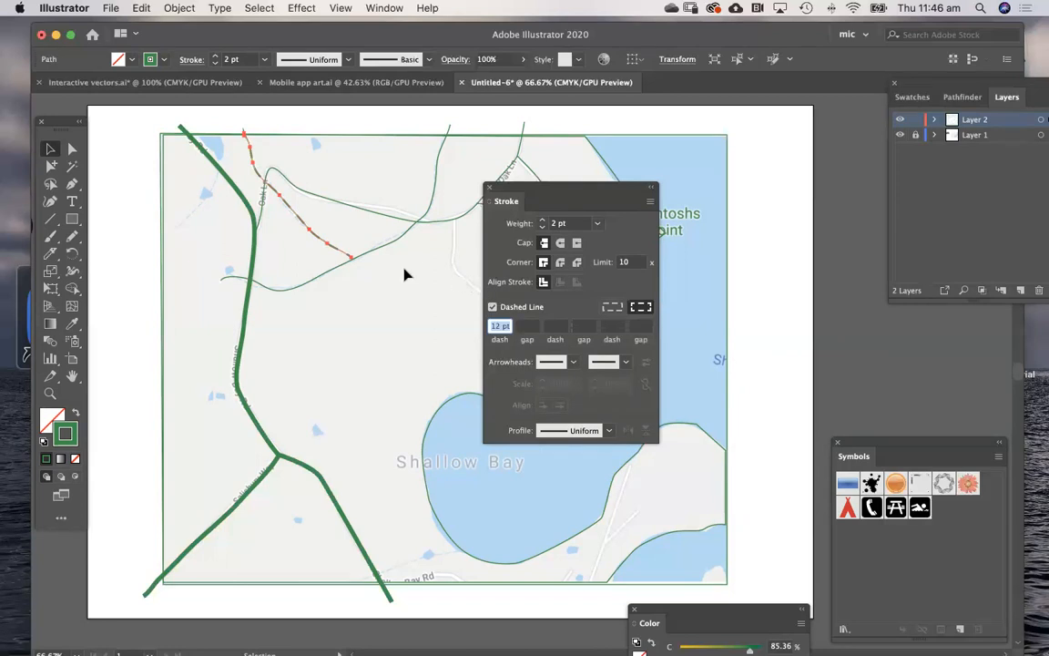
{"action": "left_click_drag", "start_coordinate": [516, 188], "coordinate": [854, 172]}
Step: Trace the road running south from Oak Ln towards the bay's shore freehand with the Pencil tool
{"action": "key", "text": "n"}
{"action": "left_click", "coordinate": [455, 219], "text": "super"}
{"action": "left_click", "coordinate": [455, 226], "text": "super"}
{"action": "mouse_move", "coordinate": [454, 221]}
{"action": "left_mouse_down"}
{"action": "mouse_move", "coordinate": [455, 265]}
{"action": "mouse_move", "coordinate": [499, 311]}
{"action": "mouse_move", "coordinate": [524, 326]}
{"action": "mouse_move", "coordinate": [565, 320]}
{"action": "left_mouse_up"}
{"action": "left_click", "coordinate": [562, 296], "text": "super"}
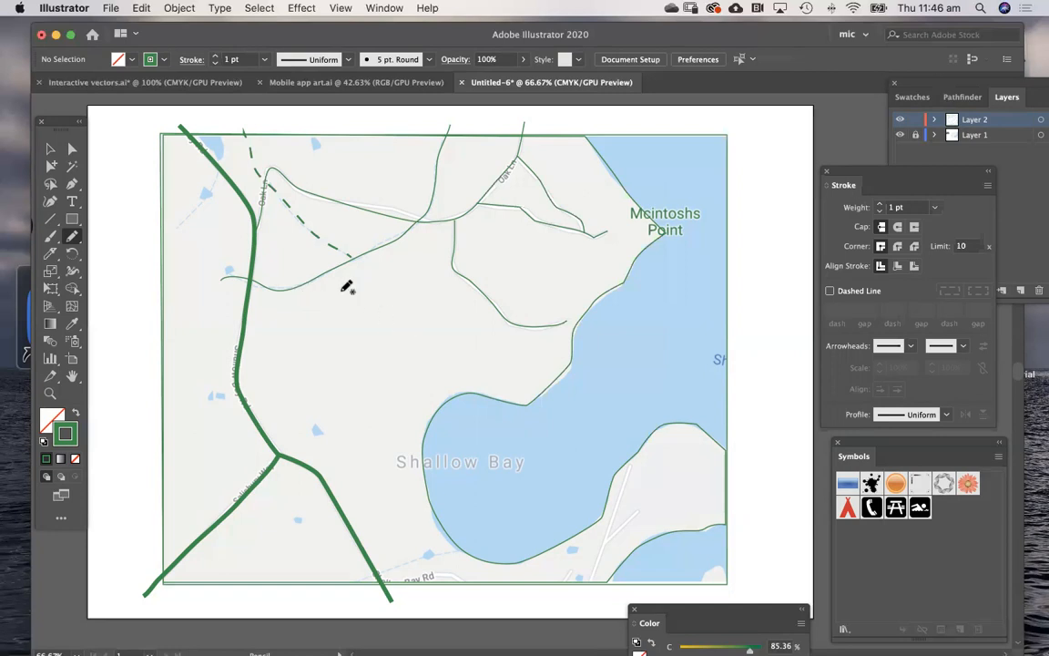
Step: Draw a long, narrow rectangle below the creek in the map's centre and rotate it parallel to the creek
{"action": "left_click", "coordinate": [71, 221]}
{"action": "left_click", "coordinate": [108, 221]}
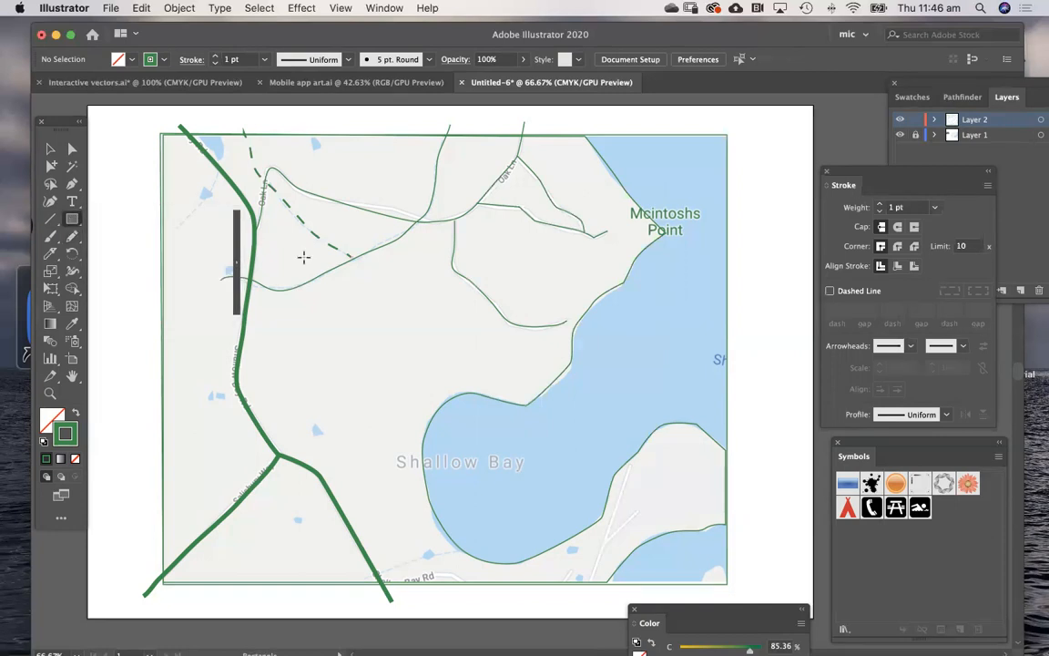
{"action": "mouse_move", "coordinate": [299, 302]}
{"action": "left_mouse_down"}
{"action": "mouse_move", "coordinate": [420, 315]}
{"action": "mouse_move", "coordinate": [397, 317]}
{"action": "left_mouse_up"}
{"action": "key", "text": "v"}
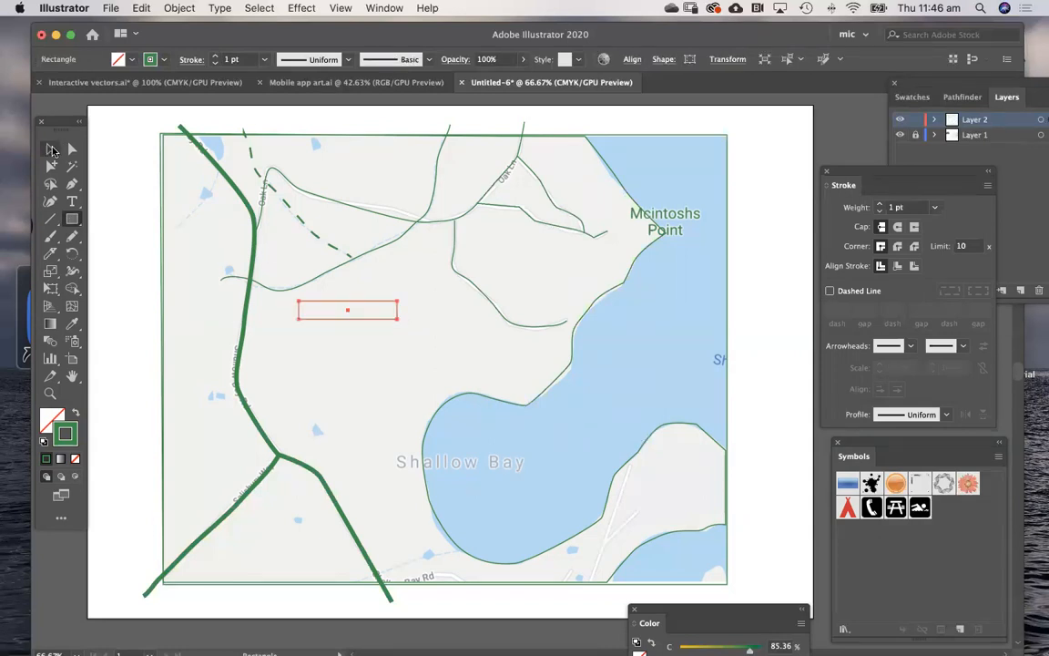
{"action": "key", "text": "r"}
{"action": "left_click_drag", "start_coordinate": [419, 286], "coordinate": [383, 283]}
{"action": "left_click_drag", "start_coordinate": [429, 249], "coordinate": [426, 243]}
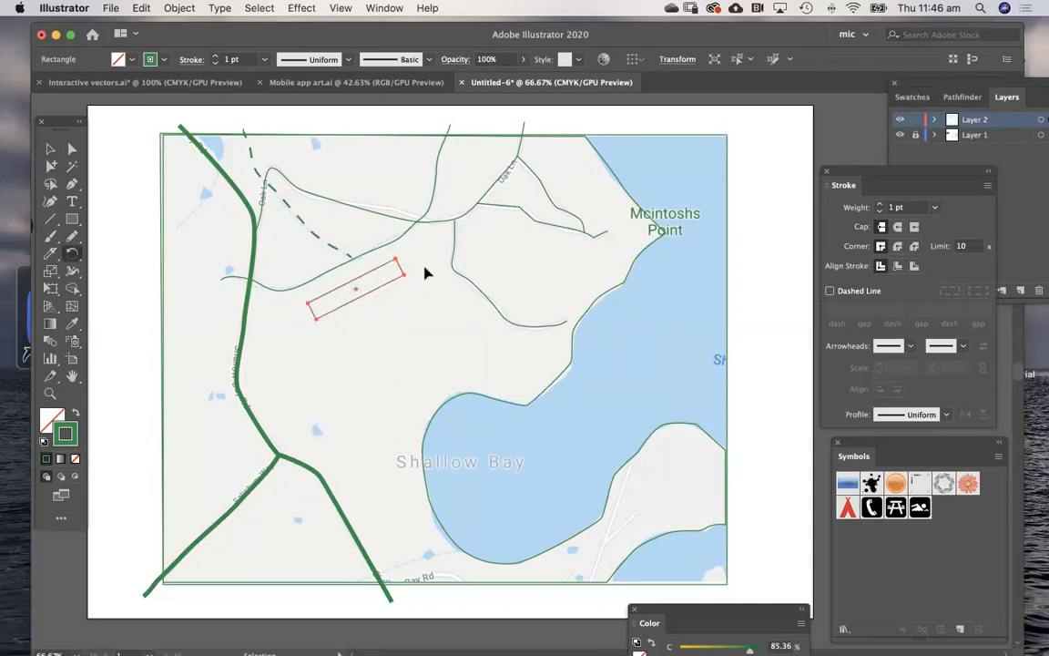
{"action": "left_click", "coordinate": [424, 269], "text": "super"}
{"action": "left_click_drag", "start_coordinate": [384, 285], "coordinate": [388, 290]}
{"action": "left_click", "coordinate": [423, 261], "text": "super"}
Step: Draw a closed rounded area freehand with the Pencil tool just below the slanted rectangle
{"action": "key", "text": "n"}
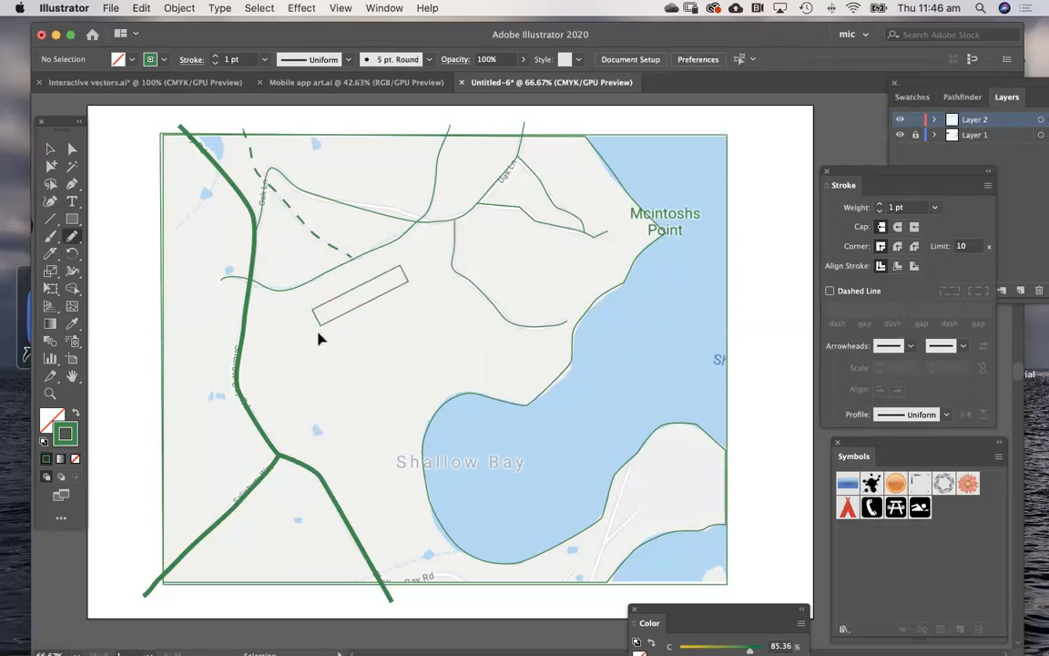
{"action": "mouse_move", "coordinate": [338, 325]}
{"action": "left_mouse_down"}
{"action": "mouse_move", "coordinate": [417, 295]}
{"action": "mouse_move", "coordinate": [434, 325]}
{"action": "mouse_move", "coordinate": [434, 366]}
{"action": "mouse_move", "coordinate": [412, 392]}
{"action": "mouse_move", "coordinate": [377, 395]}
{"action": "mouse_move", "coordinate": [344, 376]}
{"action": "mouse_move", "coordinate": [340, 325]}
{"action": "left_mouse_up"}
{"action": "key", "text": "v"}
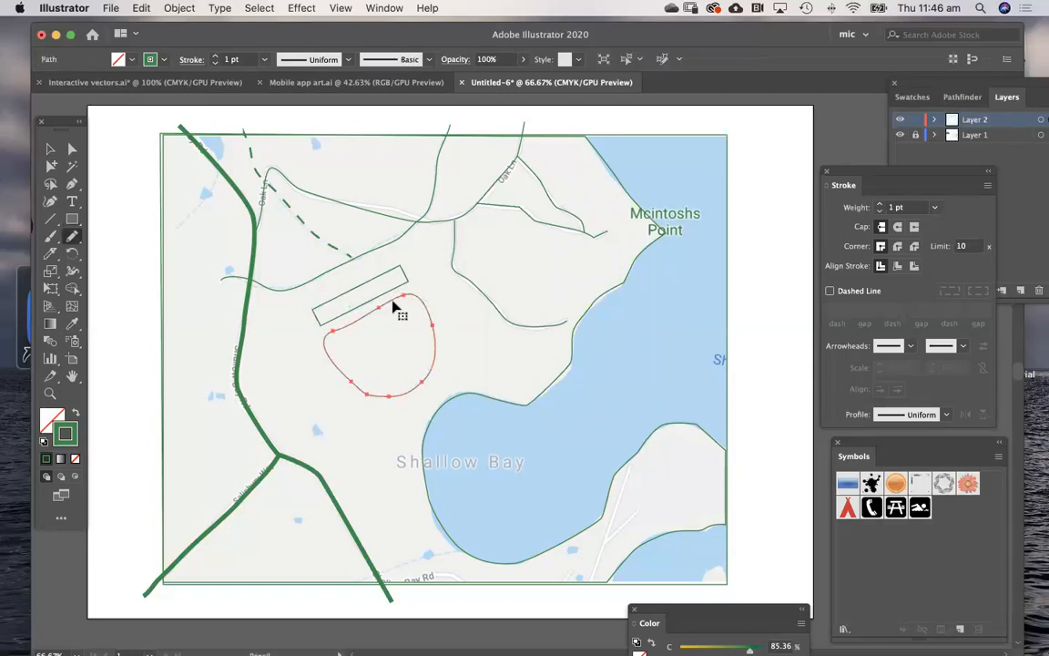
{"action": "left_click", "coordinate": [396, 353]}
{"action": "key", "text": "n"}
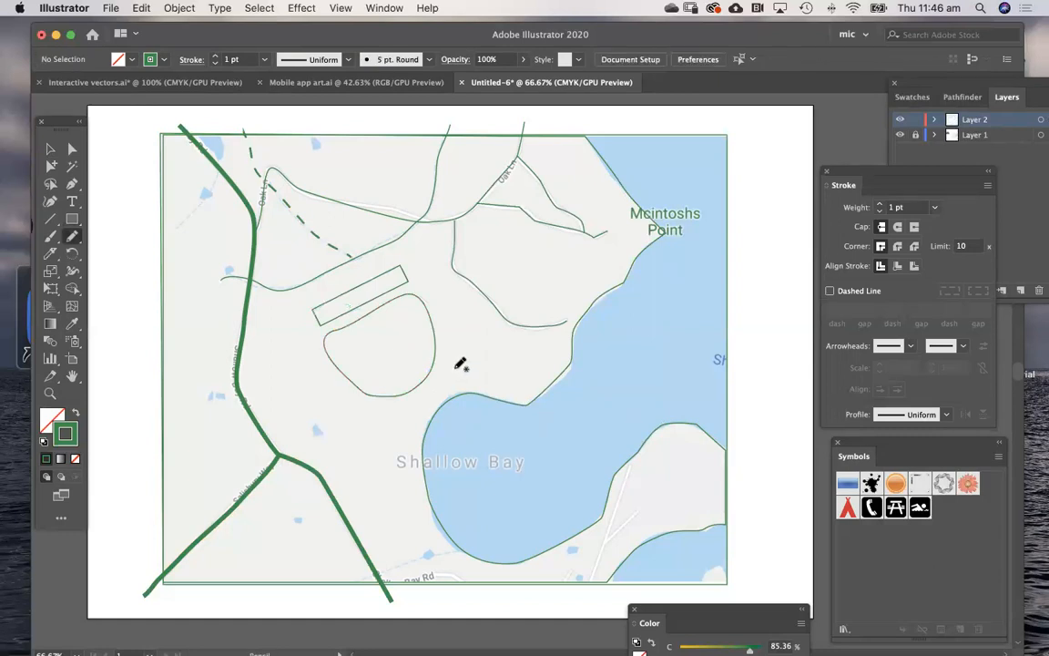
Step: Draw a pair of small building rectangles below Oak Ln and place a rotated copy of the pair beside Shallow Bay Rd
{"action": "left_click", "coordinate": [72, 218]}
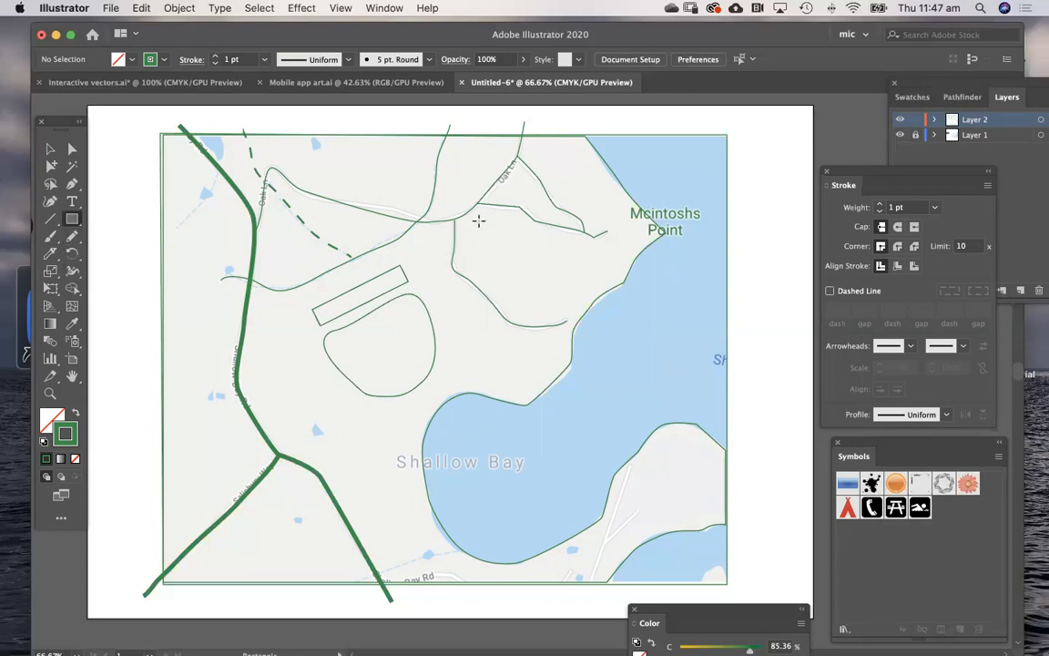
{"action": "left_click_drag", "start_coordinate": [493, 228], "coordinate": [496, 229]}
{"action": "key", "text": "v"}
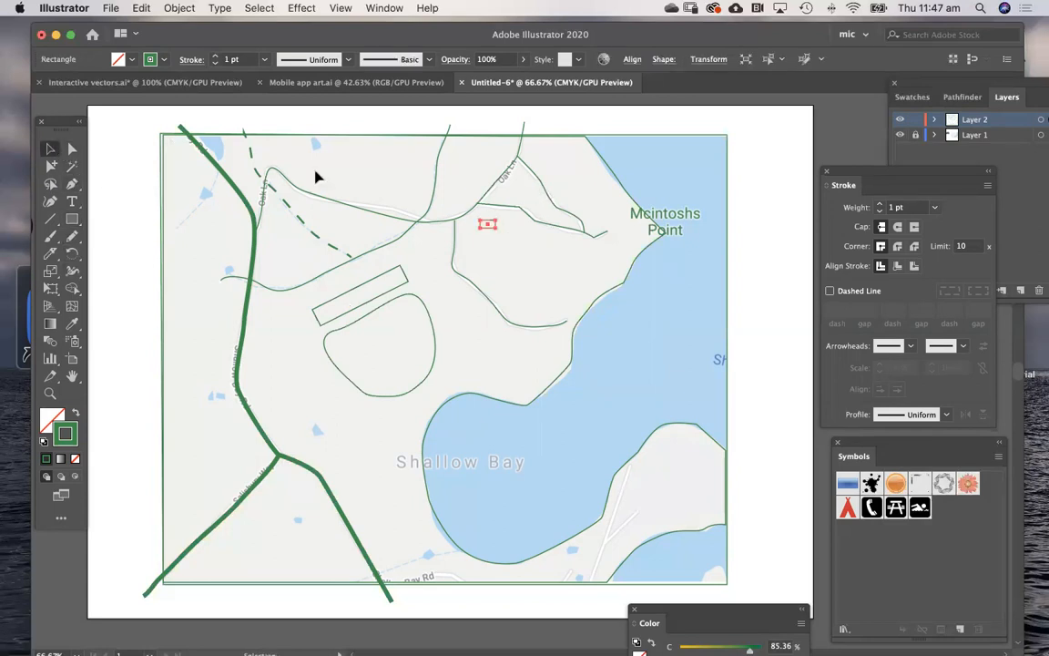
{"action": "left_click_drag", "start_coordinate": [492, 227], "coordinate": [311, 374]}
{"action": "left_click", "coordinate": [500, 262]}
{"action": "key", "text": "r"}
{"action": "key", "text": "super+shift+a"}
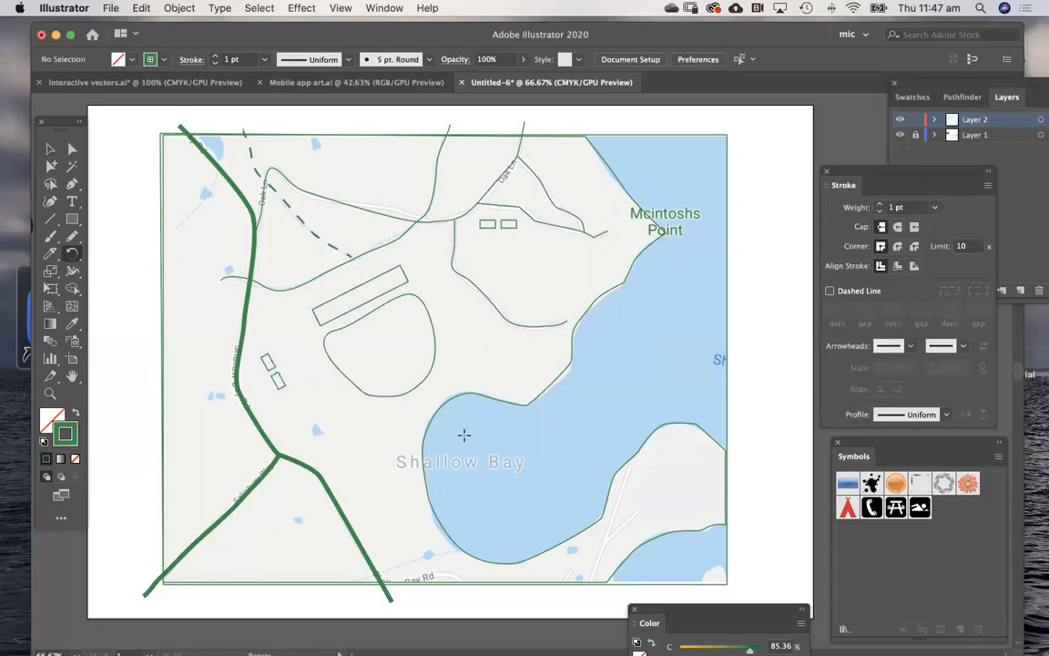
Step: Draw a small square building on the land near the north shore of Shallow Bay
{"action": "left_click", "coordinate": [72, 220]}
{"action": "left_click_drag", "start_coordinate": [512, 371], "coordinate": [528, 386]}
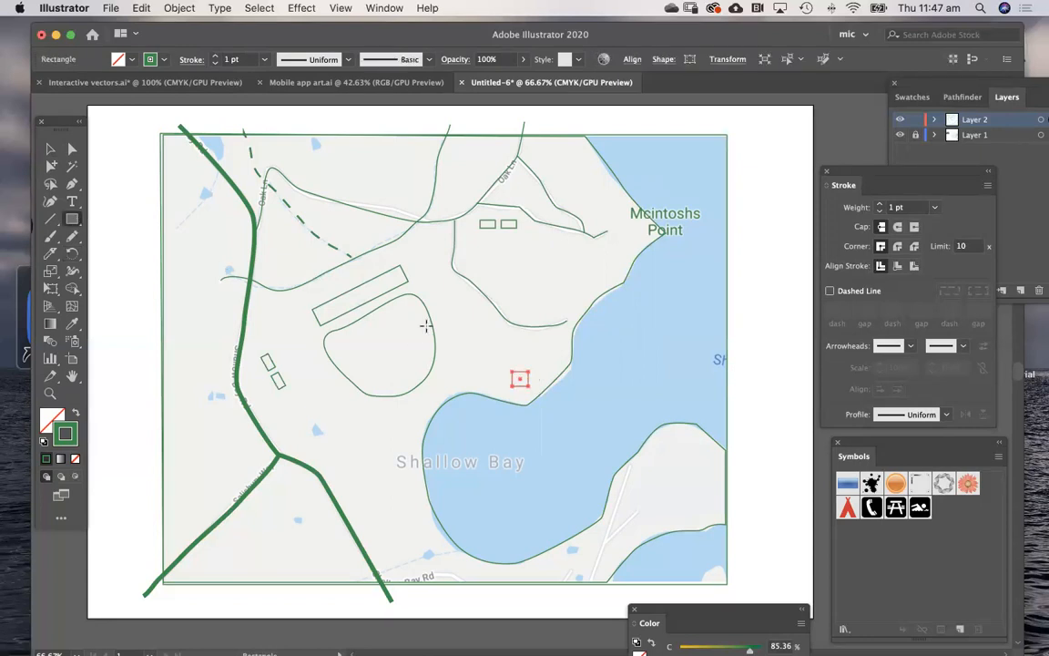
{"action": "left_click", "coordinate": [50, 149]}
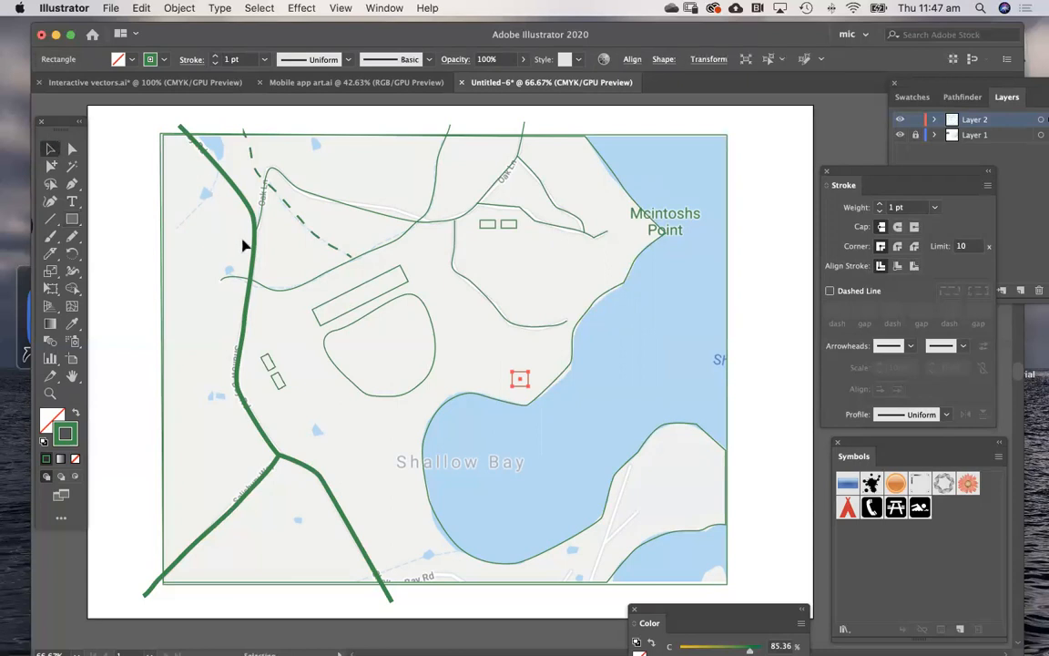
{"action": "left_click", "coordinate": [436, 273]}
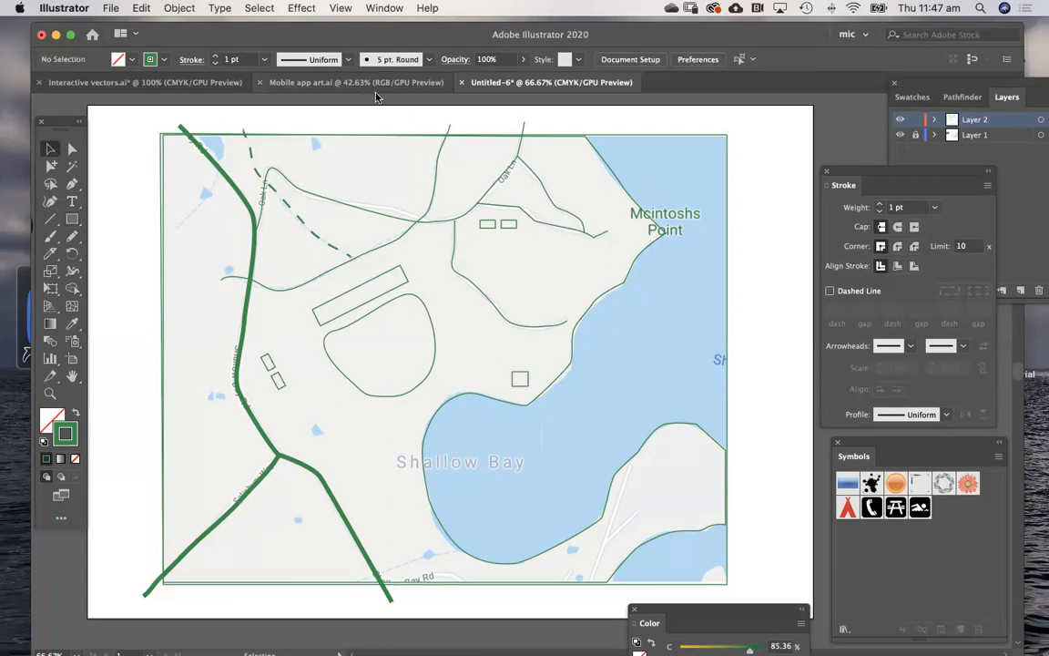
Step: Open the Maps symbol library and clear the general symbol collection out of the way
{"action": "left_click", "coordinate": [837, 446]}
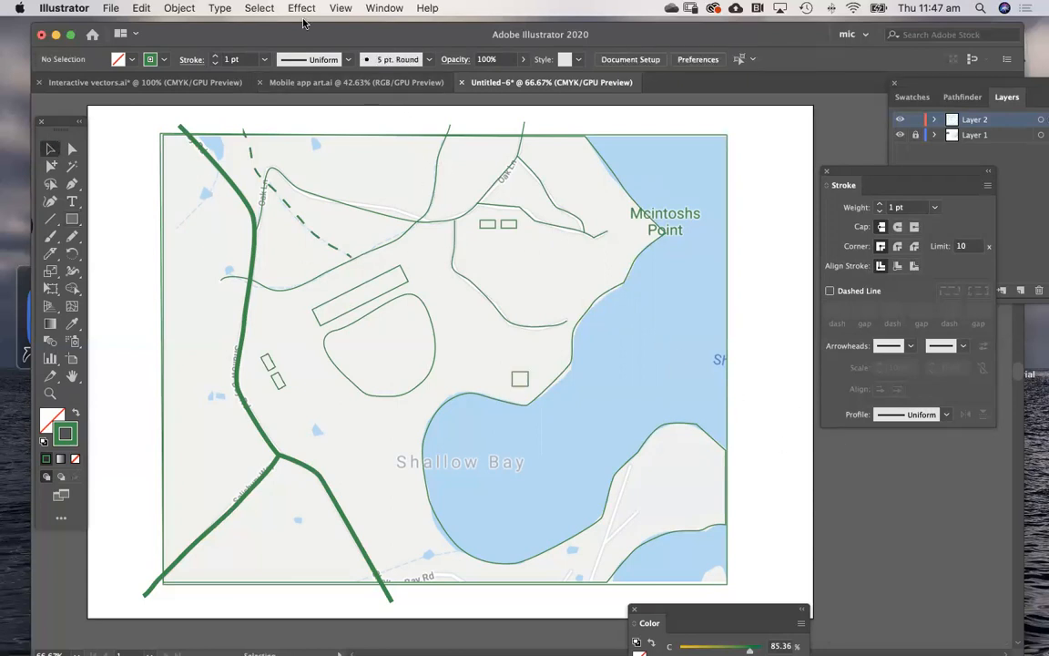
{"action": "left_click", "coordinate": [383, 7]}
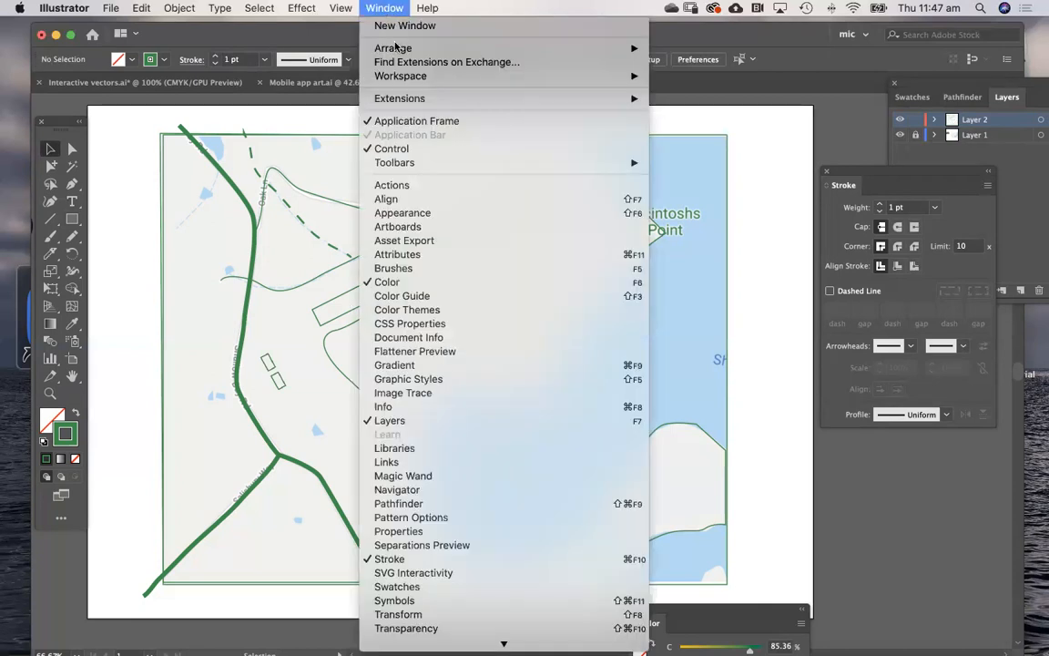
{"action": "left_click", "coordinate": [407, 601]}
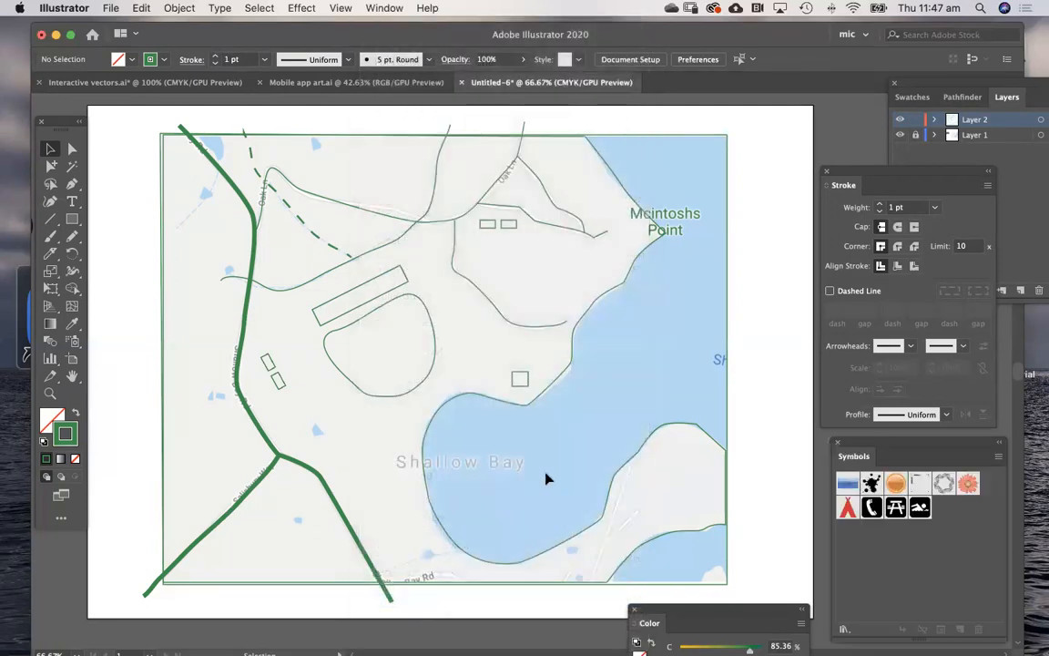
{"action": "left_click_drag", "start_coordinate": [839, 441], "coordinate": [559, 256]}
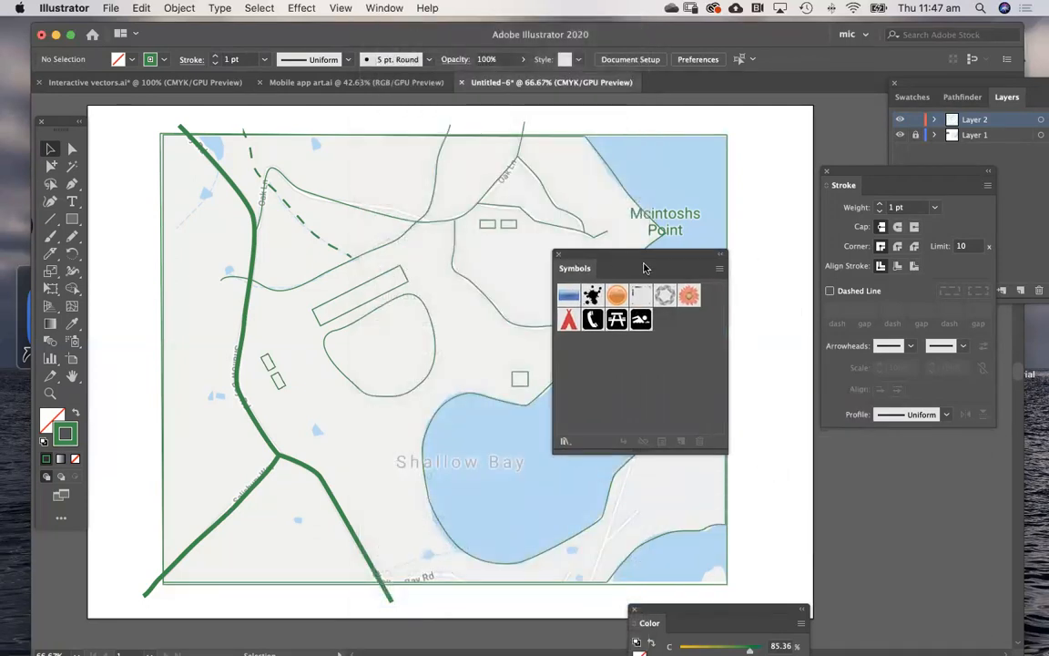
{"action": "left_click", "coordinate": [719, 269]}
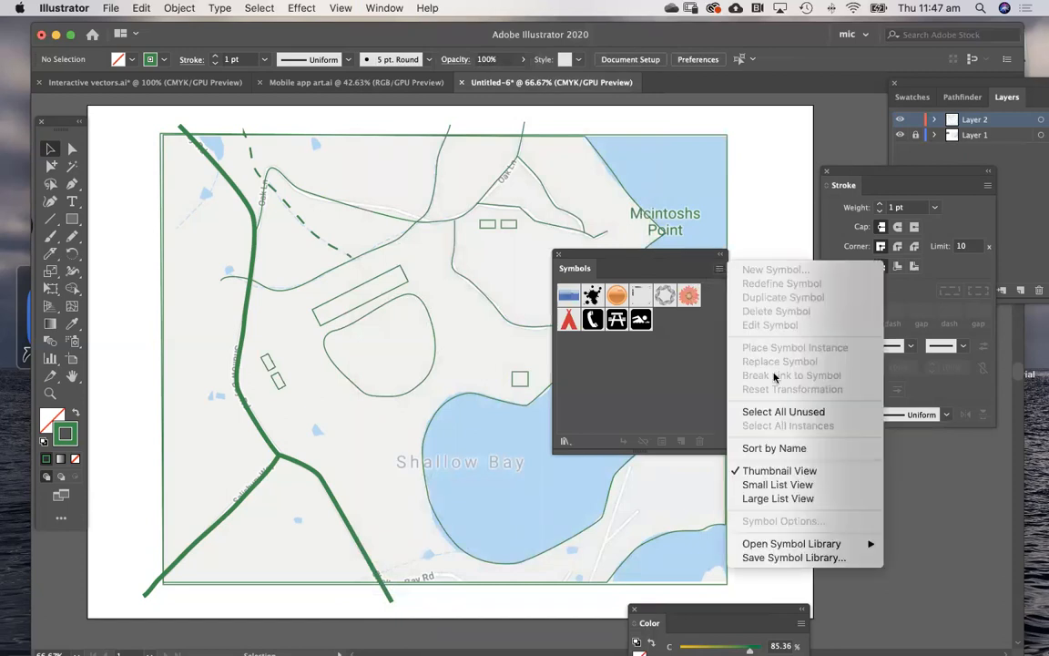
{"action": "mouse_move", "coordinate": [763, 544]}
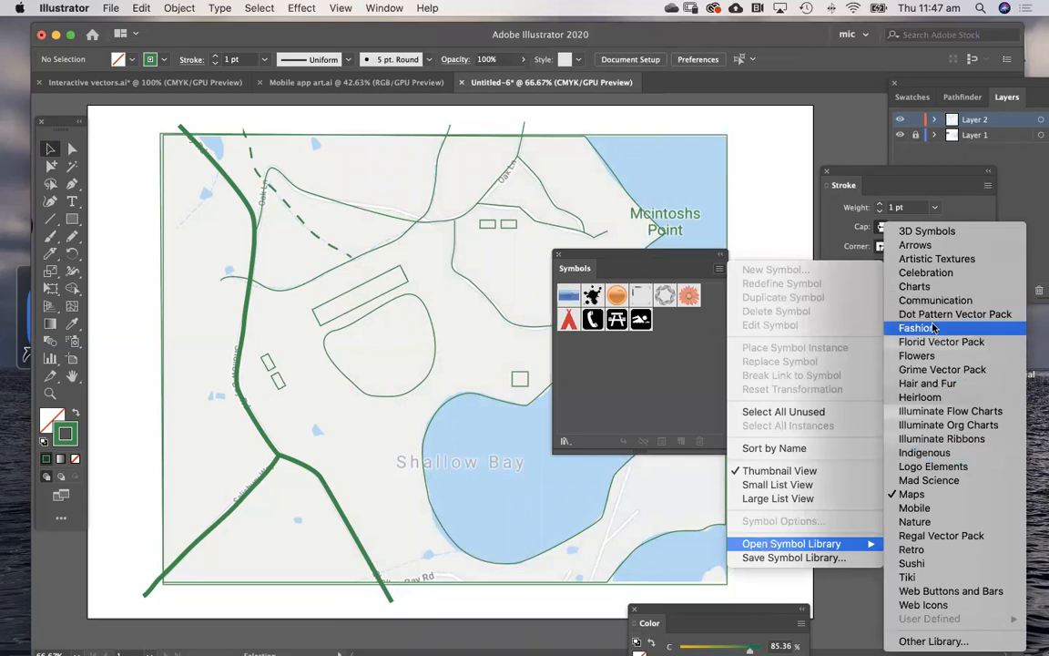
{"action": "left_click", "coordinate": [914, 496]}
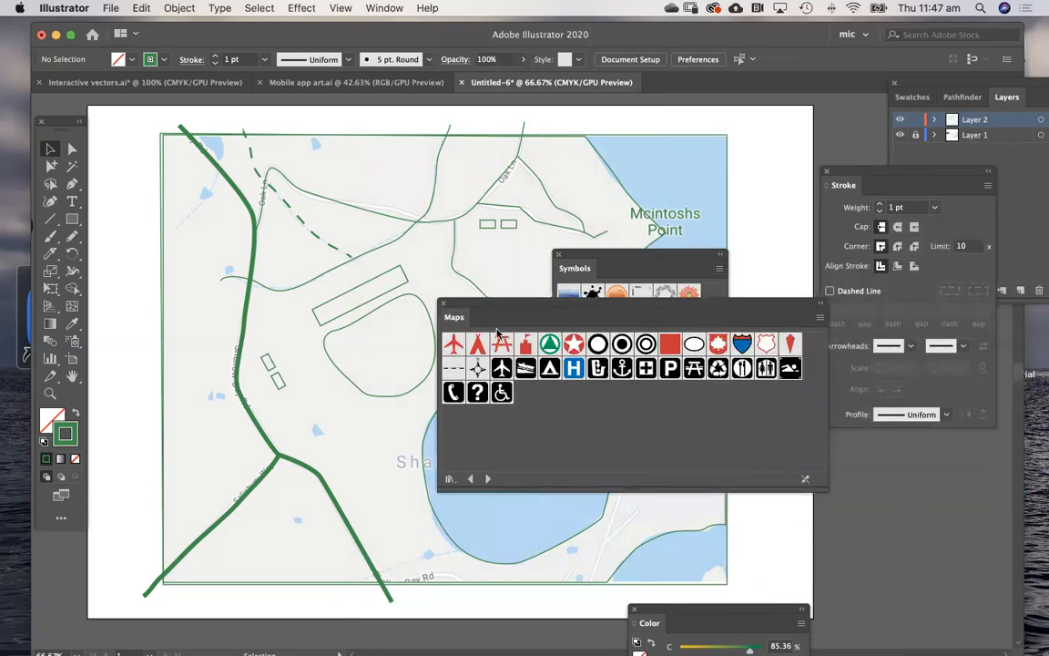
{"action": "left_click", "coordinate": [557, 256]}
{"action": "left_click_drag", "start_coordinate": [480, 301], "coordinate": [576, 175]}
Step: Place a Telephone map symbol just below the two small buildings beside Shallow Bay Rd
{"action": "left_click_drag", "start_coordinate": [549, 267], "coordinate": [294, 403]}
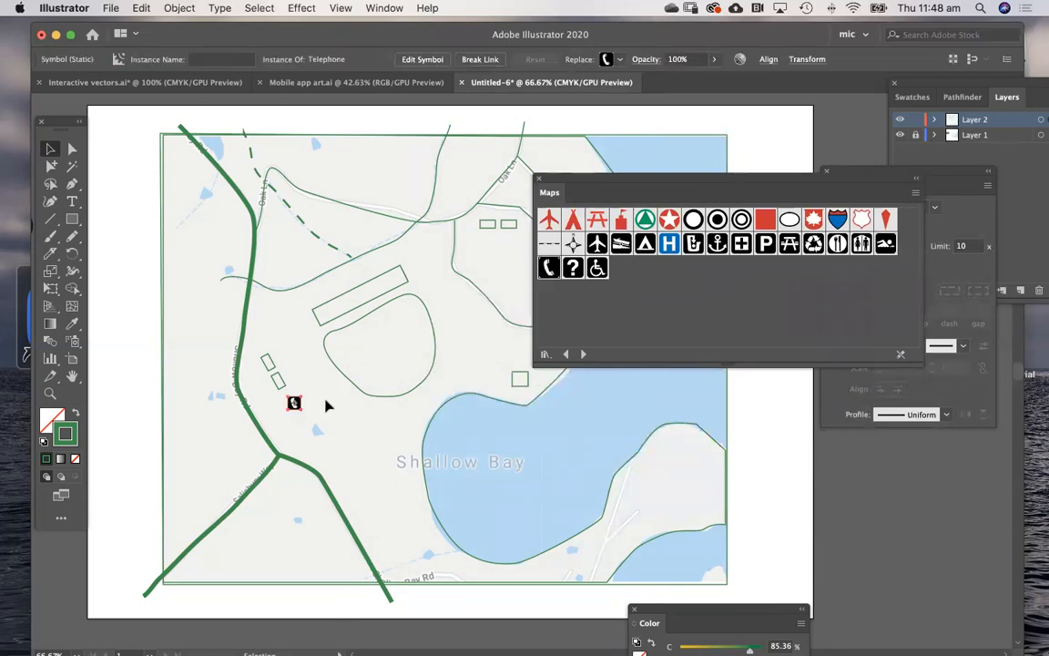
{"action": "left_click", "coordinate": [322, 408], "text": "super"}
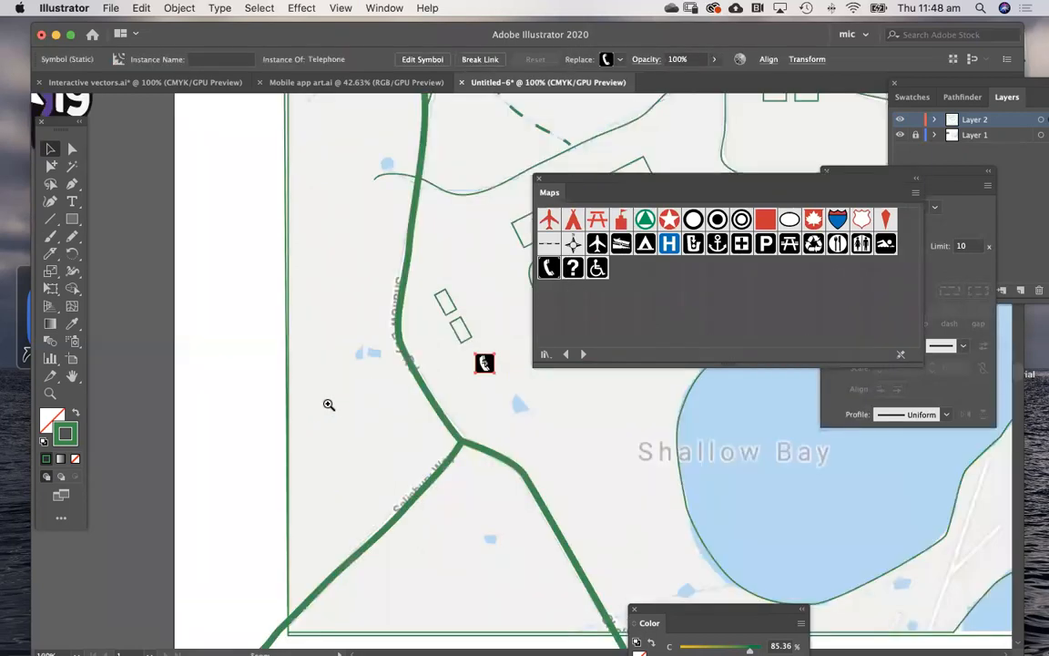
{"action": "left_click", "coordinate": [438, 380], "text": "super"}
{"action": "scroll", "coordinate": [544, 416], "scroll_direction": "right", "scroll_amount": 5}
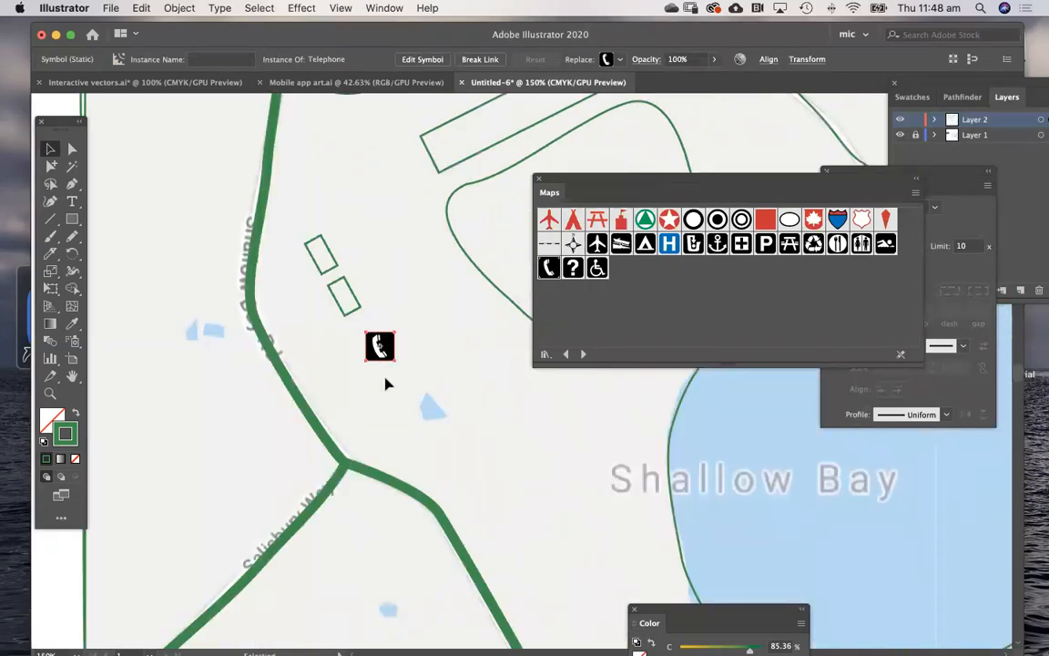
{"action": "left_click", "coordinate": [429, 313]}
Step: Place a Wheelchair Accessible symbol by the Salisbury Way junction and a Medical Facility symbol above the square building near the shore
{"action": "left_click_drag", "start_coordinate": [597, 267], "coordinate": [315, 469]}
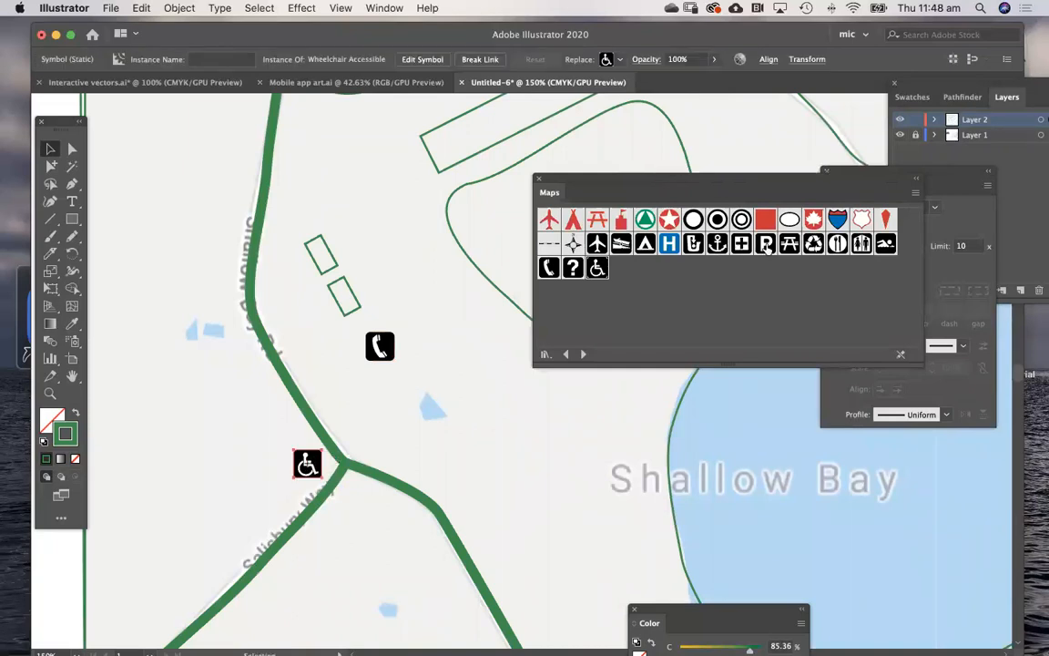
{"action": "left_click_drag", "start_coordinate": [741, 244], "coordinate": [637, 424]}
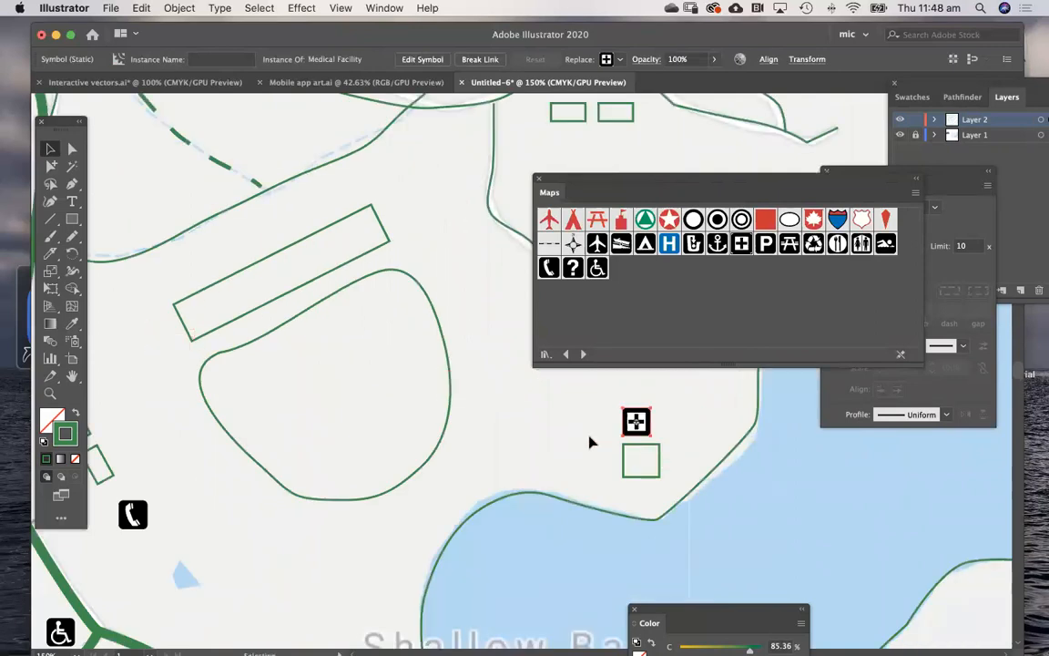
{"action": "left_click", "coordinate": [589, 442]}
{"action": "key", "text": "space"}
{"action": "left_click_drag", "start_coordinate": [473, 188], "coordinate": [300, 335]}
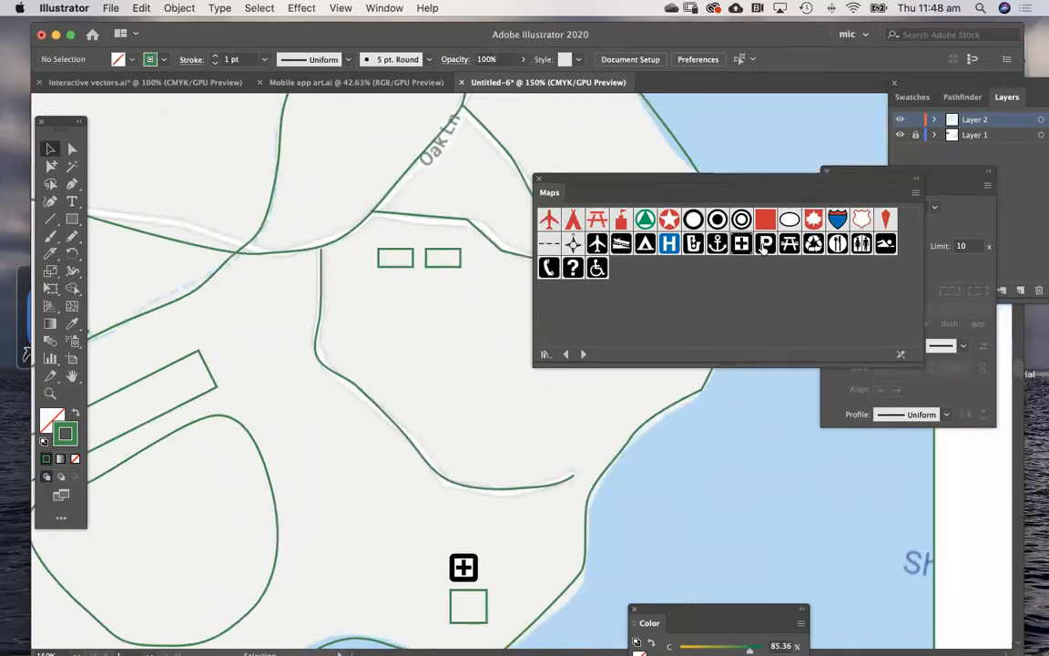
Step: Place a Restrooms map symbol just below the two small buildings near Oak Ln and close the Maps symbol library
{"action": "left_click_drag", "start_coordinate": [860, 244], "coordinate": [398, 292]}
{"action": "left_click", "coordinate": [418, 243]}
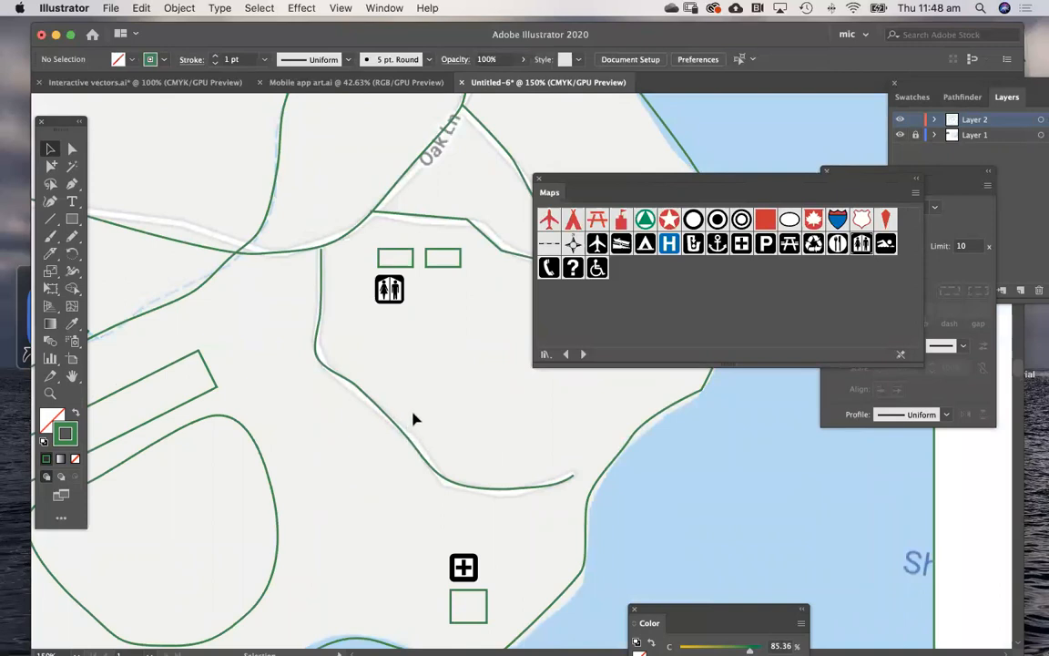
{"action": "left_click", "coordinate": [538, 180]}
Step: Add a "Shallow bay" text label over the bay and scale it up to about 20.89 pt
{"action": "left_click", "coordinate": [442, 353], "text": "alt+super"}
{"action": "left_click_drag", "start_coordinate": [562, 271], "coordinate": [537, 384]}
{"action": "left_click", "coordinate": [537, 383], "text": "alt+super"}
{"action": "left_click_drag", "start_coordinate": [537, 384], "coordinate": [519, 304]}
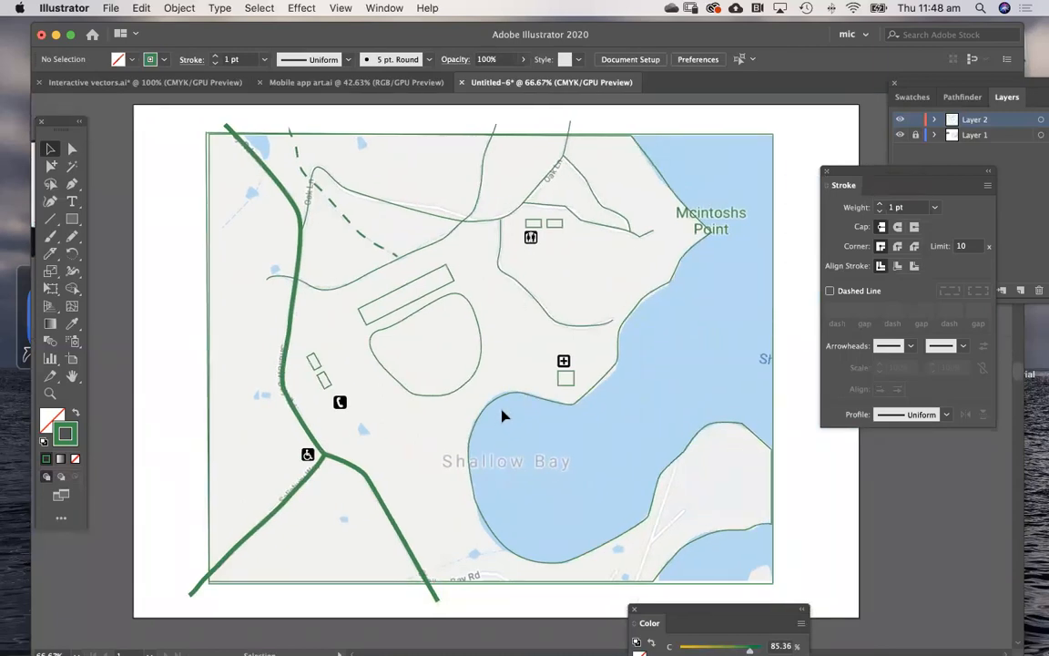
{"action": "key", "text": "t"}
{"action": "left_click", "coordinate": [506, 444]}
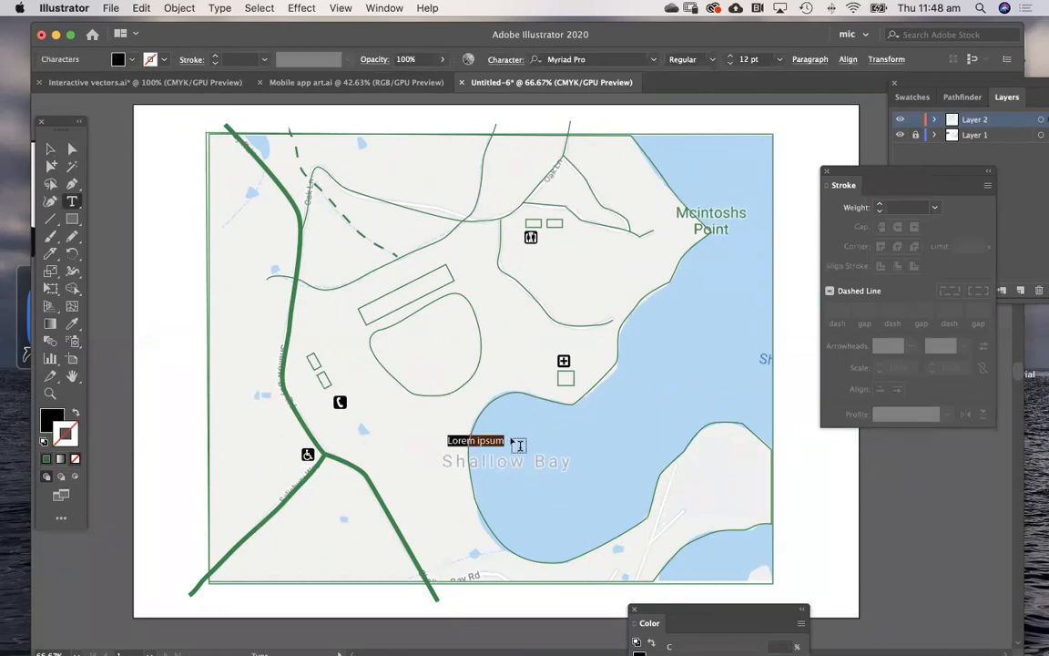
{"action": "type", "text": "Shallow bay"}
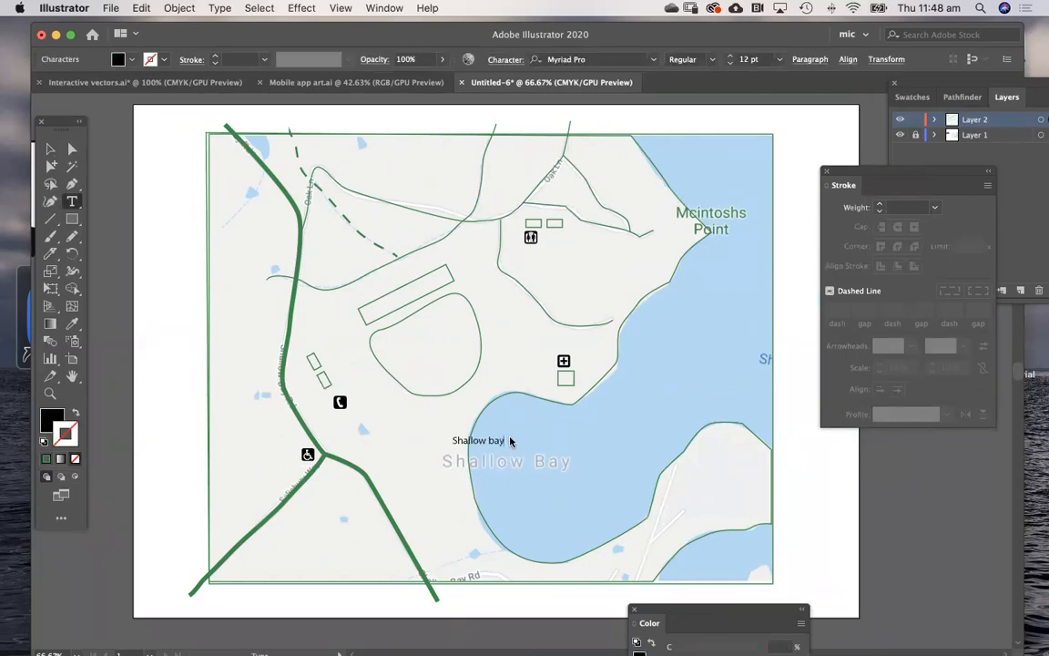
{"action": "left_click_drag", "start_coordinate": [497, 443], "coordinate": [597, 392]}
{"action": "key", "text": "s"}
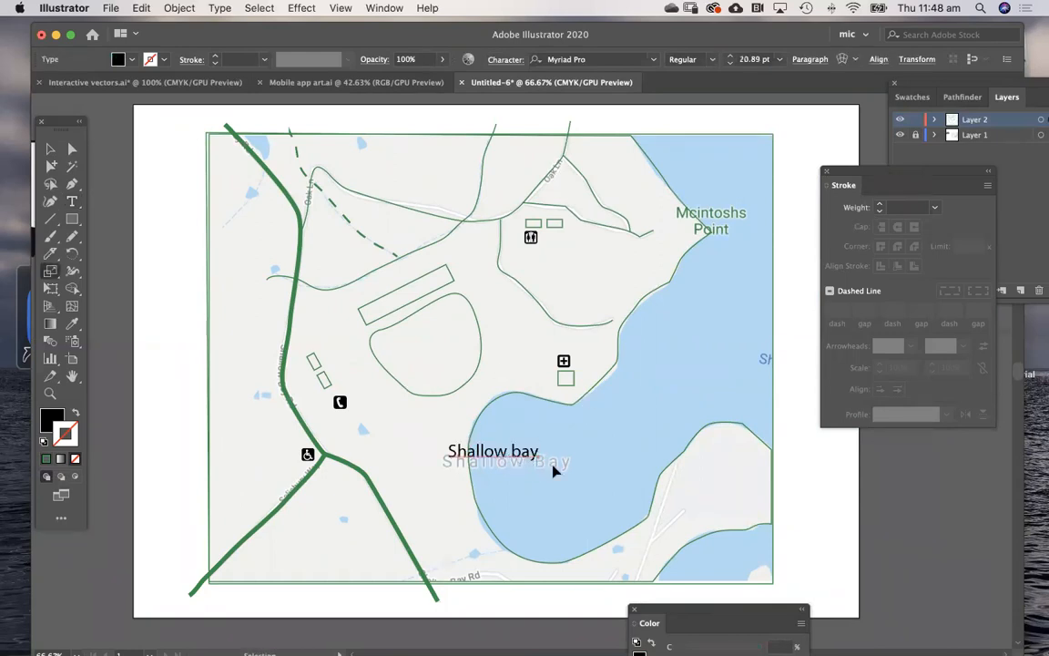
{"action": "key", "text": "super+z"}
{"action": "left_click", "coordinate": [581, 450]}
Step: Duplicate the Shallow bay label onto the water above Mcintoshs Point and change the copy's text to "Macs Point"
{"action": "left_click_drag", "start_coordinate": [543, 470], "coordinate": [724, 166]}
{"action": "double_click", "coordinate": [712, 165]}
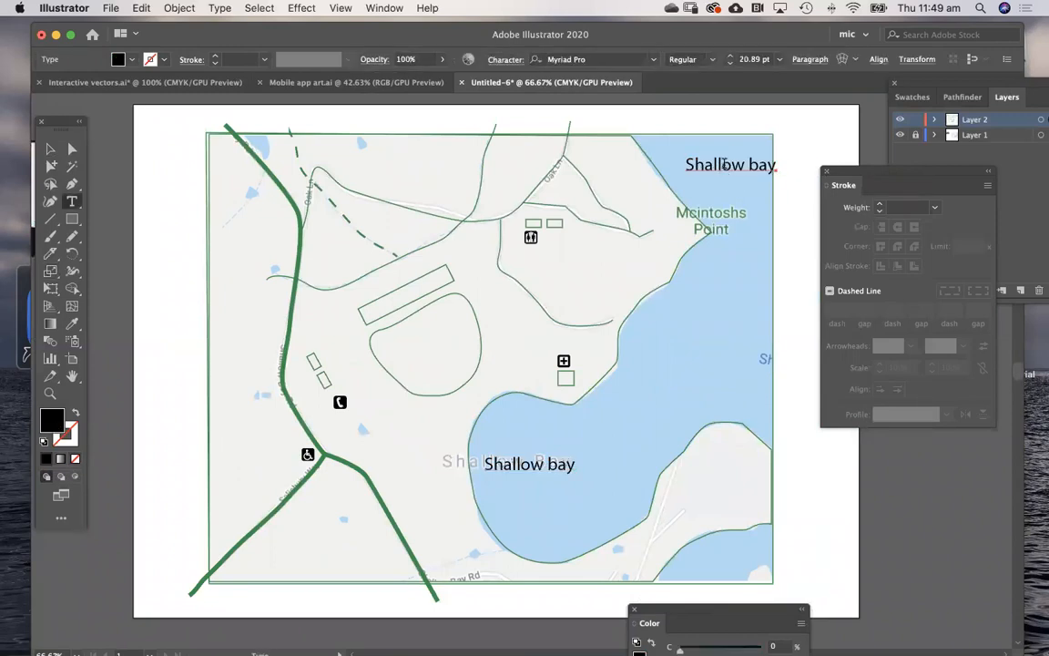
{"action": "key", "text": "super+a"}
{"action": "type", "text": "Ma"}
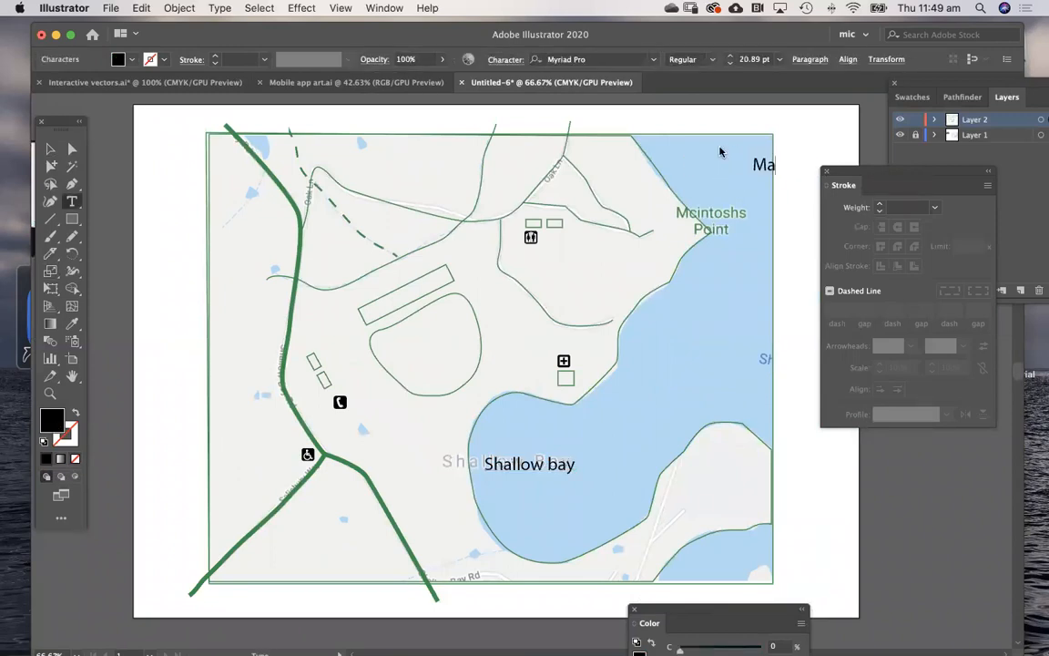
{"action": "type", "text": "cs Point"}
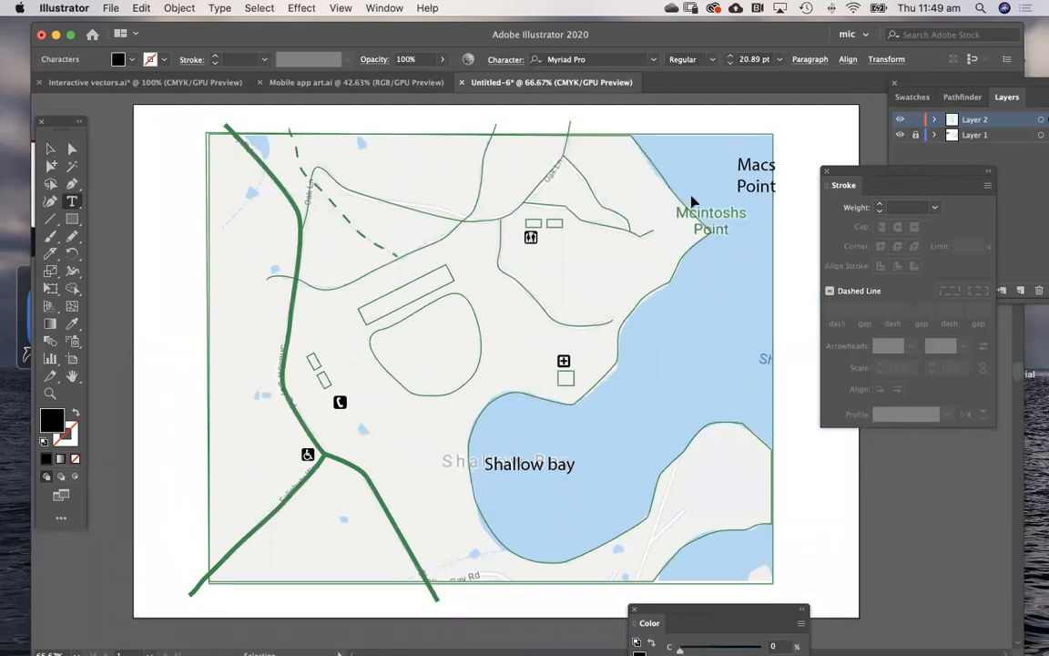
{"action": "left_click_drag", "start_coordinate": [754, 168], "coordinate": [708, 166]}
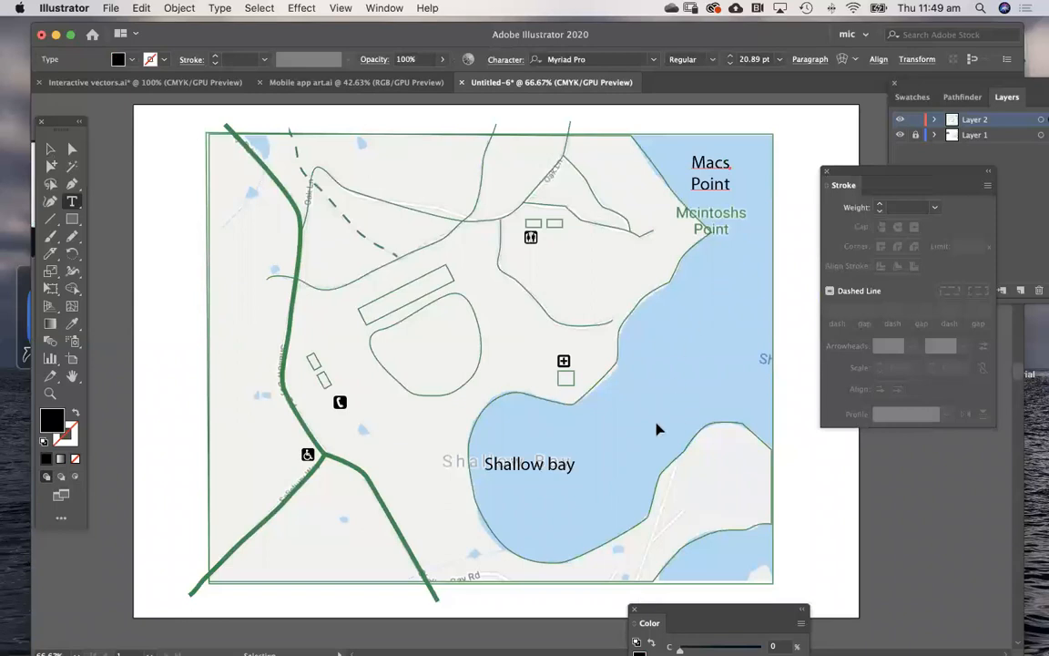
Step: Reposition the Shallow bay label so the whole text sits inside the bay's outline
{"action": "left_click_drag", "start_coordinate": [537, 464], "coordinate": [545, 456]}
{"action": "left_click", "coordinate": [592, 428], "text": "super"}
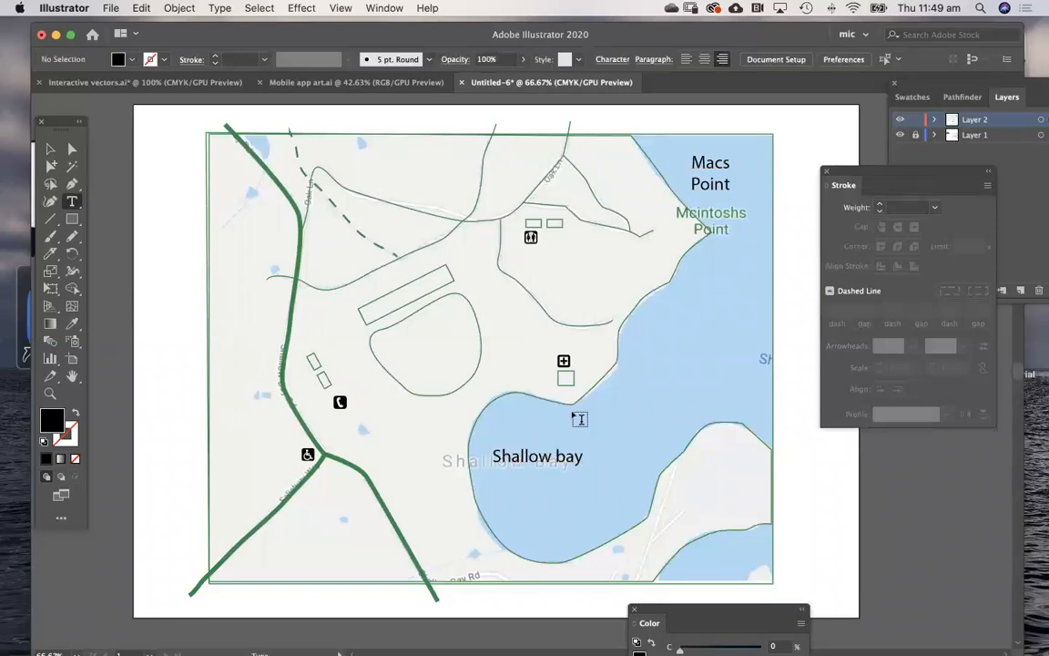
{"action": "scroll", "coordinate": [560, 436], "scroll_direction": "up", "scroll_amount": 2}
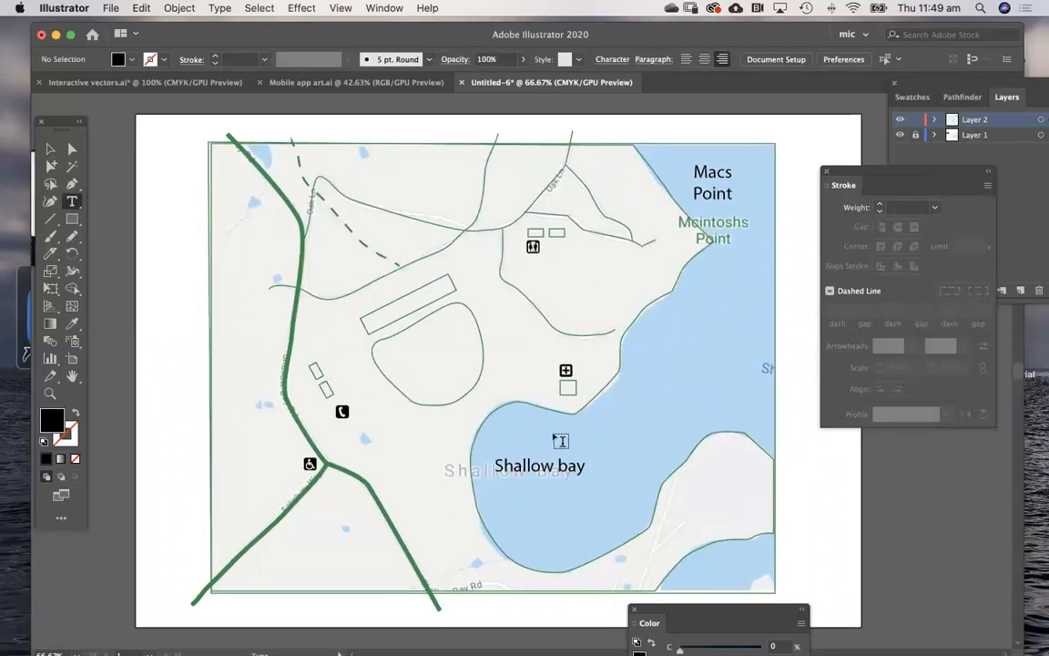
{"action": "left_click_drag", "start_coordinate": [536, 465], "coordinate": [733, 488]}
{"action": "key", "text": "super+z"}
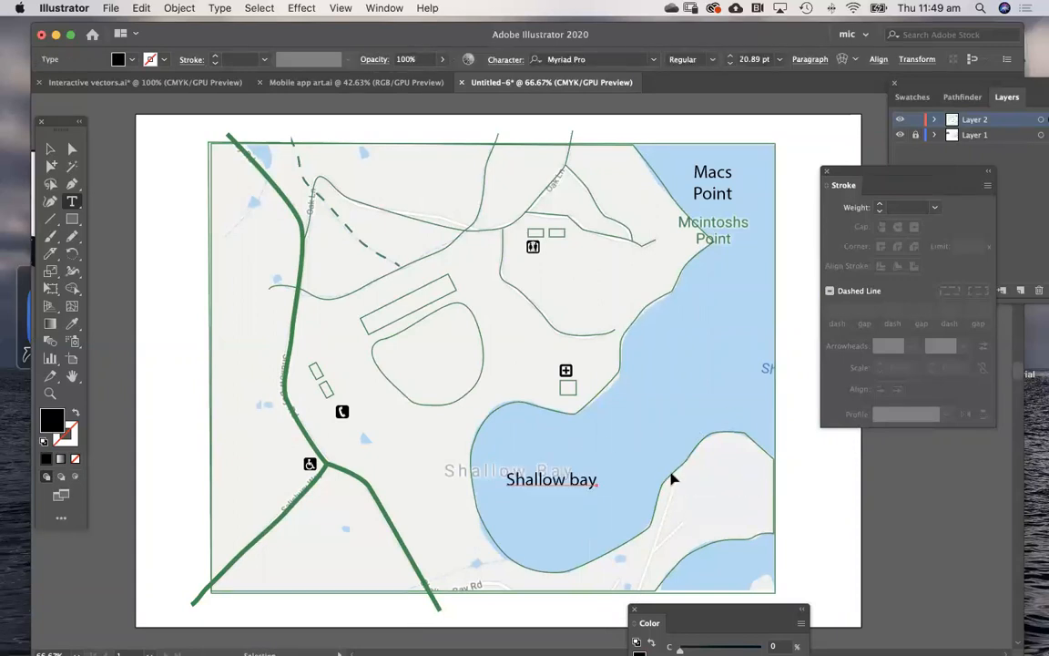
{"action": "left_click", "coordinate": [548, 448]}
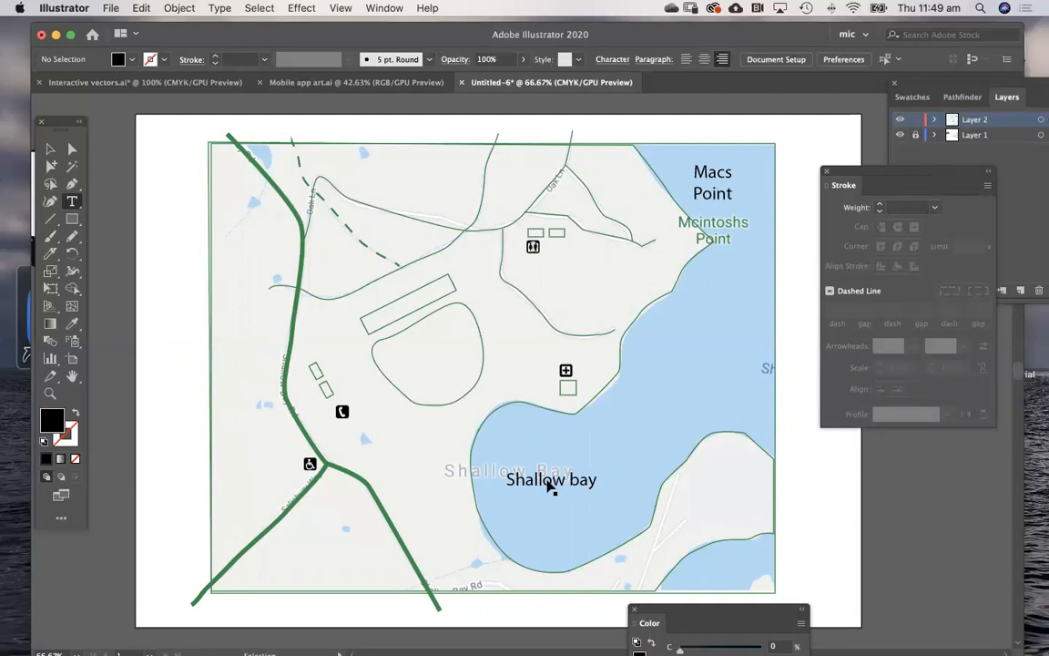
Step: Duplicate the Shallow bay label beside Salisbury Way, rotate the copy parallel to the road and scale it down to about 15.83 pt
{"action": "left_click_drag", "start_coordinate": [554, 486], "coordinate": [326, 551]}
{"action": "left_click_drag", "start_coordinate": [393, 528], "coordinate": [380, 463]}
{"action": "left_click_drag", "start_coordinate": [356, 545], "coordinate": [336, 515]}
{"action": "left_click_drag", "start_coordinate": [333, 514], "coordinate": [334, 512]}
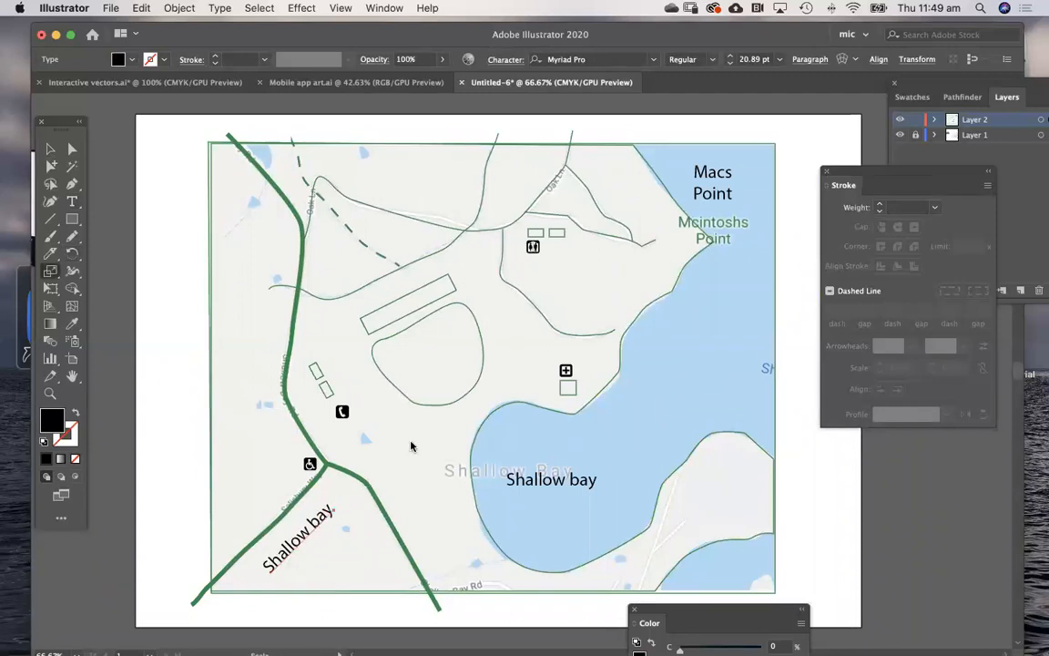
Step: Change the rotated label's text to "Salibury Rd" and move it close alongside the thick road
{"action": "key", "text": "t"}
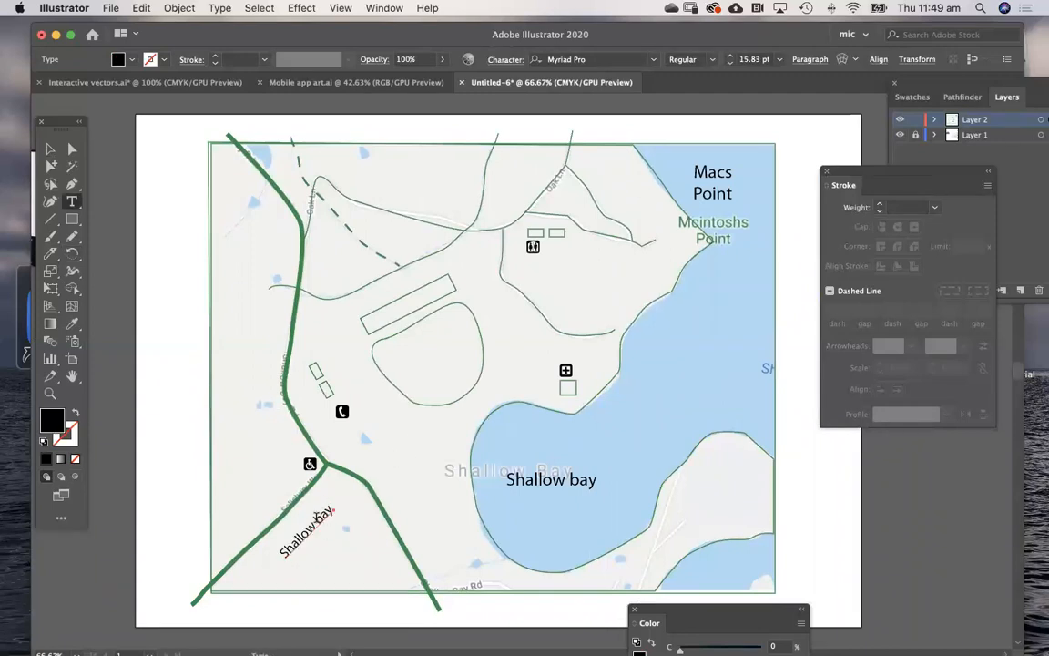
{"action": "triple_click", "coordinate": [316, 518]}
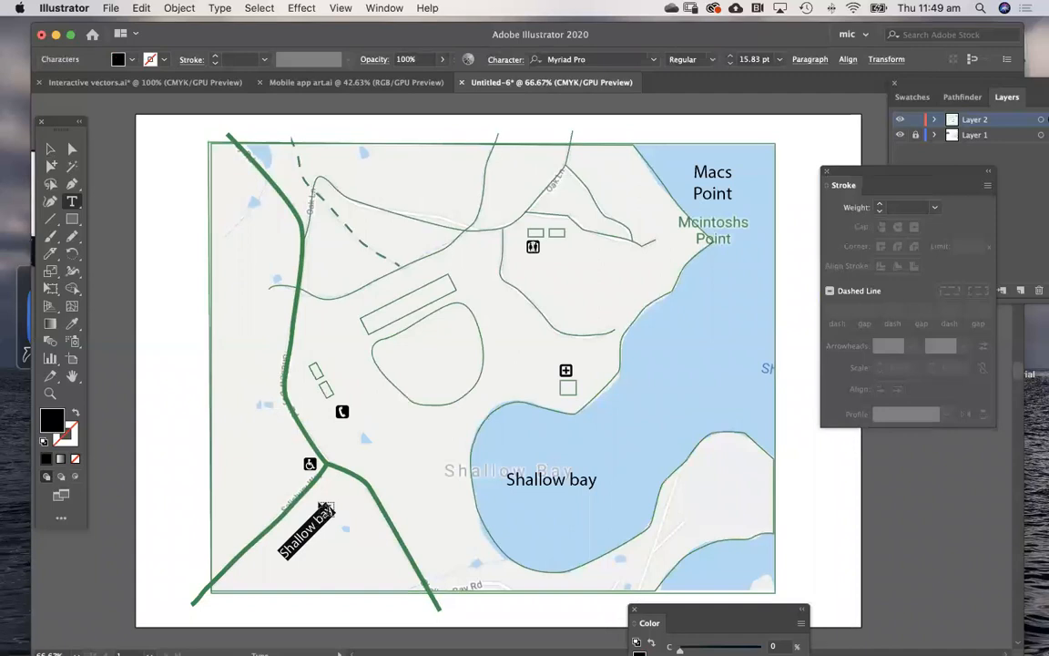
{"action": "key", "text": "BackSpace"}
{"action": "type", "text": "Salisbury"}
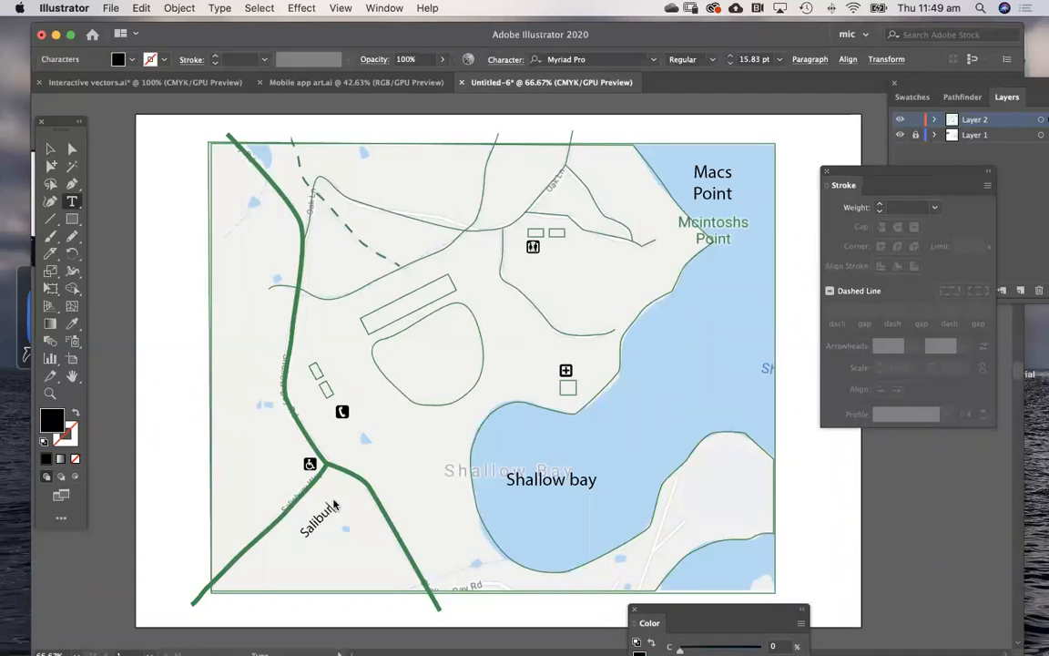
{"action": "type", "text": " Rd"}
{"action": "key", "text": "Escape"}
{"action": "left_click_drag", "start_coordinate": [332, 515], "coordinate": [315, 520]}
{"action": "left_click", "coordinate": [358, 507], "text": "super"}
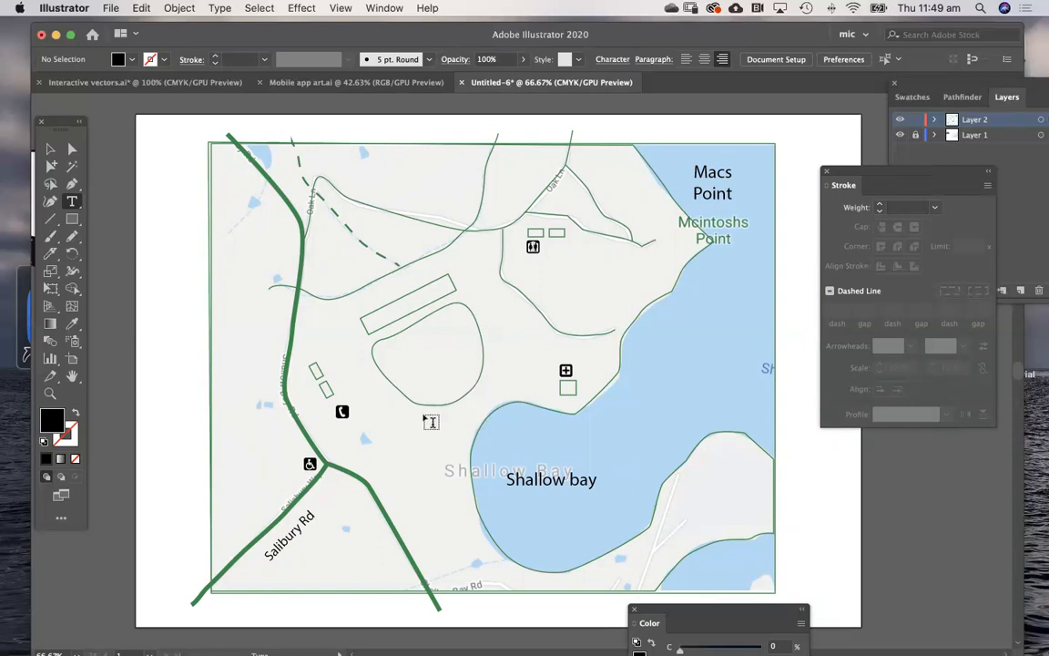
Step: Unlock Layer 1 with the reference map and hide it
{"action": "left_click", "coordinate": [916, 136]}
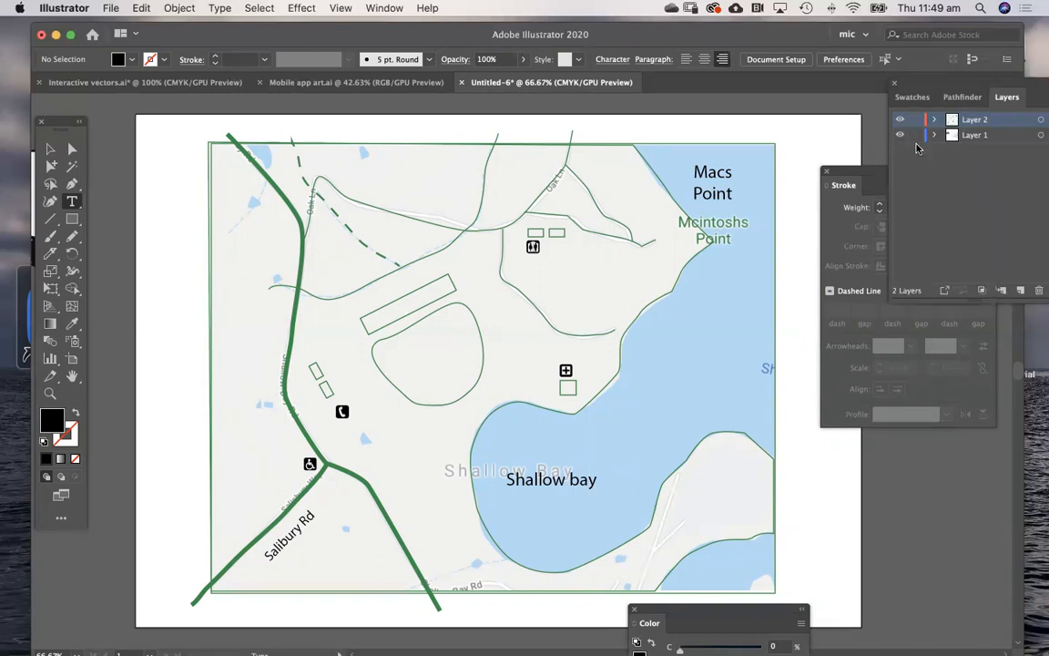
{"action": "left_click", "coordinate": [901, 135]}
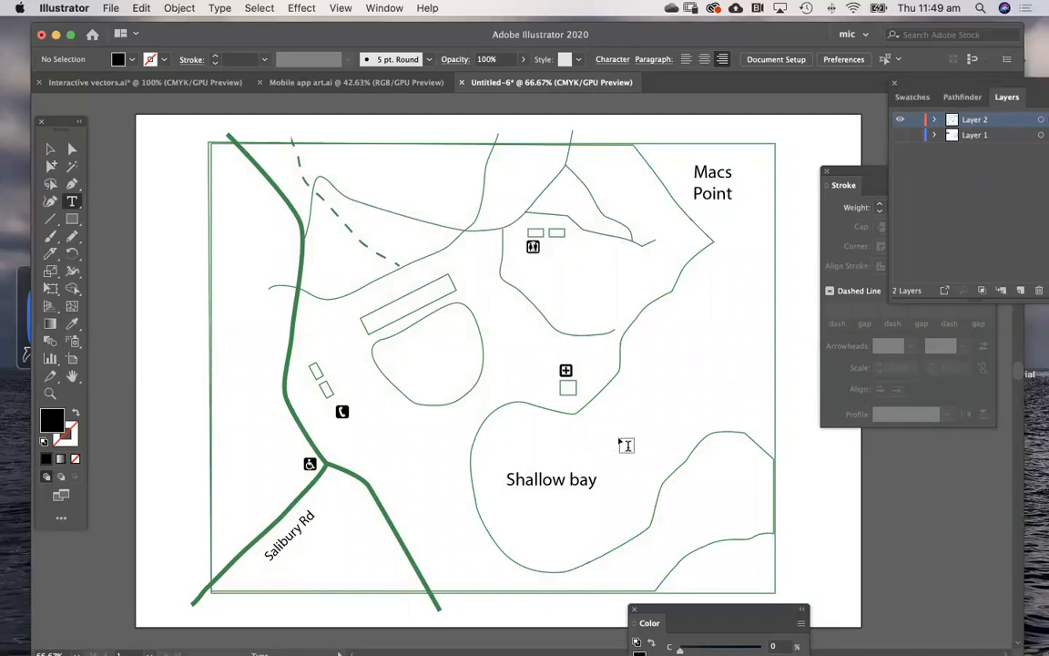
Step: Duplicate the Shallow bay label into the rounded area below the long building and change the copy's text to "Main stage"
{"action": "key", "text": "v"}
{"action": "left_click_drag", "start_coordinate": [572, 485], "coordinate": [458, 359]}
{"action": "key", "text": "t"}
{"action": "triple_click", "coordinate": [443, 356]}
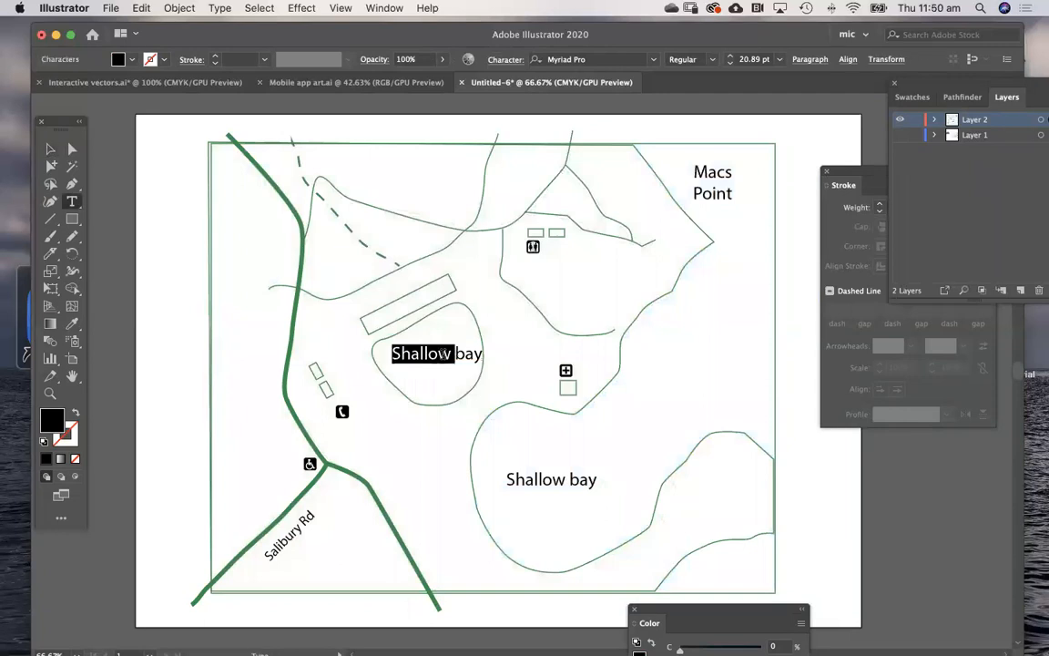
{"action": "type", "text": "Main"}
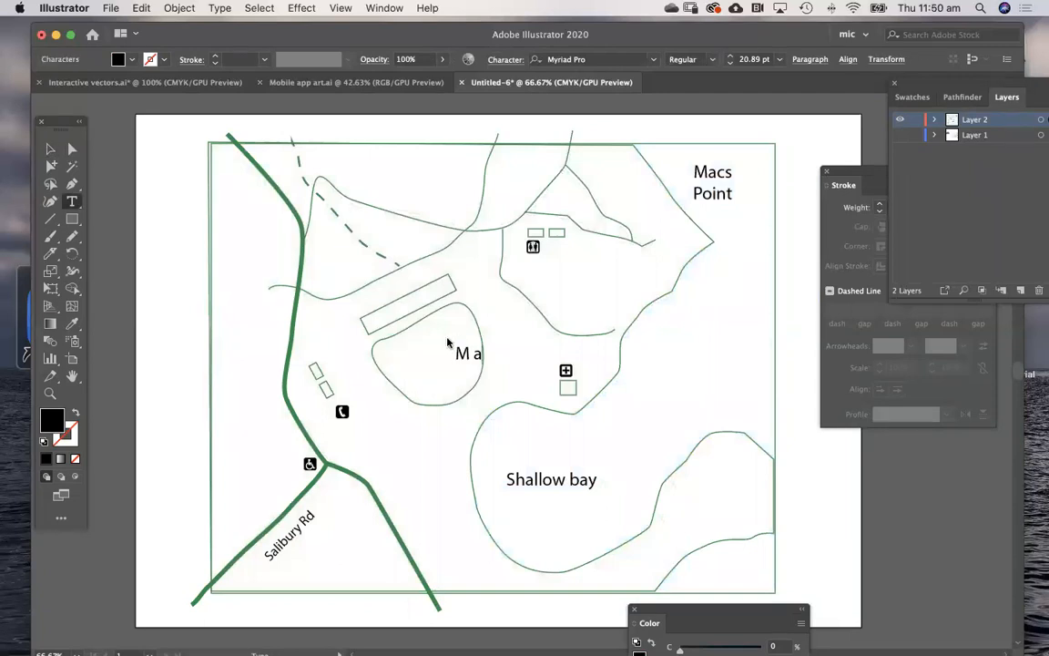
{"action": "key", "text": "BackSpace"}
{"action": "key", "text": "BackSpace"}
{"action": "key", "text": "BackSpace"}
{"action": "key", "text": "BackSpace"}
{"action": "type", "text": "ain stage"}
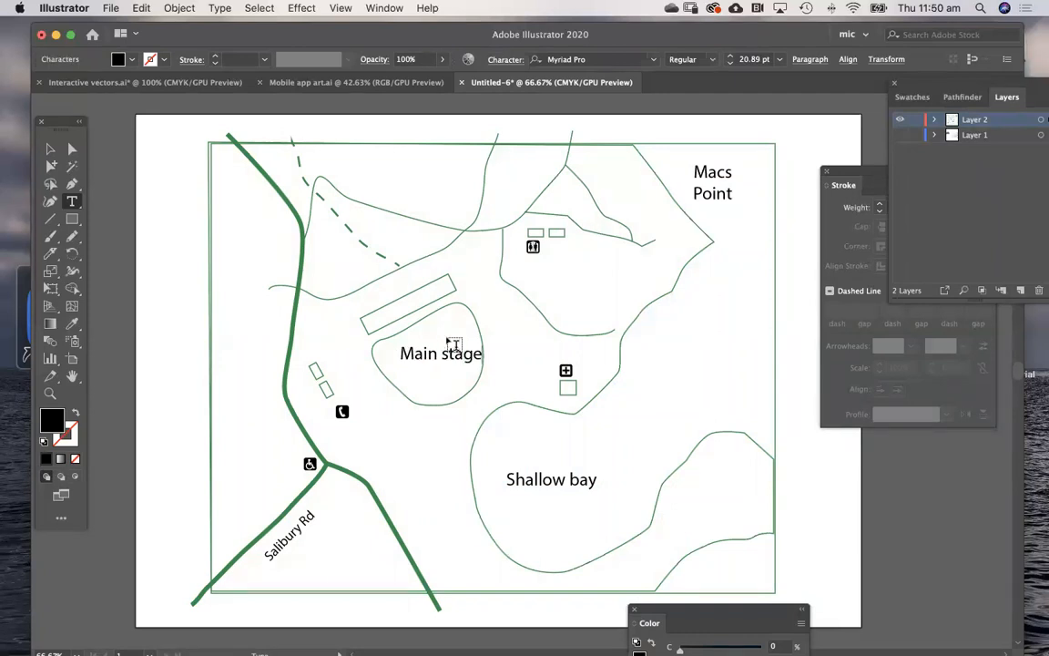
Step: Scale the Main stage label to about 16.08 pt, rotate it parallel to the long building and move it just below that building
{"action": "left_click_drag", "start_coordinate": [436, 363], "coordinate": [428, 357]}
{"action": "key", "text": "s"}
{"action": "left_click_drag", "start_coordinate": [525, 274], "coordinate": [507, 292]}
{"action": "mouse_move", "coordinate": [473, 337]}
{"action": "left_mouse_down"}
{"action": "mouse_move", "coordinate": [543, 244]}
{"action": "mouse_move", "coordinate": [494, 340]}
{"action": "left_mouse_up"}
{"action": "key", "text": "r"}
{"action": "left_click_drag", "start_coordinate": [582, 411], "coordinate": [574, 337]}
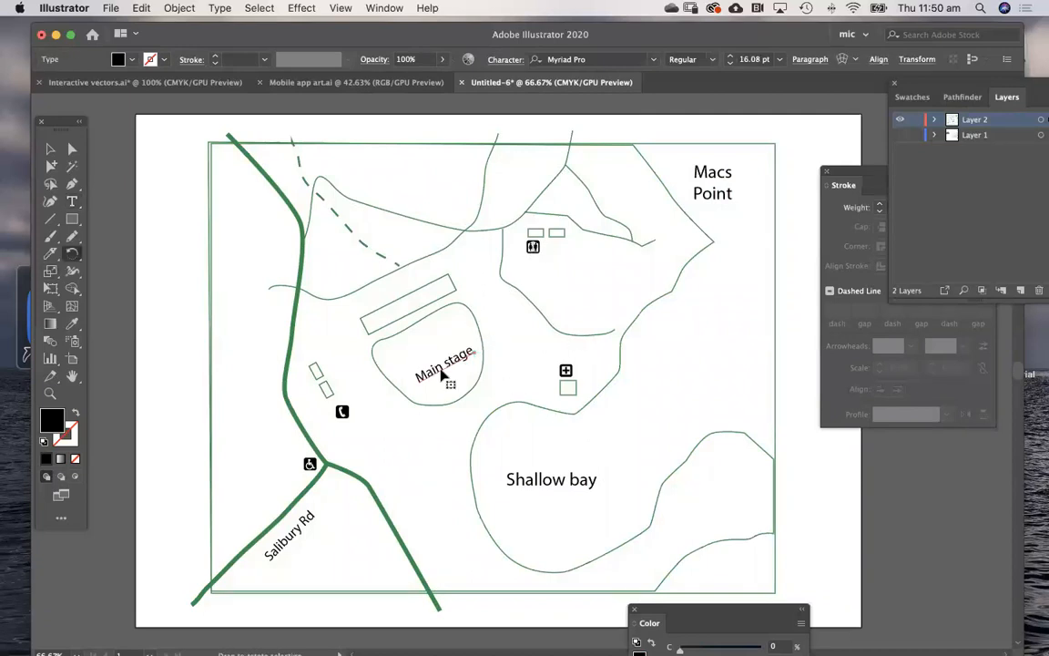
{"action": "left_click_drag", "start_coordinate": [448, 362], "coordinate": [429, 340]}
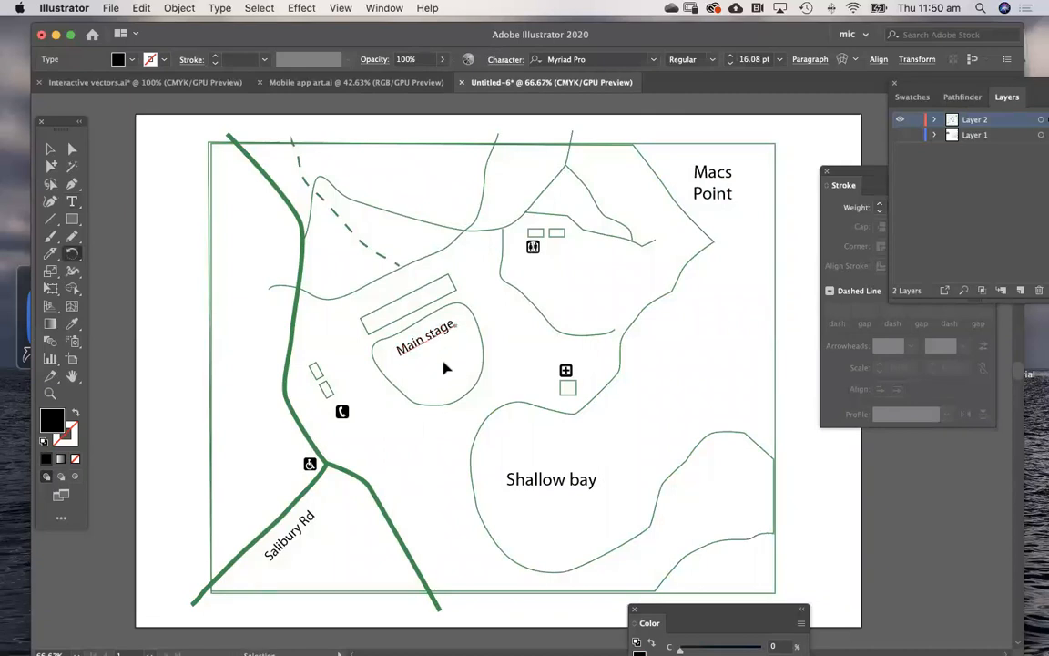
{"action": "left_click", "coordinate": [286, 459]}
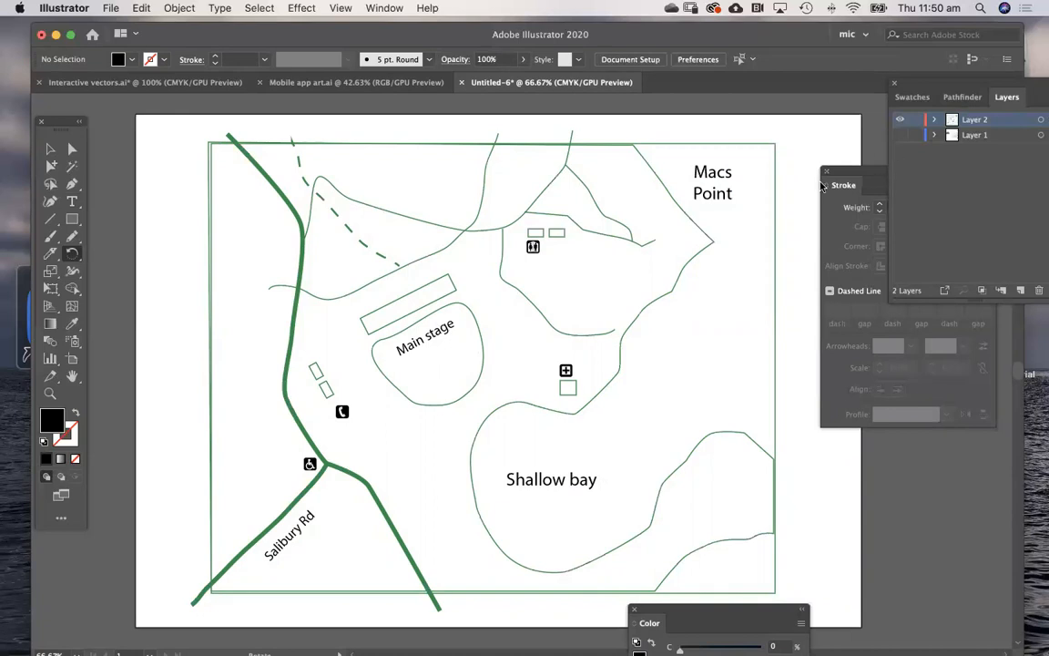
Step: Fill the rectangle framing the map with a light teal blue for the water
{"action": "key", "text": "v"}
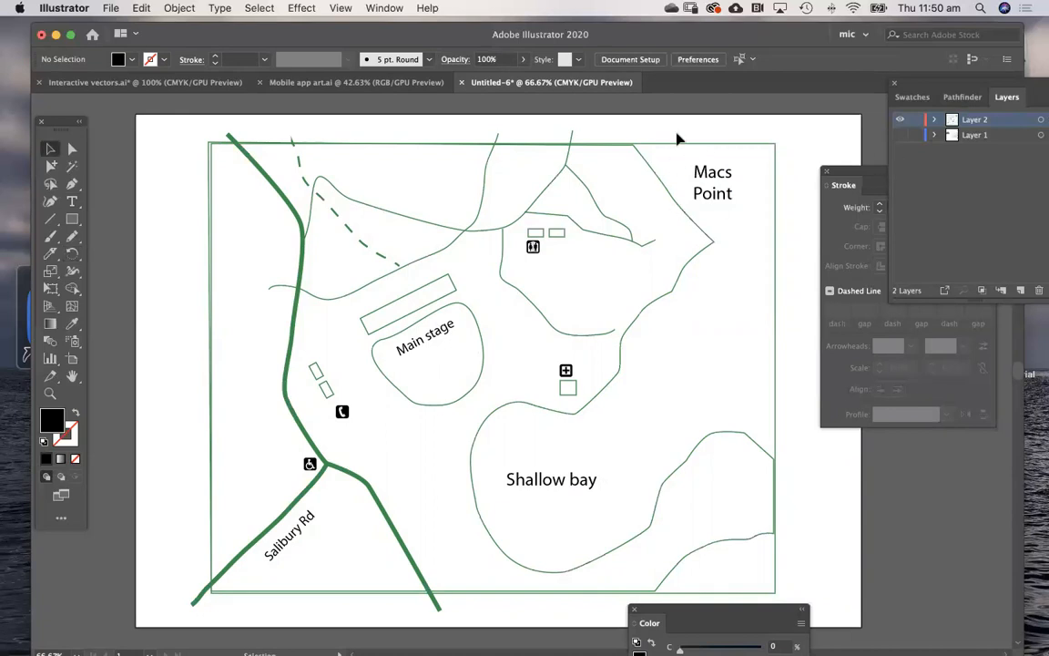
{"action": "left_click", "coordinate": [678, 142]}
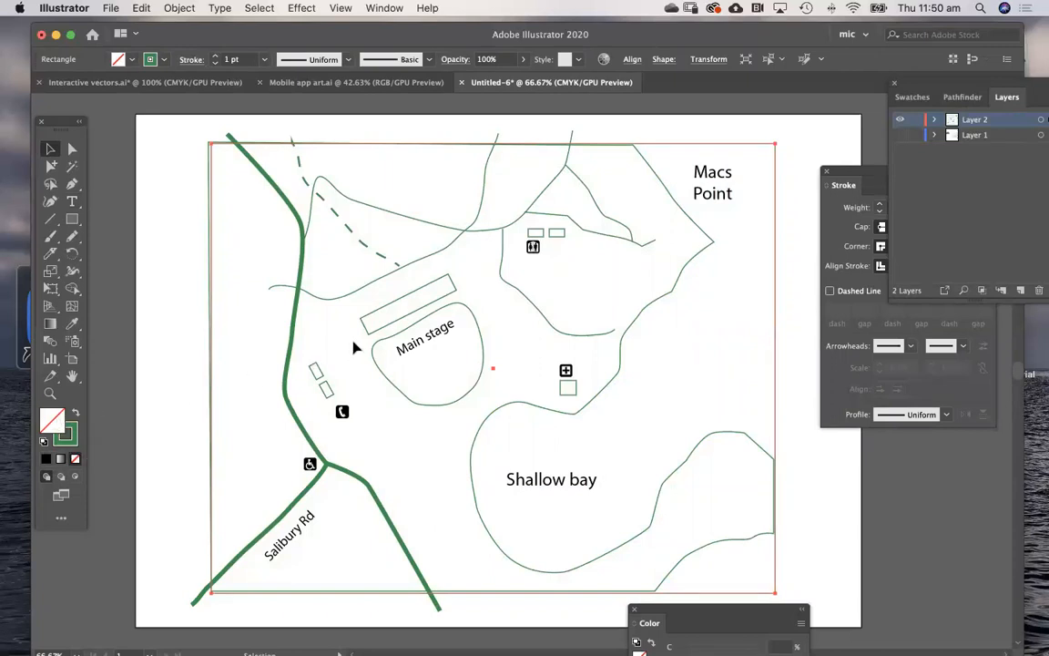
{"action": "double_click", "coordinate": [59, 419]}
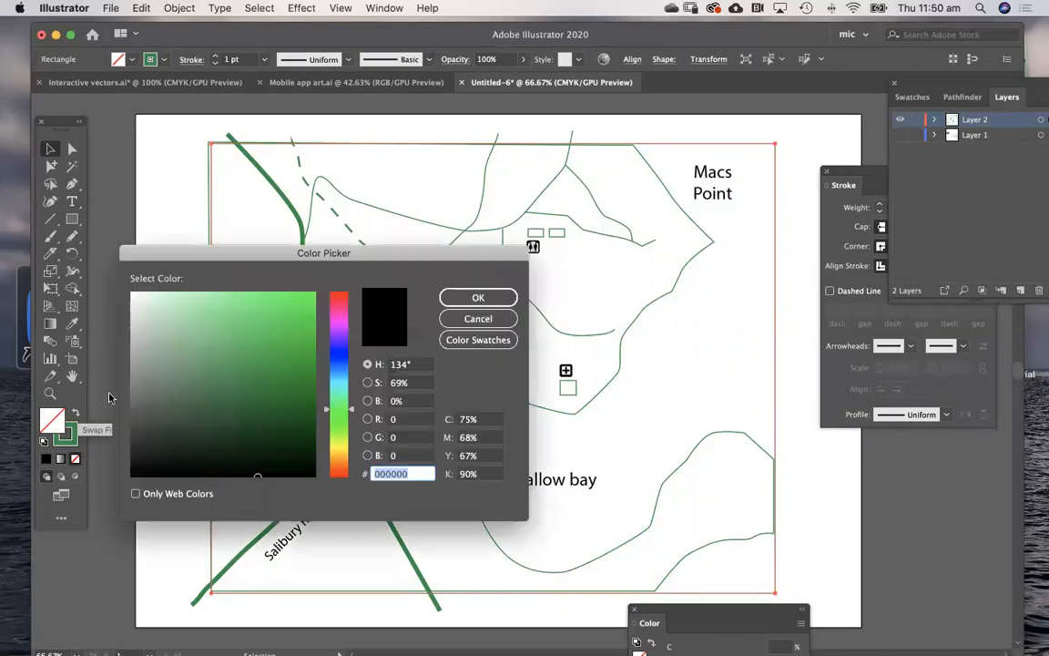
{"action": "left_click", "coordinate": [339, 384]}
{"action": "left_click", "coordinate": [279, 337]}
{"action": "left_click", "coordinate": [477, 298]}
{"action": "left_click", "coordinate": [627, 130]}
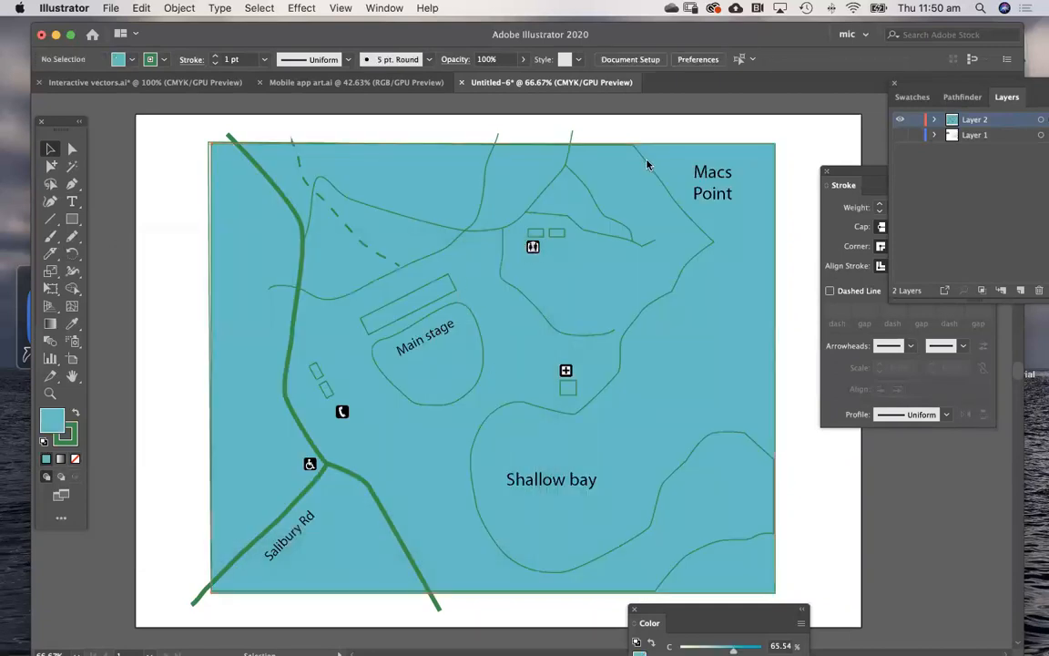
Step: Swap the fill and stroke of the coastline path so the land is solid green without an outline
{"action": "left_click", "coordinate": [647, 164]}
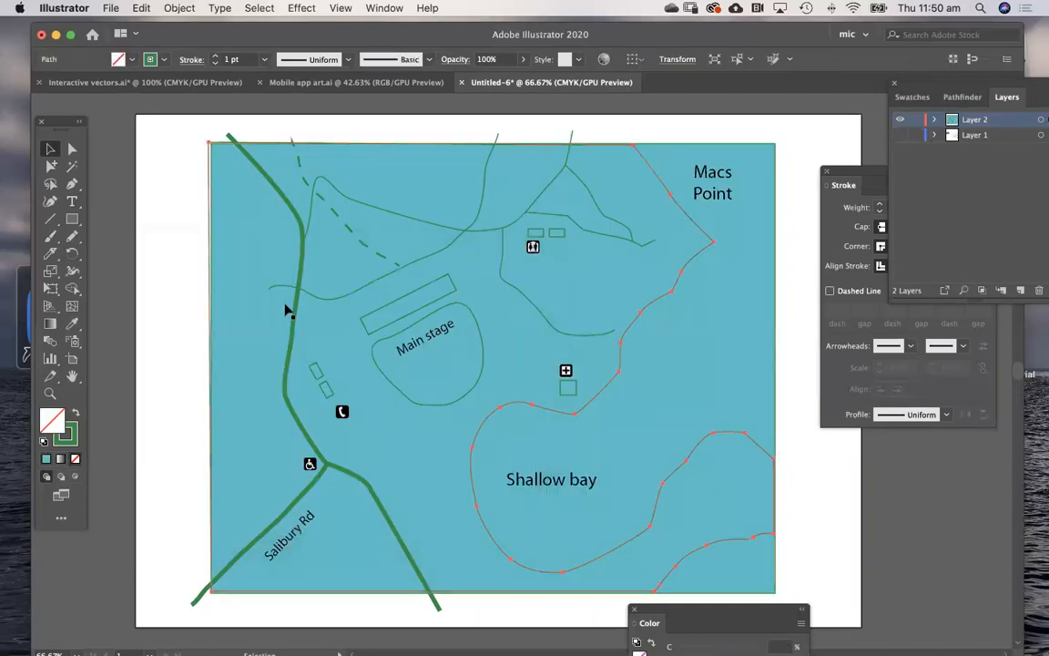
{"action": "left_click", "coordinate": [78, 414]}
{"action": "left_click", "coordinate": [554, 124]}
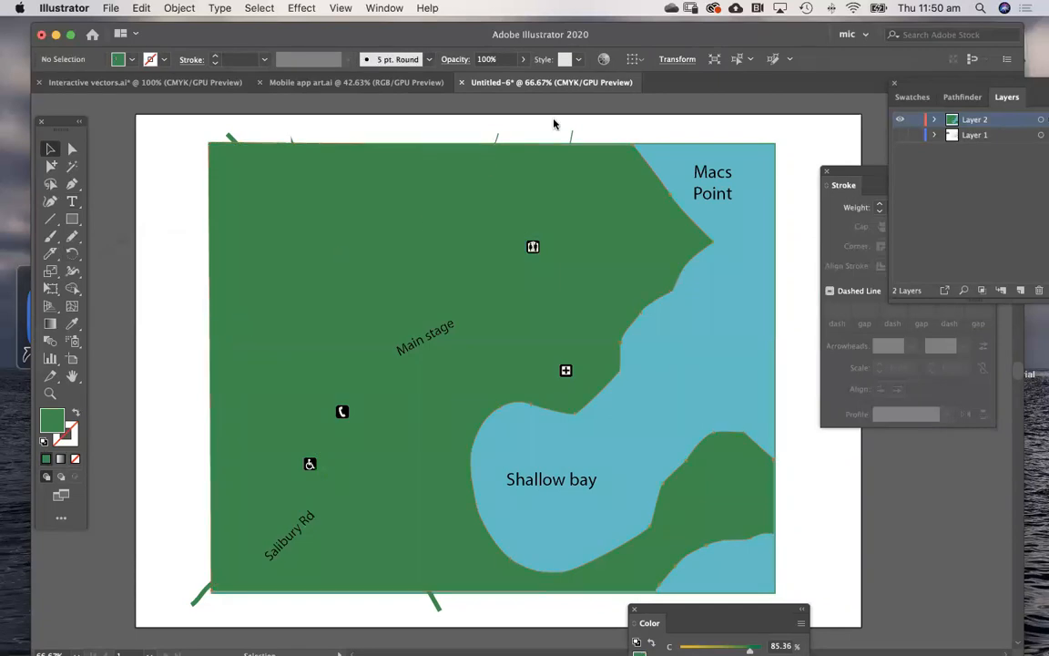
Step: Try to send the green land shape and the blue water rectangle behind the roads, buildings and labels
{"action": "left_click", "coordinate": [612, 190]}
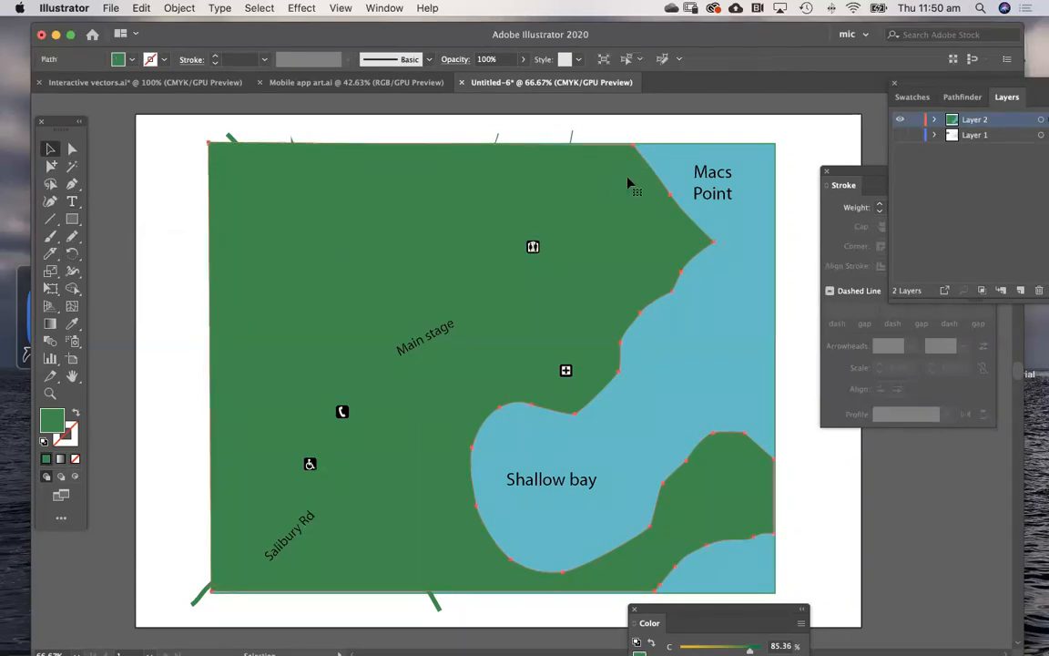
{"action": "left_click", "coordinate": [641, 136]}
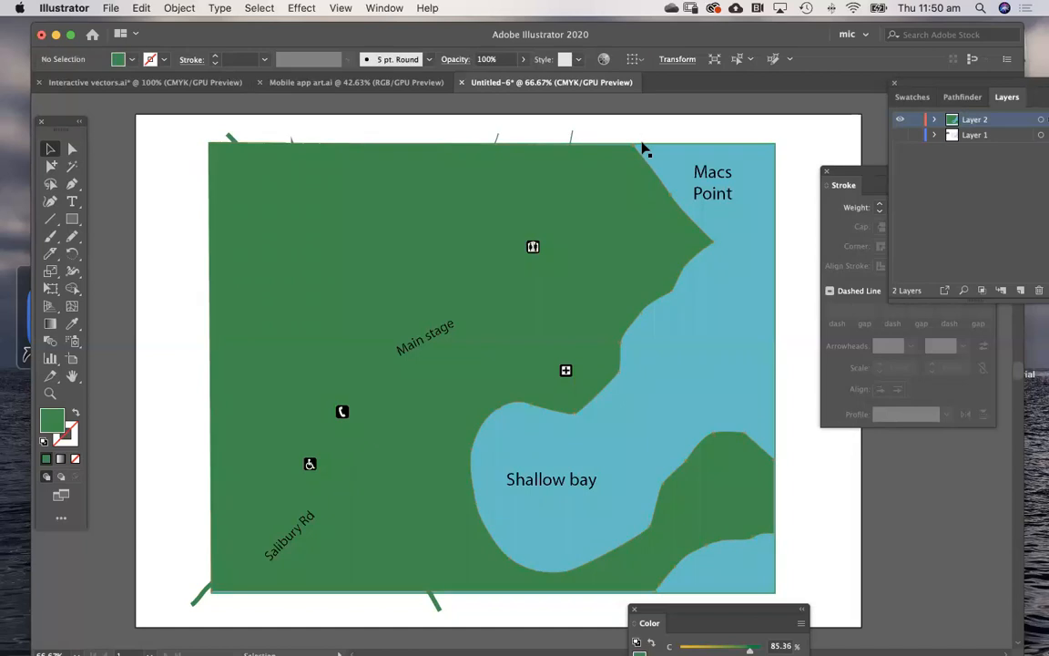
{"action": "left_click", "coordinate": [626, 166]}
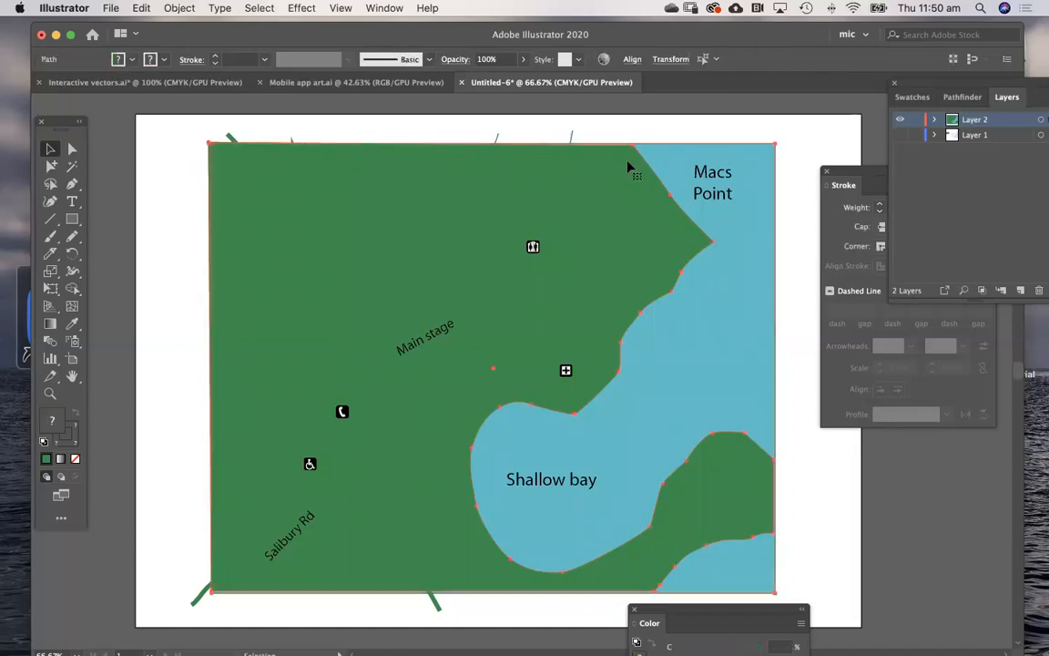
{"action": "left_click", "coordinate": [647, 134]}
{"action": "left_click", "coordinate": [623, 168]}
{"action": "left_click_drag", "start_coordinate": [652, 131], "coordinate": [627, 156]}
{"action": "left_click_drag", "start_coordinate": [652, 130], "coordinate": [629, 155]}
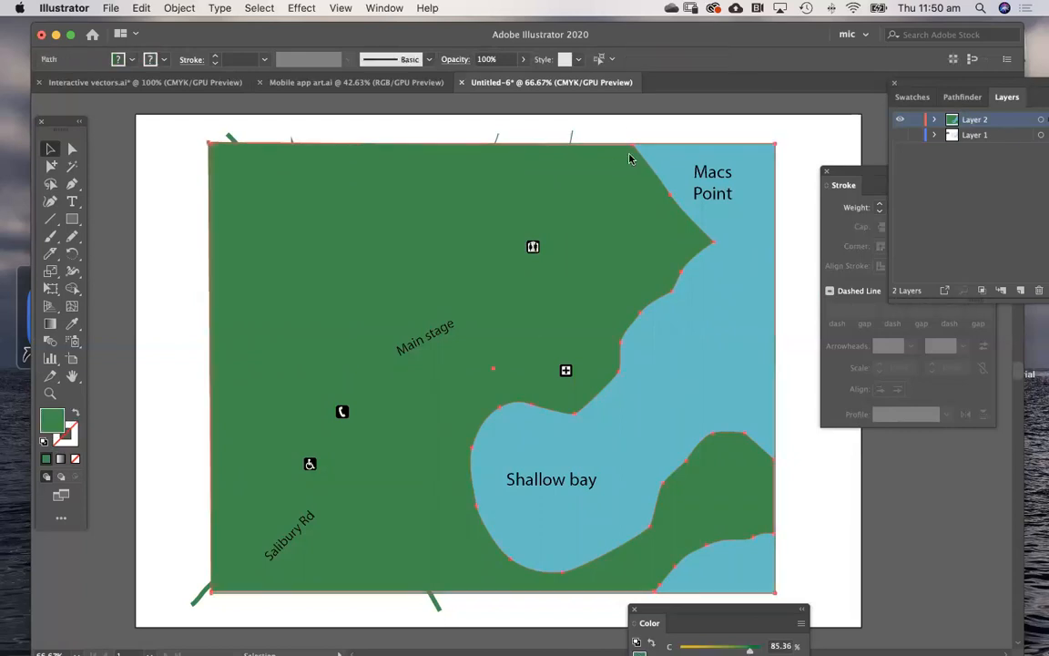
{"action": "right_click", "coordinate": [629, 159]}
{"action": "mouse_move", "coordinate": [674, 378]}
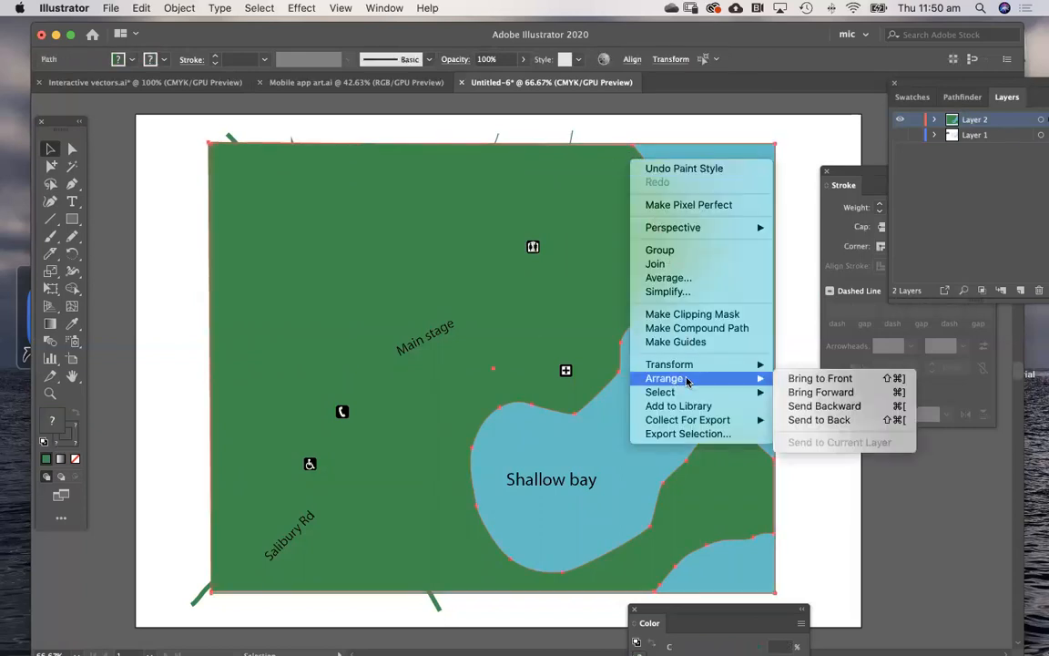
{"action": "left_click", "coordinate": [831, 421]}
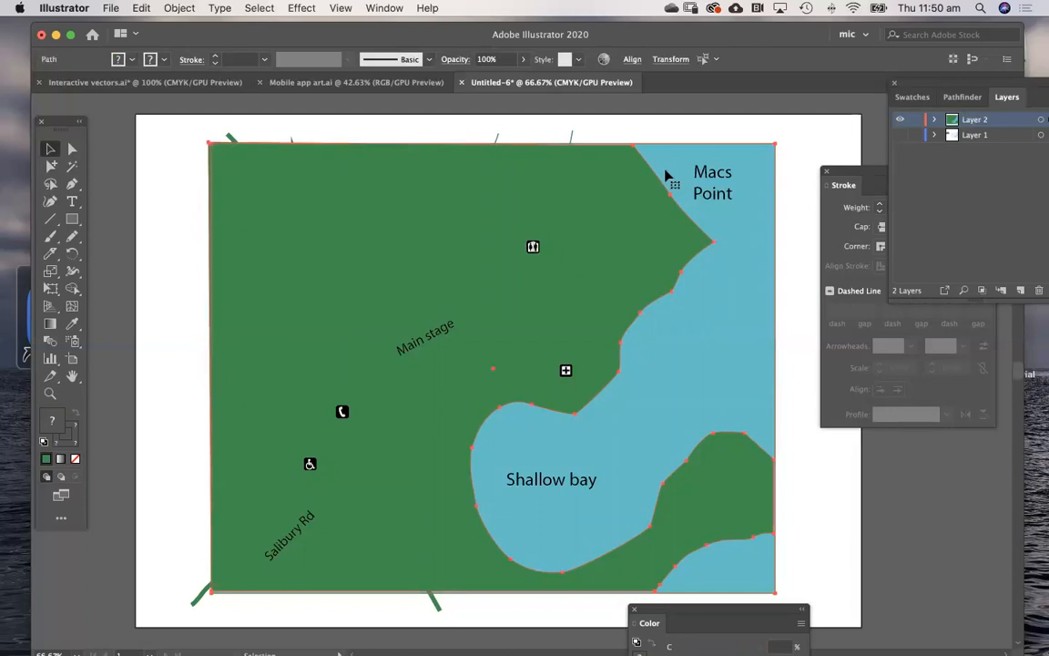
{"action": "right_click", "coordinate": [645, 193]}
{"action": "mouse_move", "coordinate": [707, 413]}
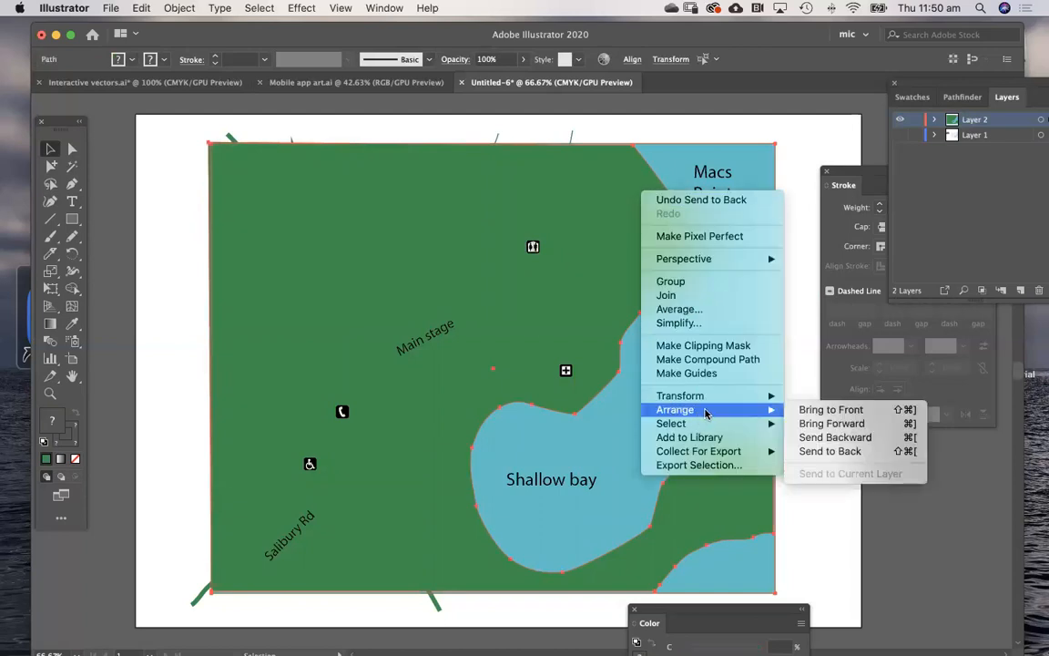
{"action": "left_click", "coordinate": [824, 451]}
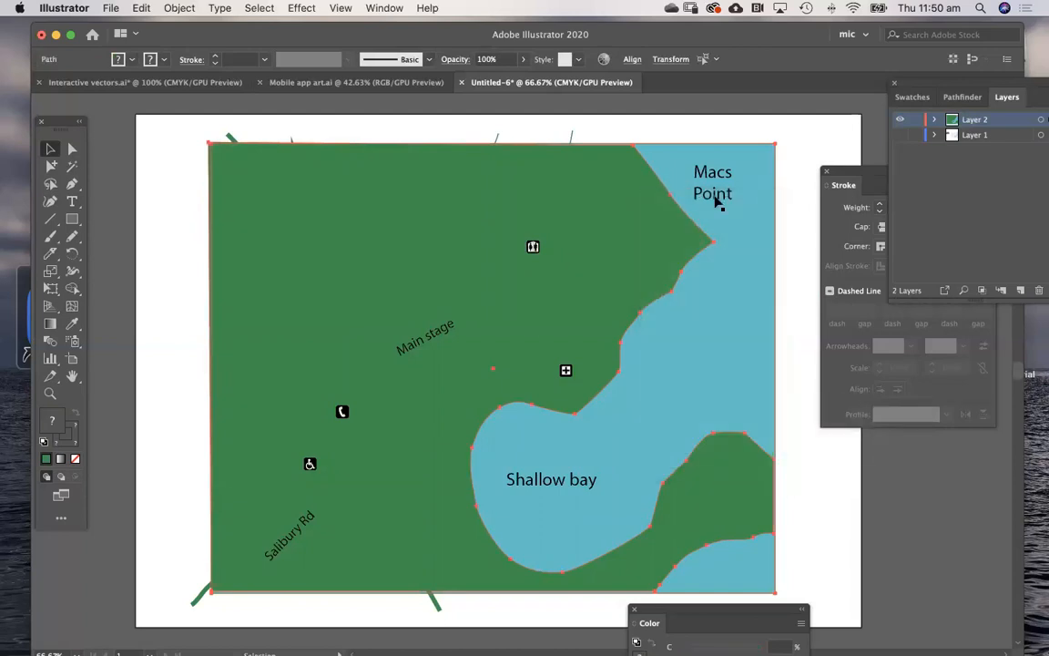
Step: Examine the roads and buildings hidden beneath the land in outline view and by briefly moving the land shape aside
{"action": "left_click", "coordinate": [626, 134]}
{"action": "key", "text": "super+y"}
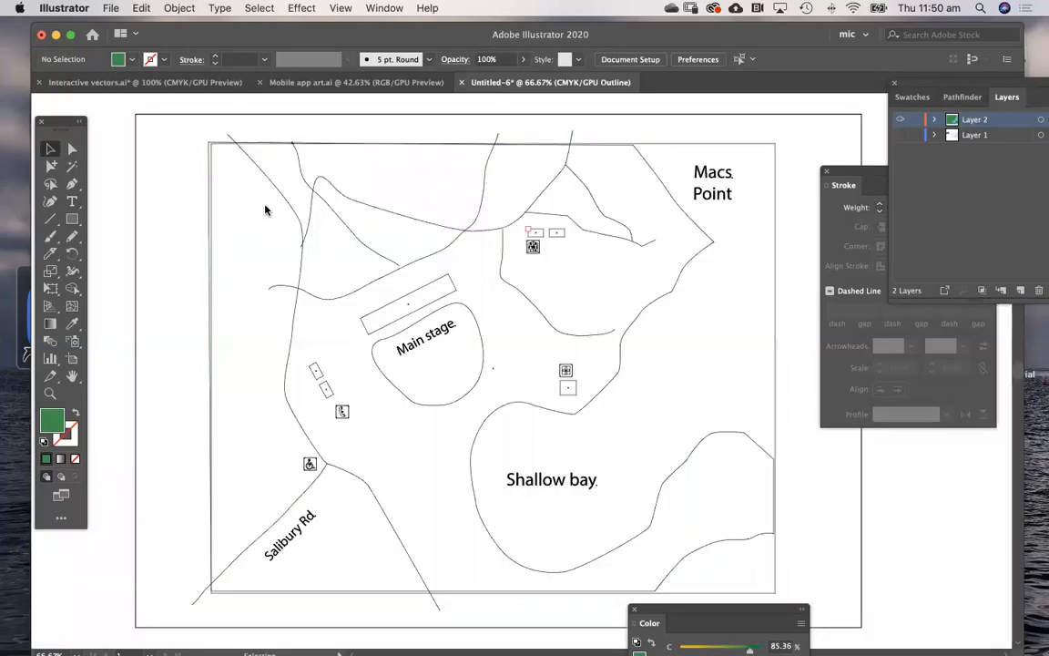
{"action": "key", "text": "super+y"}
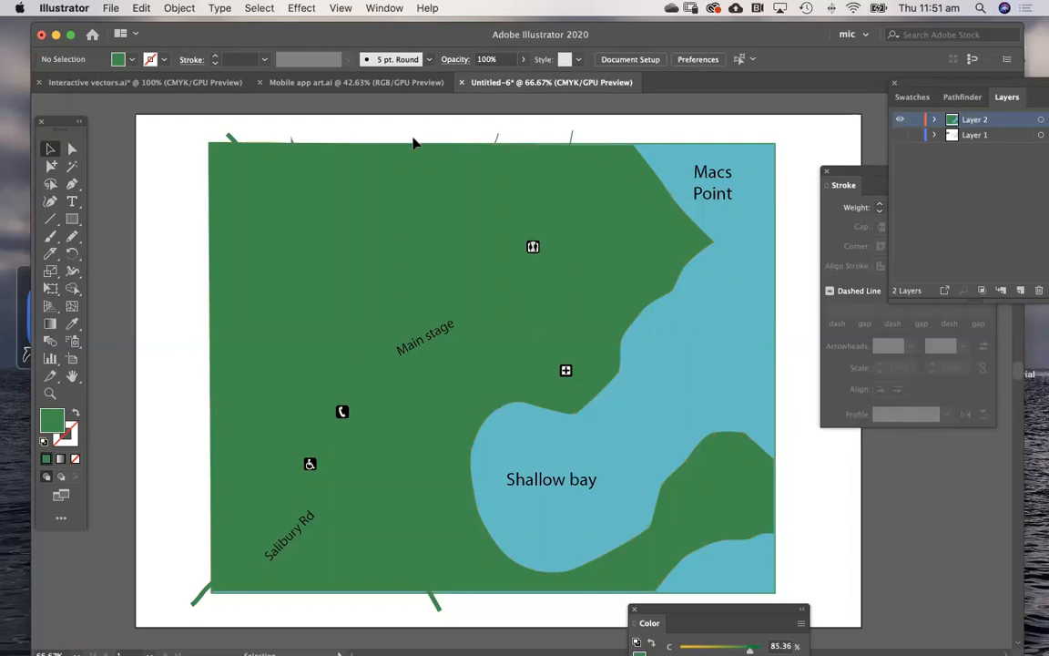
{"action": "left_click_drag", "start_coordinate": [401, 162], "coordinate": [400, 463]}
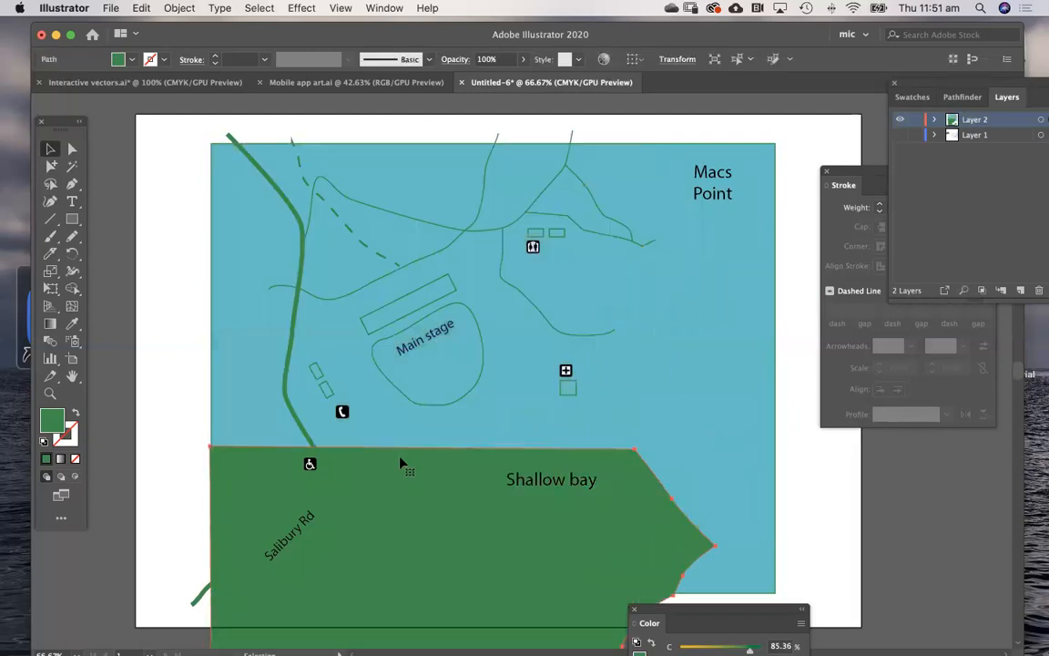
{"action": "key", "text": "super+z"}
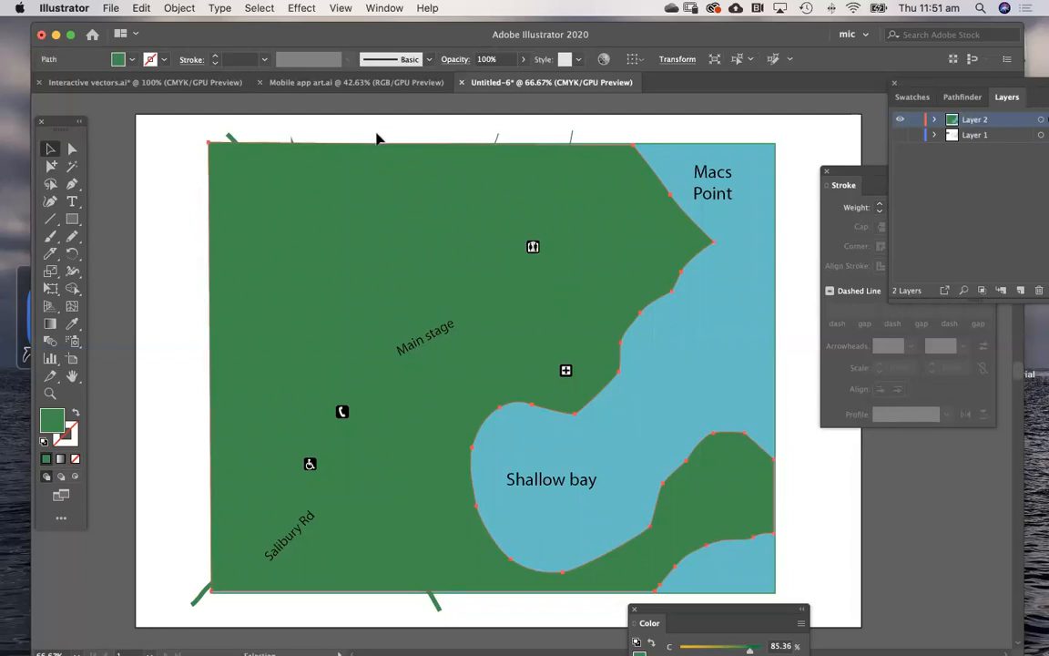
Step: Cut the land shape and the water rectangle, and create a new layer named "land"
{"action": "left_click_drag", "start_coordinate": [627, 134], "coordinate": [656, 159]}
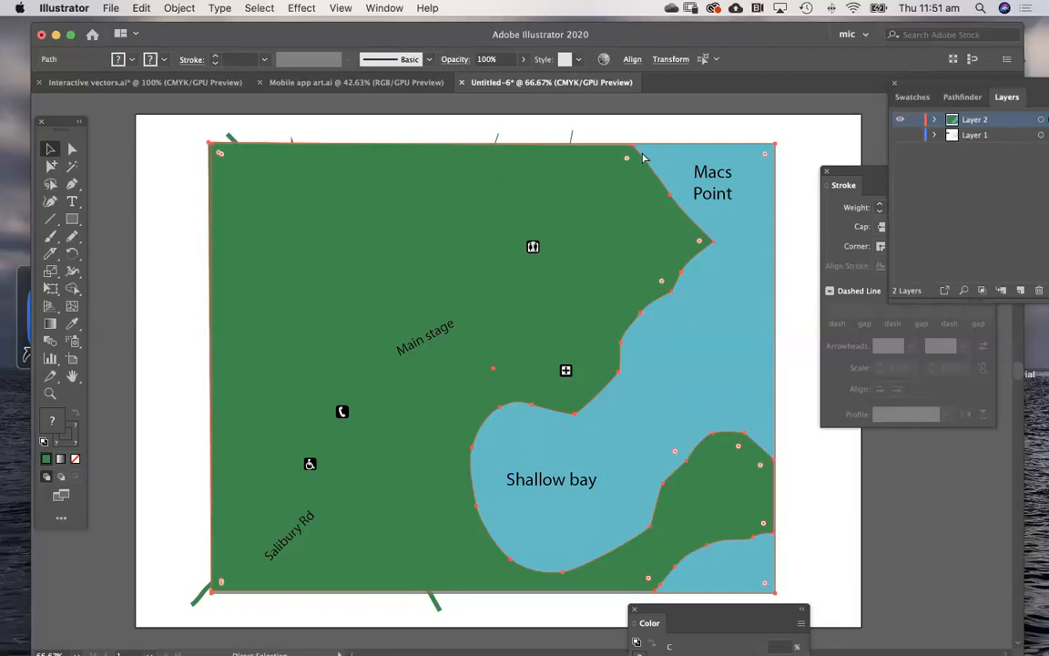
{"action": "key", "text": "Delete"}
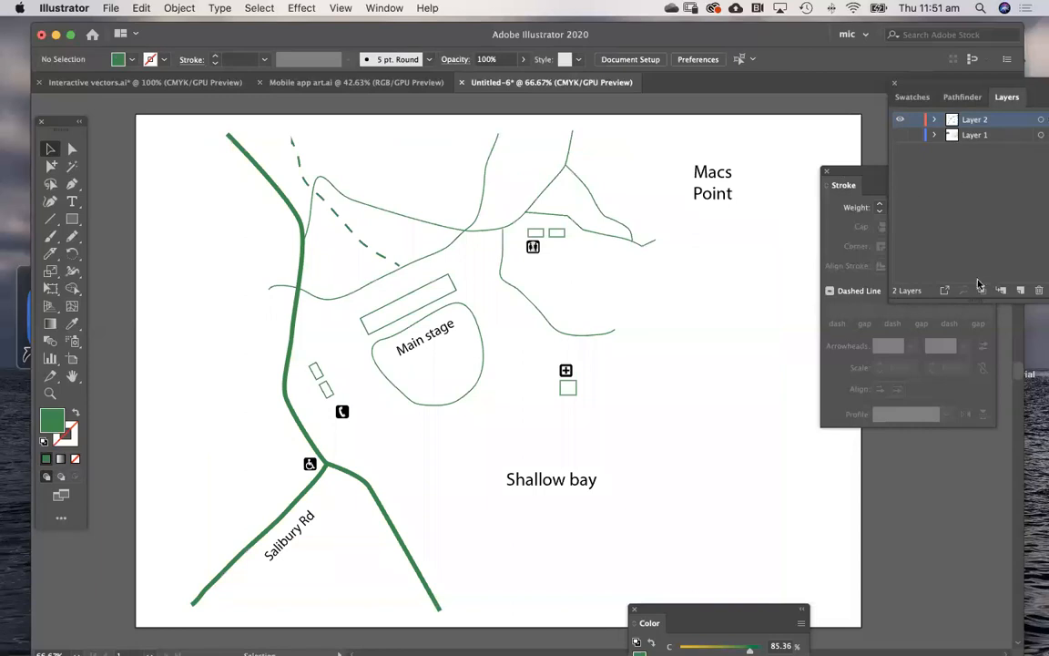
{"action": "left_click", "coordinate": [1017, 291]}
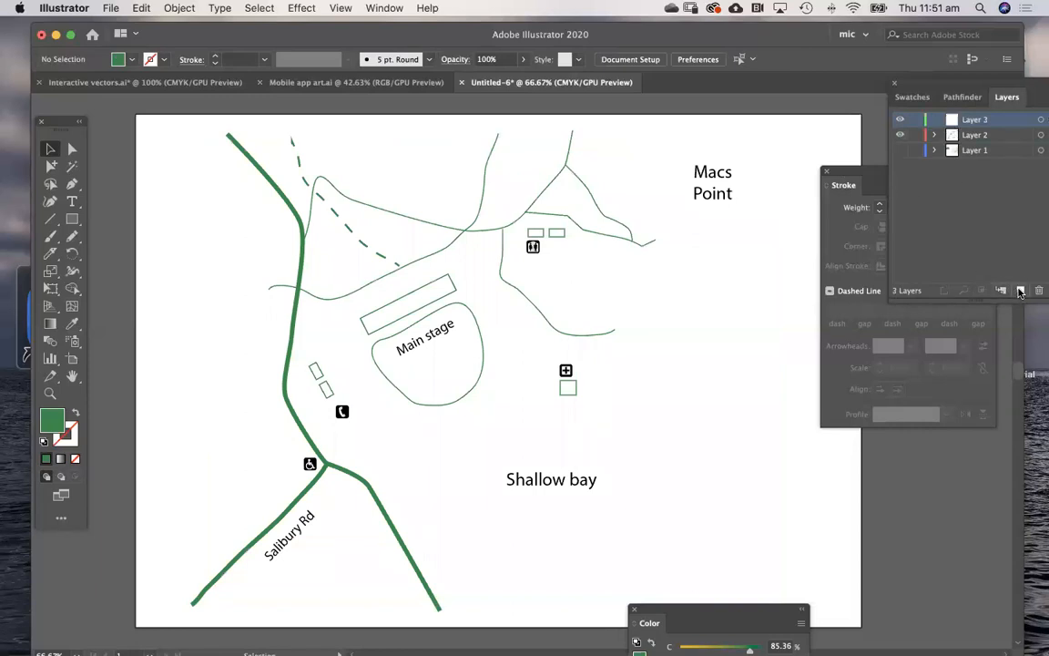
{"action": "double_click", "coordinate": [971, 122]}
{"action": "type", "text": "land"}
{"action": "key", "text": "Return"}
Step: Paste the cut land and water shapes in place on the land layer, and put that layer hidden beneath Layer 2
{"action": "left_click", "coordinate": [141, 8]}
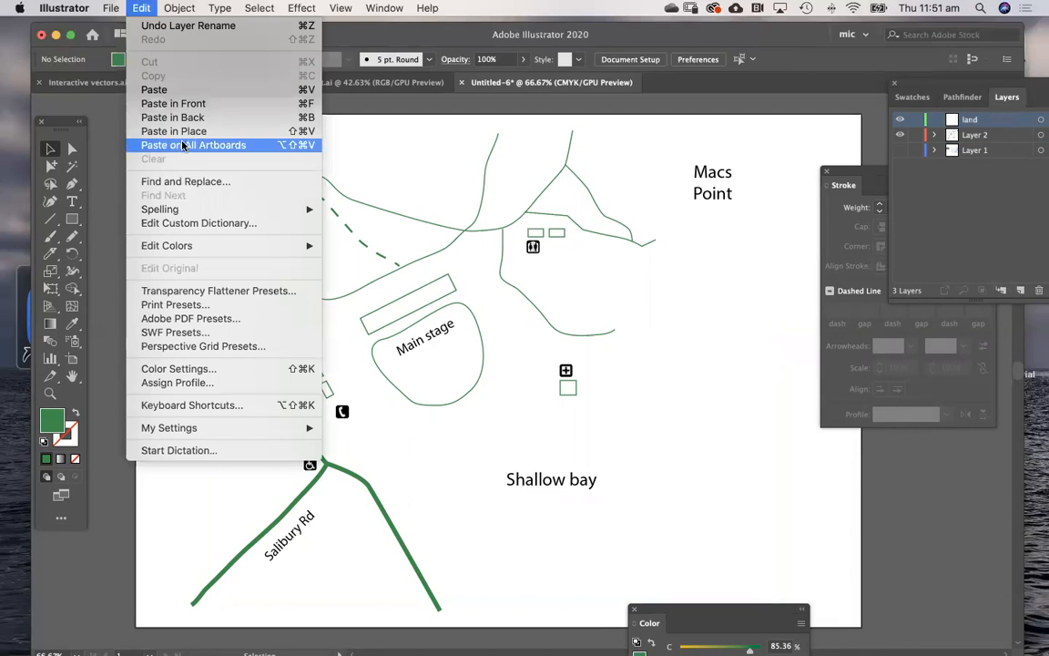
{"action": "left_click", "coordinate": [182, 134]}
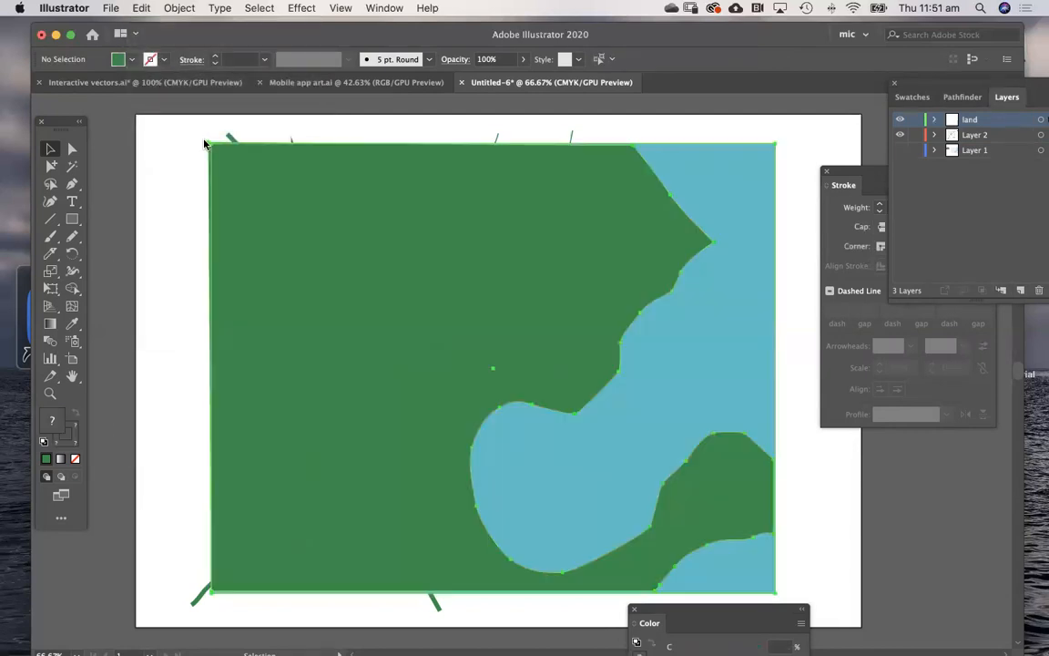
{"action": "left_click_drag", "start_coordinate": [975, 125], "coordinate": [952, 146]}
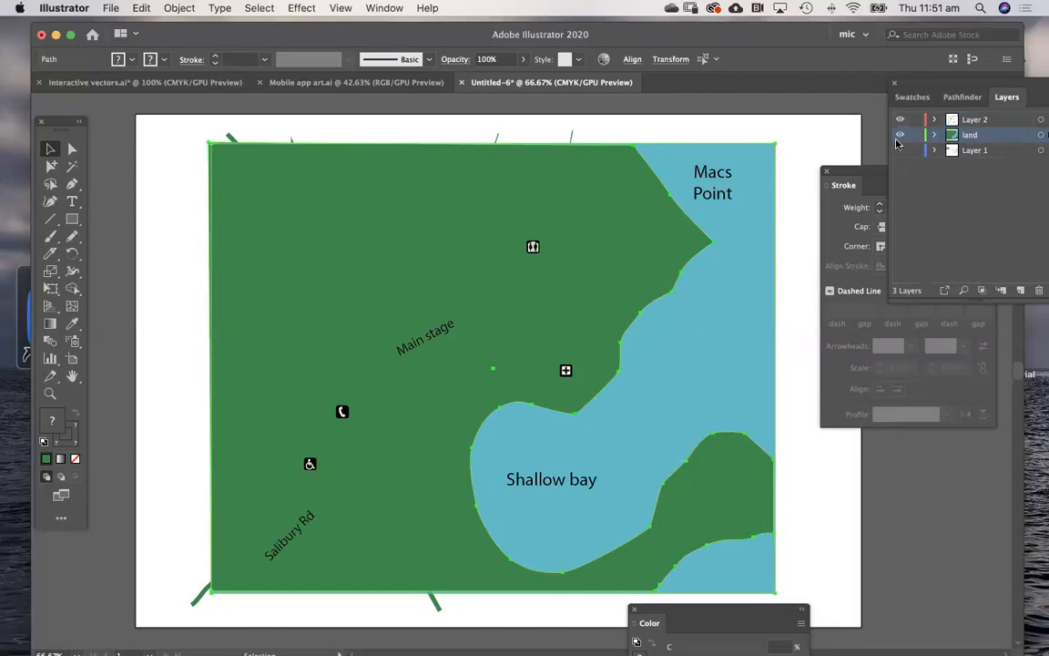
{"action": "left_click", "coordinate": [899, 136]}
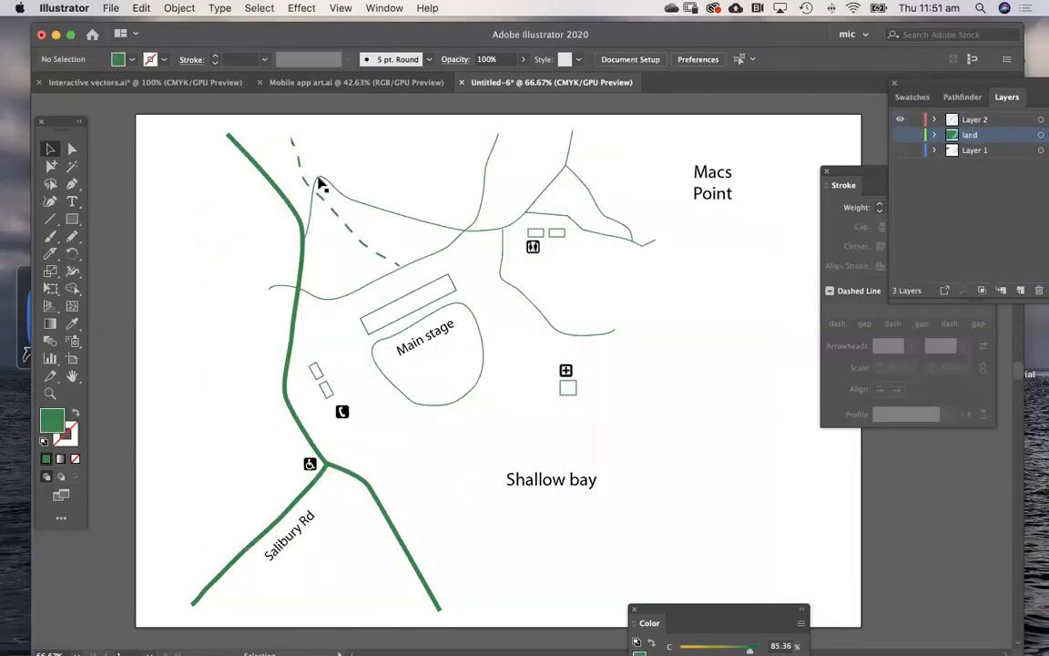
Step: Change the stroke colour of all the road and path lines to a pale green
{"action": "left_click_drag", "start_coordinate": [243, 194], "coordinate": [592, 241]}
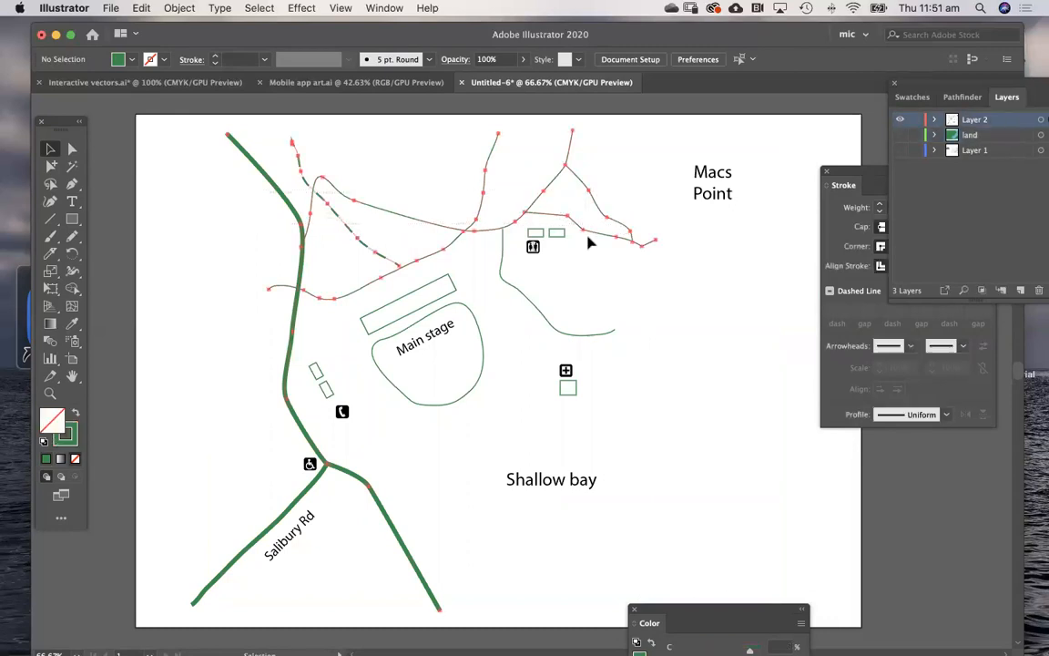
{"action": "double_click", "coordinate": [70, 434]}
{"action": "left_click_drag", "start_coordinate": [224, 305], "coordinate": [183, 308]}
{"action": "left_click", "coordinate": [492, 297]}
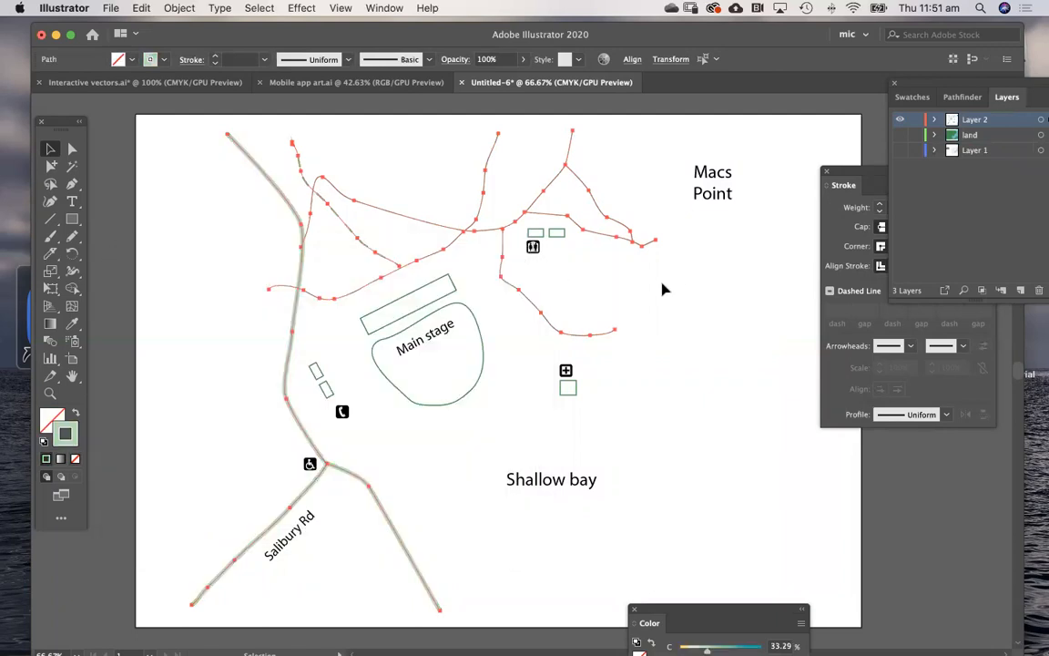
{"action": "left_click", "coordinate": [664, 287]}
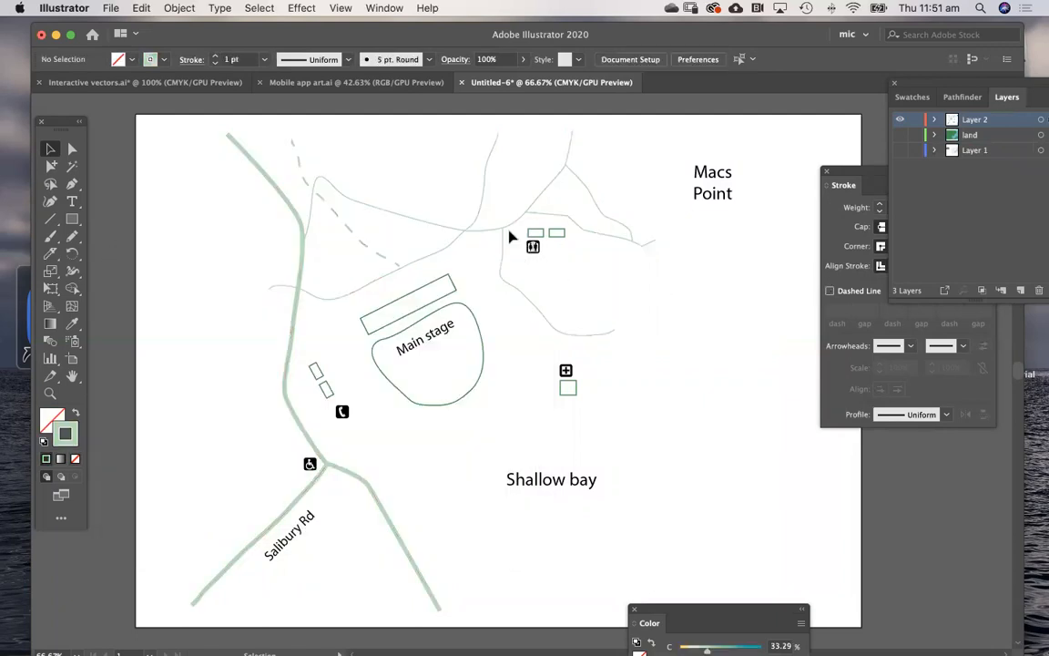
Step: Swap the fill and stroke of the long building and the rounded Main stage area so both are solid green
{"action": "left_click", "coordinate": [375, 364]}
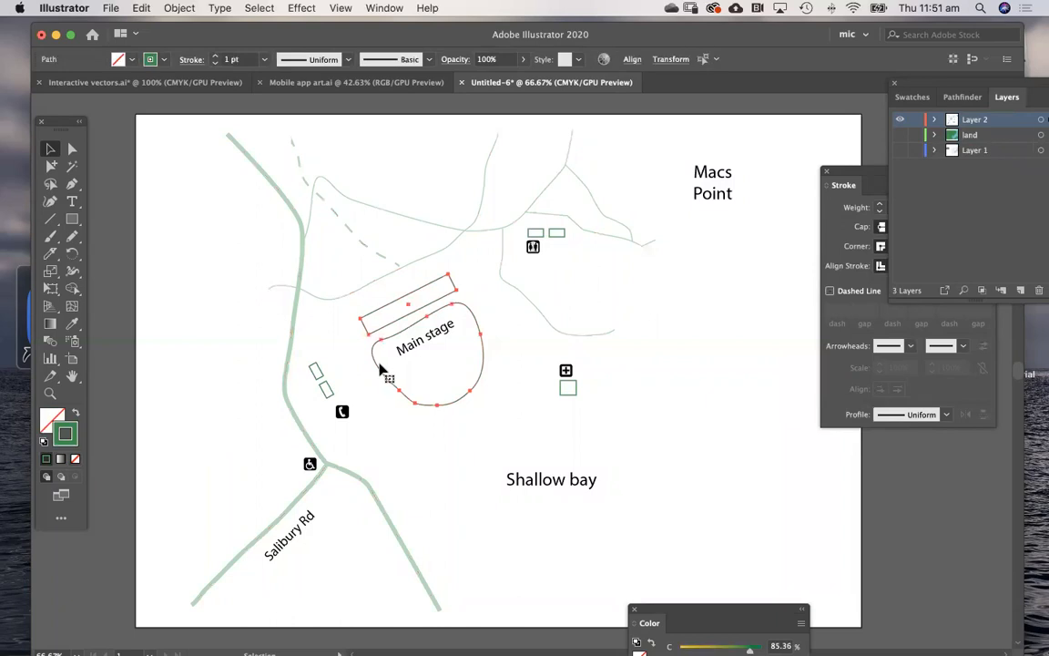
{"action": "left_click", "coordinate": [76, 412]}
{"action": "left_click", "coordinate": [352, 309]}
Step: Fill the long building above the Main stage area with white sampled from the blank artboard
{"action": "left_click", "coordinate": [402, 317]}
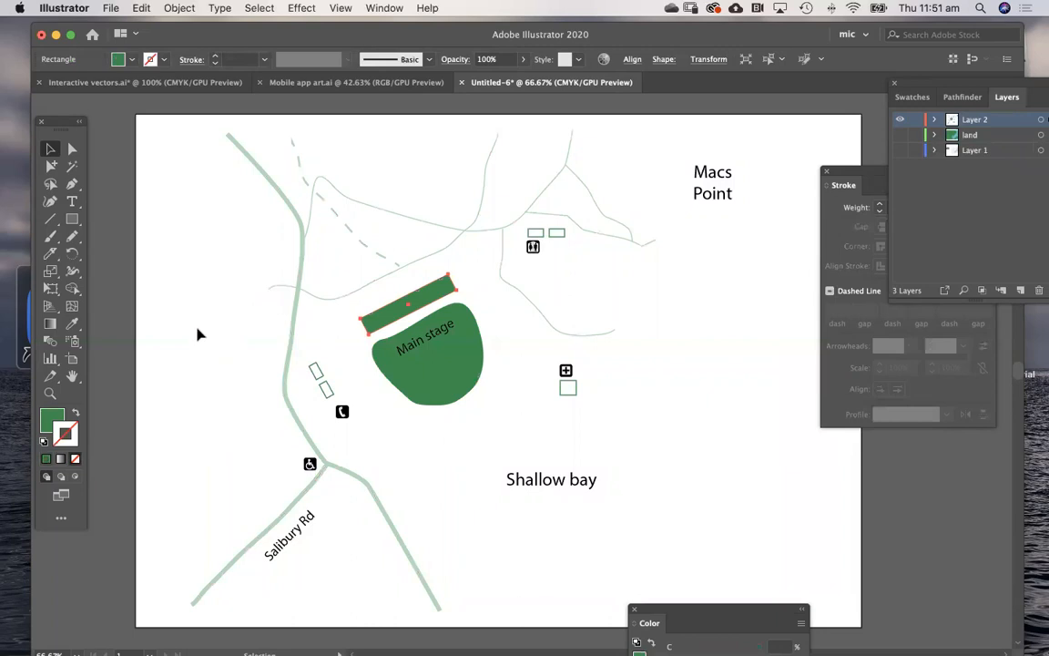
{"action": "key", "text": "i"}
{"action": "left_click", "coordinate": [198, 315]}
Step: Change the fill of the rounded Main stage area to a lighter green
{"action": "left_click", "coordinate": [409, 372], "text": "super"}
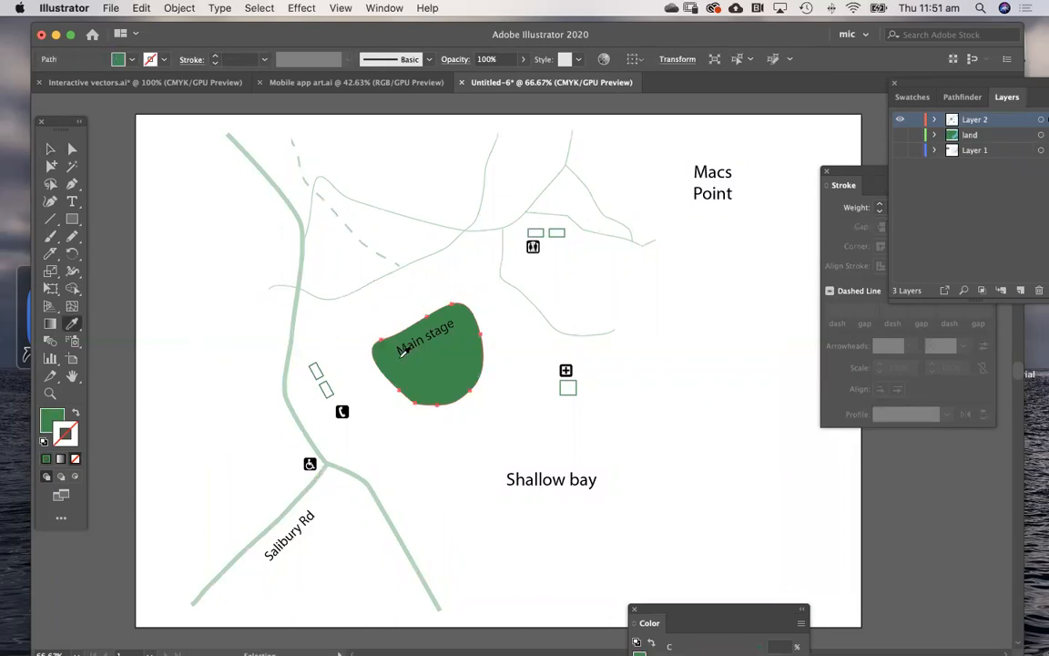
{"action": "double_click", "coordinate": [52, 417]}
{"action": "mouse_move", "coordinate": [288, 370]}
{"action": "left_mouse_down"}
{"action": "mouse_move", "coordinate": [265, 298]}
{"action": "mouse_move", "coordinate": [255, 307]}
{"action": "left_mouse_up"}
{"action": "left_click", "coordinate": [452, 300]}
{"action": "left_click", "coordinate": [583, 305], "text": "super"}
Step: Change the stroke colour of all the road and path lines to a pale yellow, and show the land layer again
{"action": "left_click", "coordinate": [556, 235]}
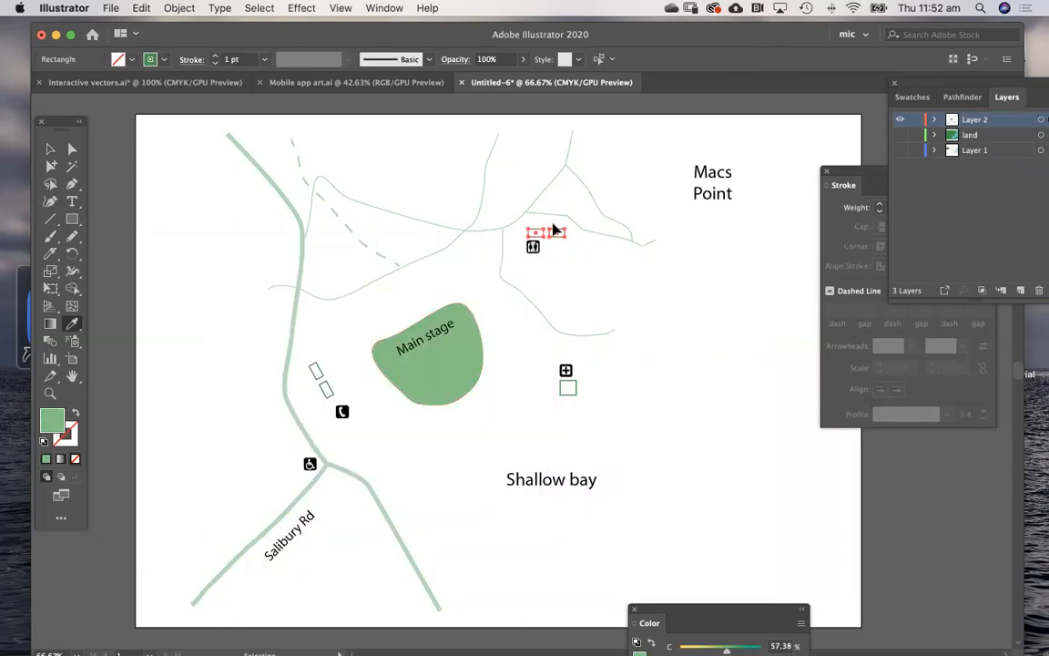
{"action": "left_click_drag", "start_coordinate": [240, 188], "coordinate": [510, 253]}
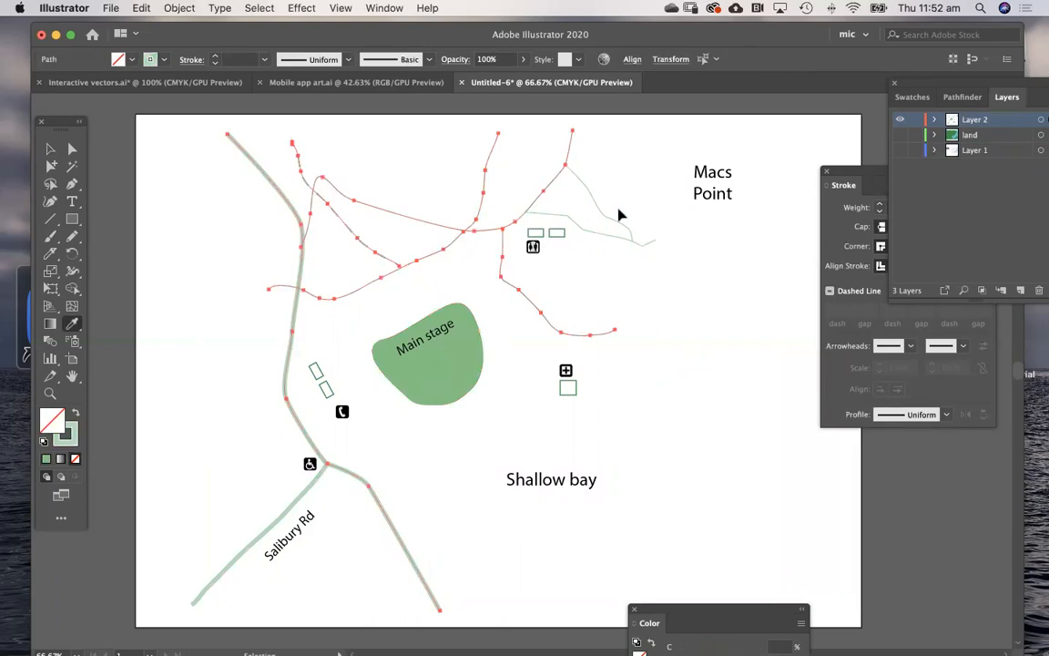
{"action": "left_click", "coordinate": [237, 558], "text": "shift"}
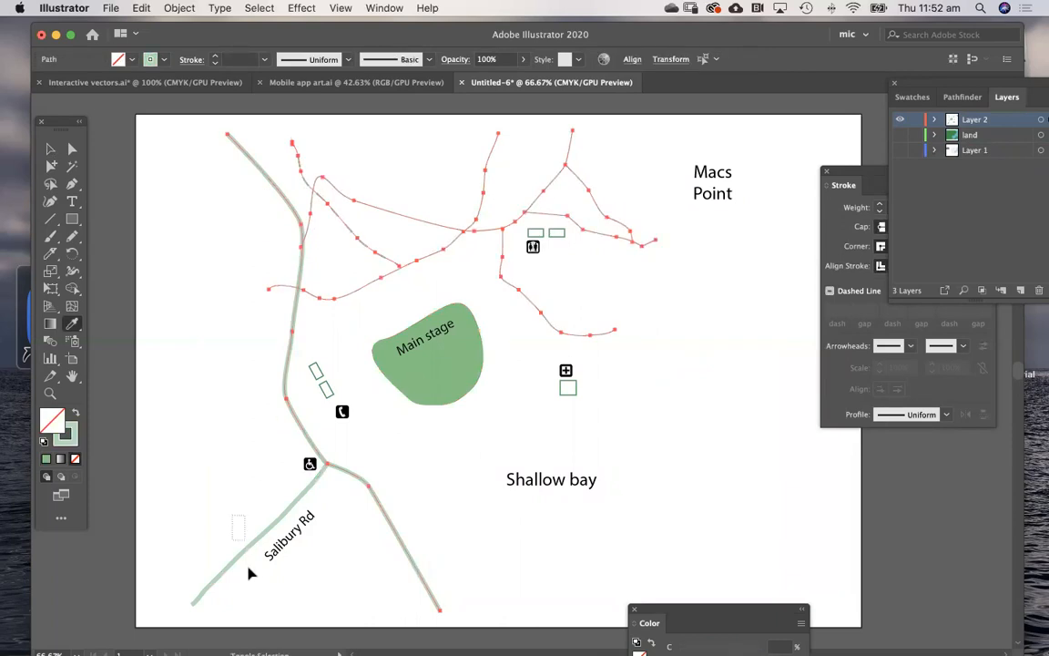
{"action": "left_click", "coordinate": [73, 441]}
{"action": "double_click", "coordinate": [72, 441]}
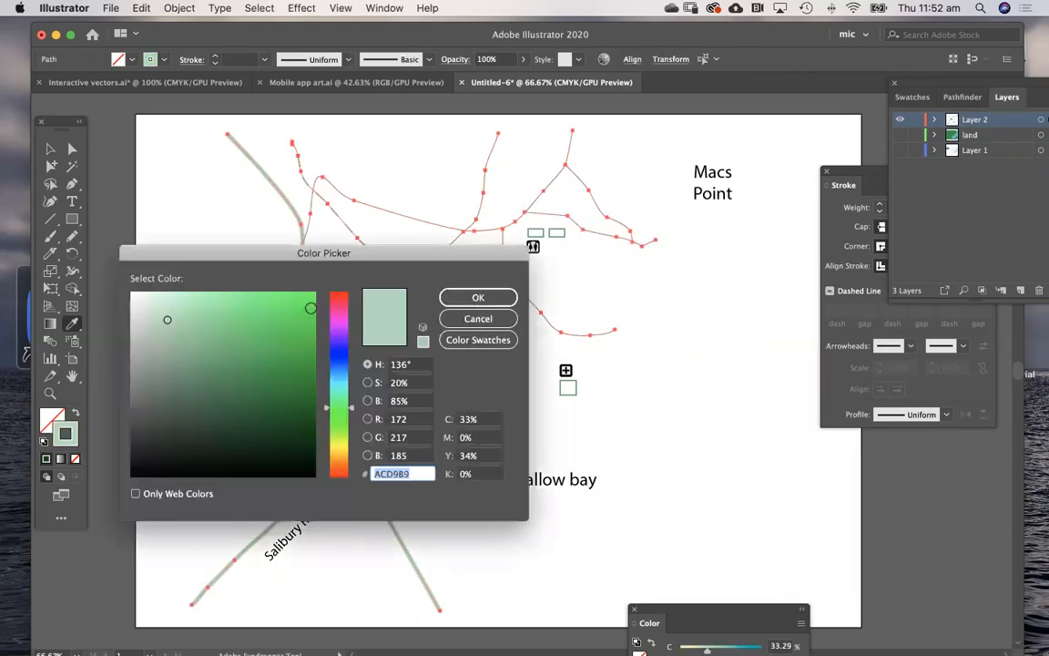
{"action": "left_click_drag", "start_coordinate": [339, 425], "coordinate": [332, 439]}
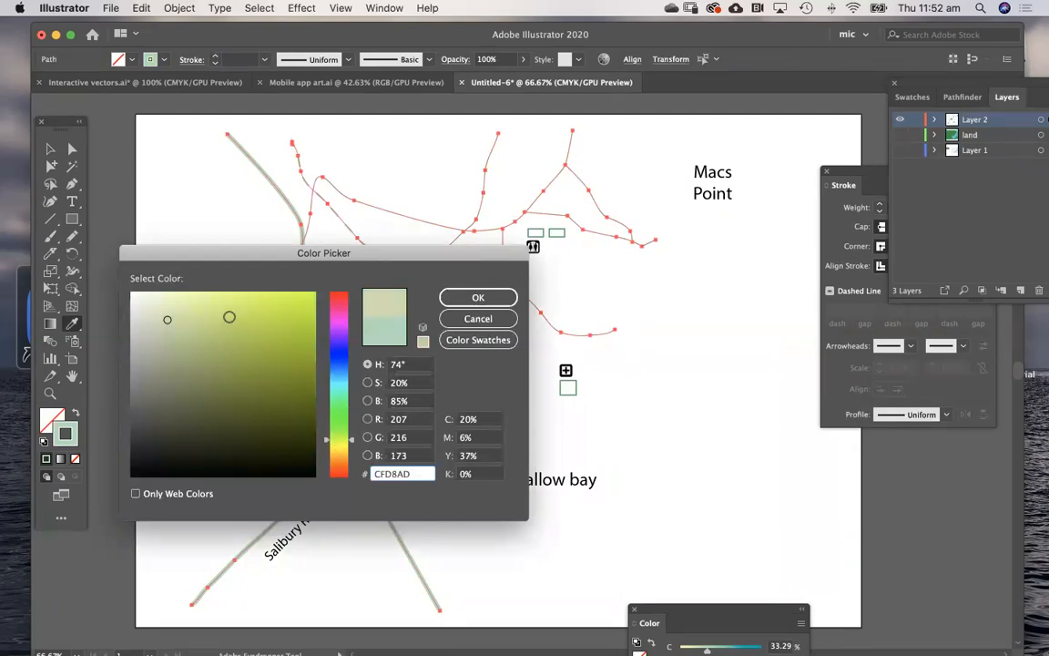
{"action": "left_click", "coordinate": [213, 299]}
{"action": "left_click", "coordinate": [477, 298]}
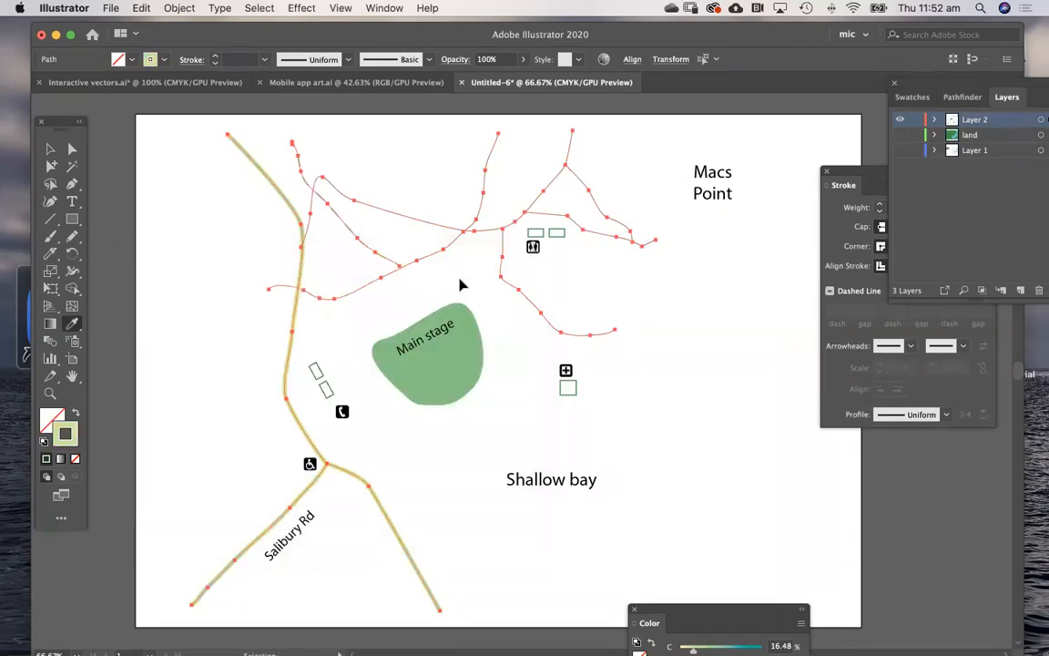
{"action": "left_click", "coordinate": [461, 283]}
{"action": "left_click", "coordinate": [901, 135]}
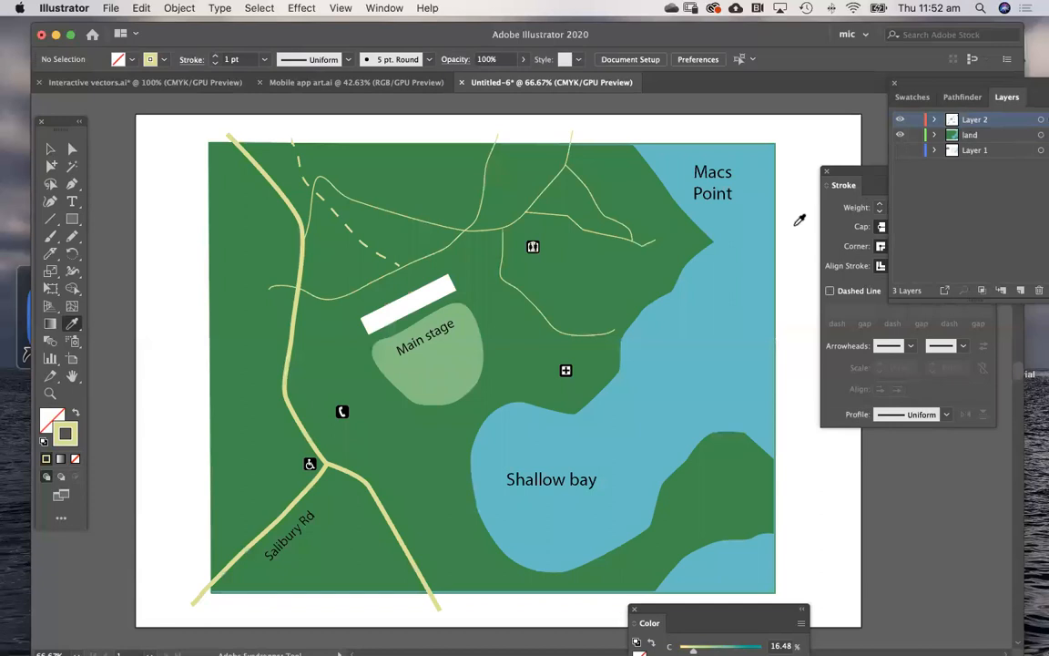
Step: Give the four small building rectangles near the toilets and phone symbols the default white fill and black stroke, finding them in outline view
{"action": "left_click", "coordinate": [52, 148]}
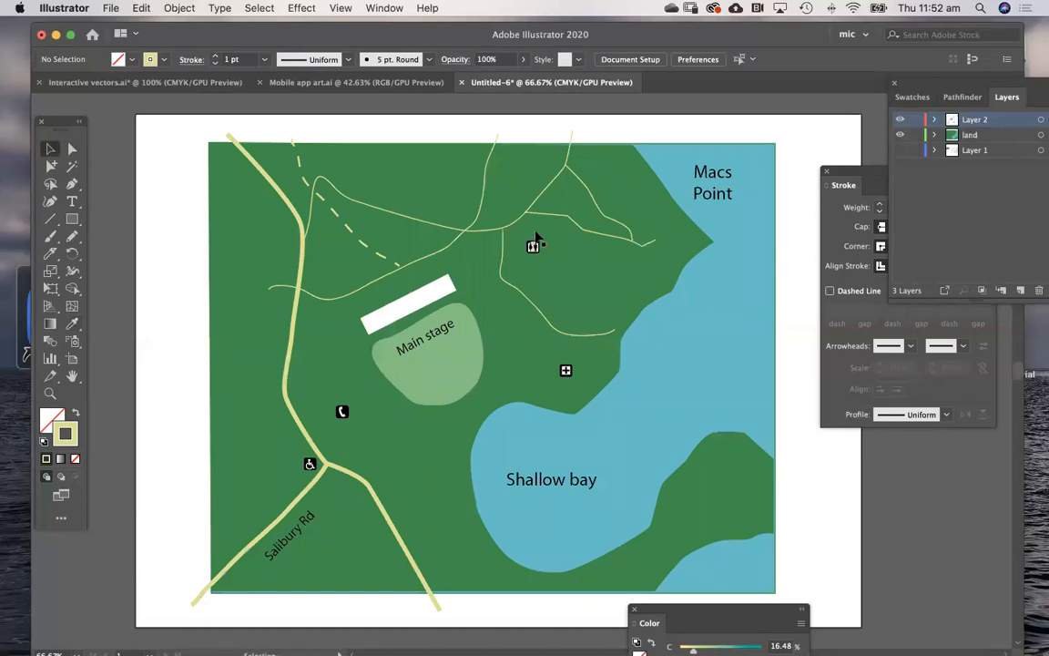
{"action": "key", "text": "super+y"}
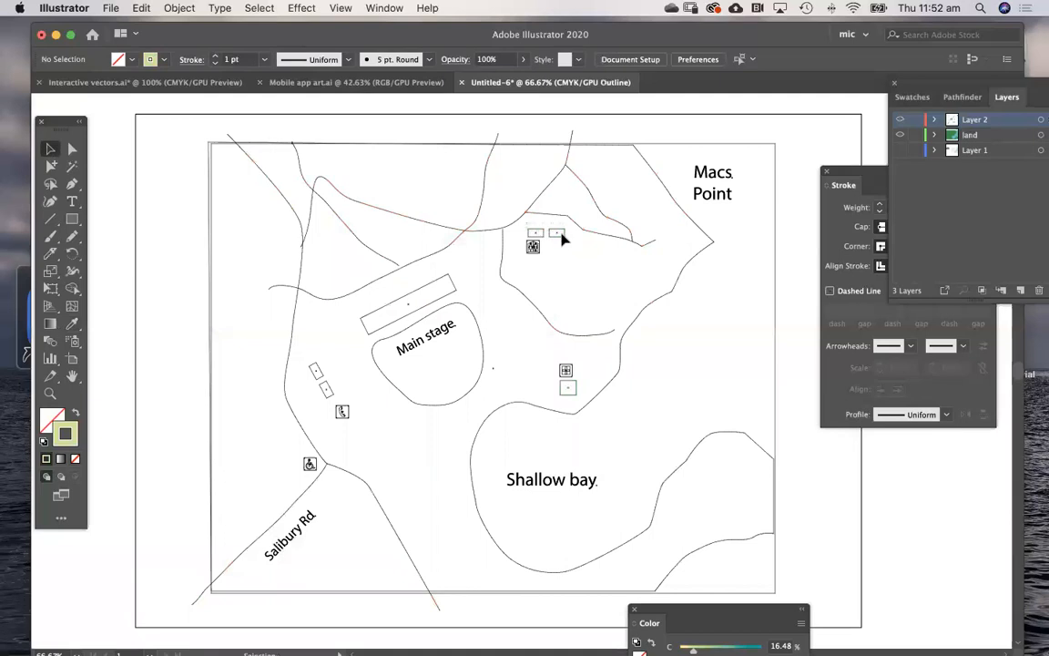
{"action": "left_click", "coordinate": [562, 235]}
{"action": "left_click", "coordinate": [330, 391], "text": "shift"}
{"action": "key", "text": "super+y"}
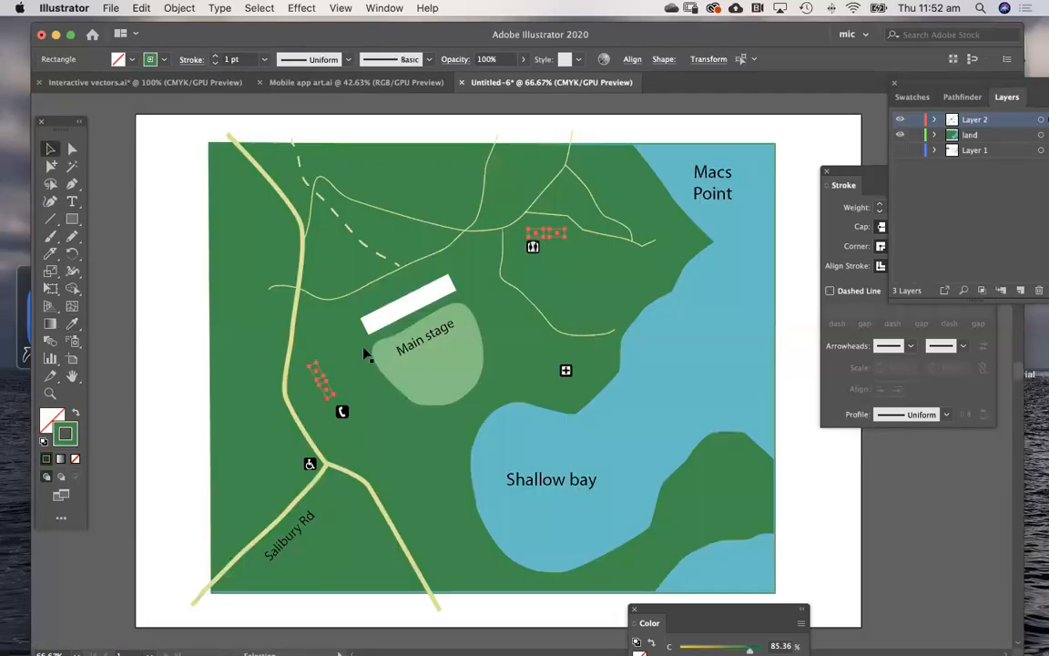
{"action": "key", "text": "d"}
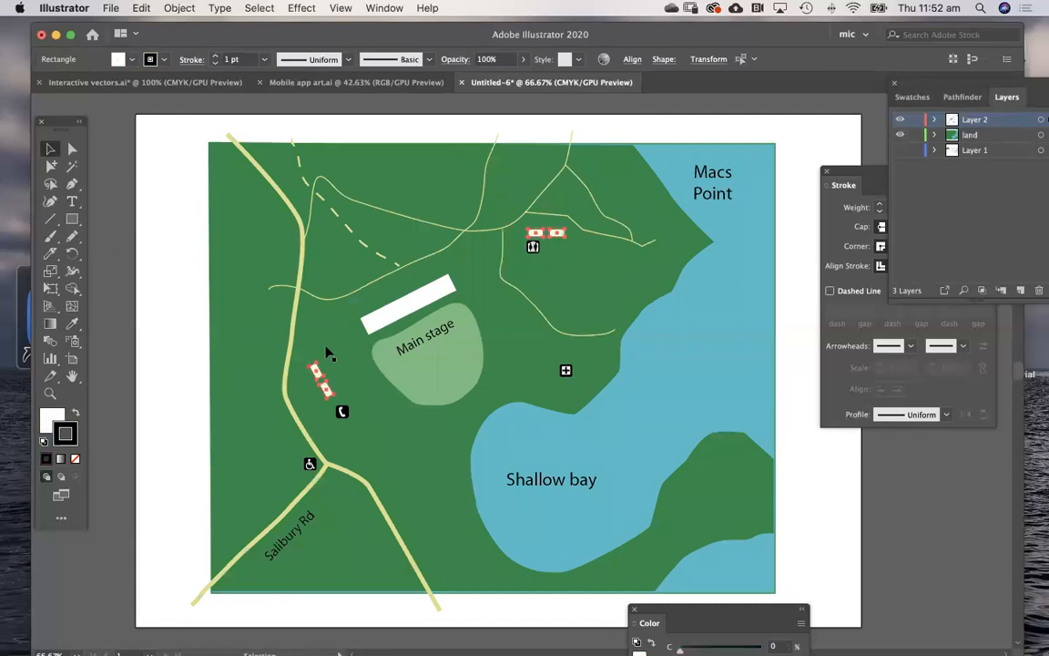
{"action": "left_click", "coordinate": [164, 311]}
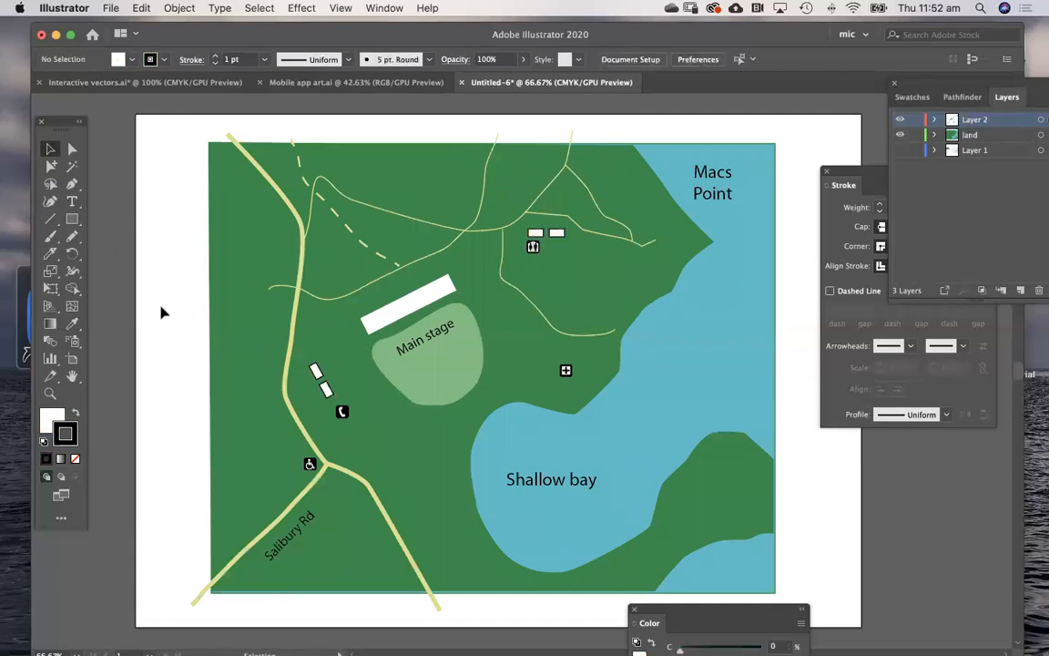
Step: Examine the coloured map up close and as a whole to check the buildings, roads and labels
{"action": "left_click", "coordinate": [459, 348], "text": "super"}
{"action": "left_click_drag", "start_coordinate": [498, 344], "coordinate": [405, 295]}
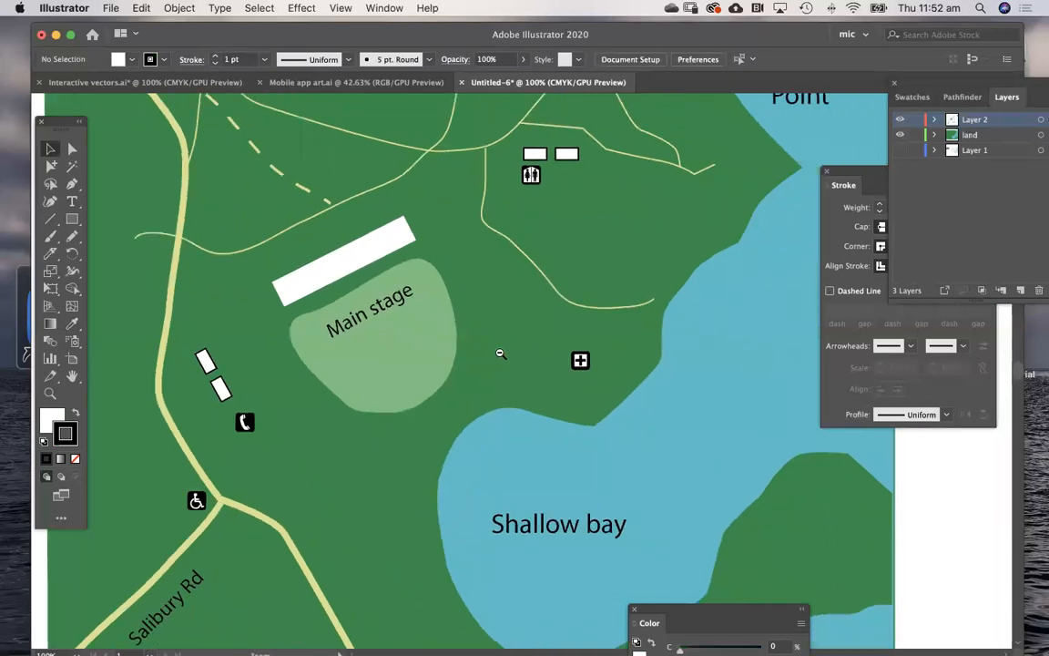
{"action": "left_click", "coordinate": [501, 353], "text": "super"}
{"action": "left_click_drag", "start_coordinate": [499, 338], "coordinate": [478, 348]}
{"action": "left_click", "coordinate": [503, 342], "text": "alt+super"}
{"action": "left_click", "coordinate": [507, 342], "text": "alt+super"}
{"action": "left_click", "coordinate": [520, 332], "text": "alt+super"}
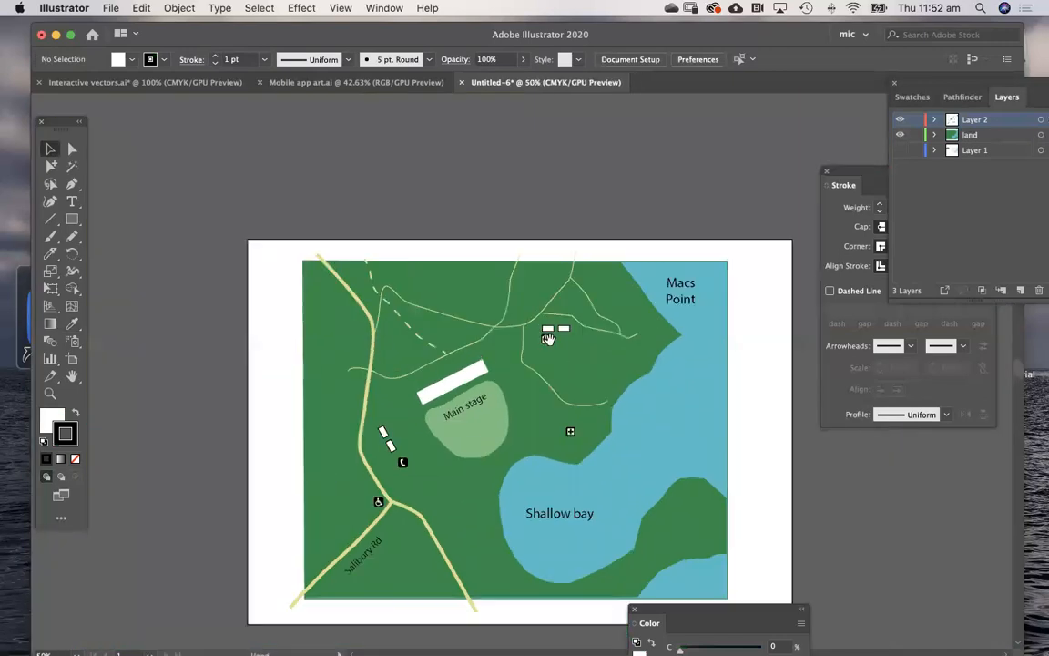
{"action": "left_click_drag", "start_coordinate": [546, 339], "coordinate": [458, 315]}
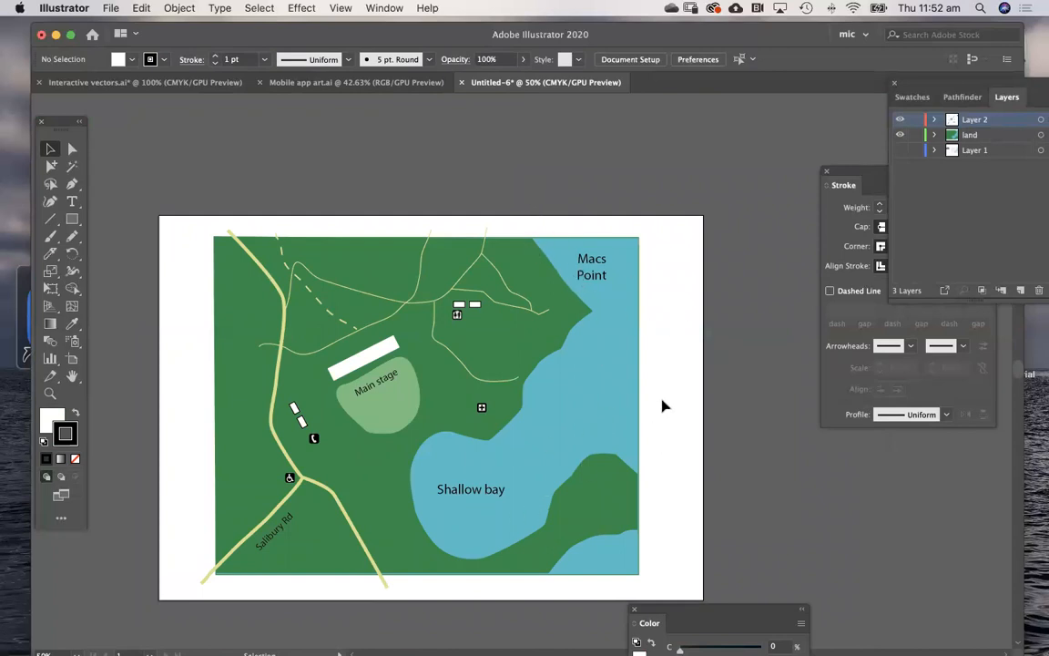
Step: Hide Layer 2 and draw a closed freehand shape with the Pencil tool extending slightly past the Macs Point coastline
{"action": "left_click", "coordinate": [901, 121]}
{"action": "mouse_move", "coordinate": [480, 272]}
{"action": "left_mouse_down"}
{"action": "mouse_move", "coordinate": [468, 324]}
{"action": "mouse_move", "coordinate": [481, 277]}
{"action": "left_mouse_up"}
{"action": "left_click", "coordinate": [474, 187]}
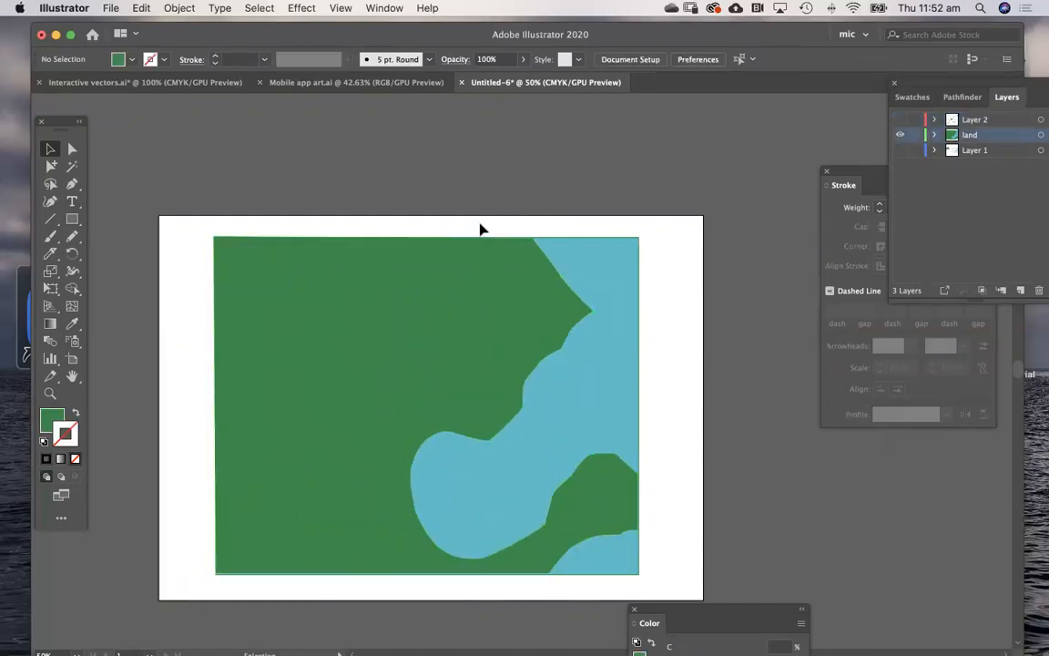
{"action": "left_click", "coordinate": [72, 236]}
{"action": "mouse_move", "coordinate": [564, 248]}
{"action": "left_mouse_down"}
{"action": "mouse_move", "coordinate": [605, 300]}
{"action": "mouse_move", "coordinate": [583, 339]}
{"action": "mouse_move", "coordinate": [544, 364]}
{"action": "mouse_move", "coordinate": [508, 331]}
{"action": "mouse_move", "coordinate": [512, 252]}
{"action": "mouse_move", "coordinate": [528, 225]}
{"action": "left_mouse_up"}
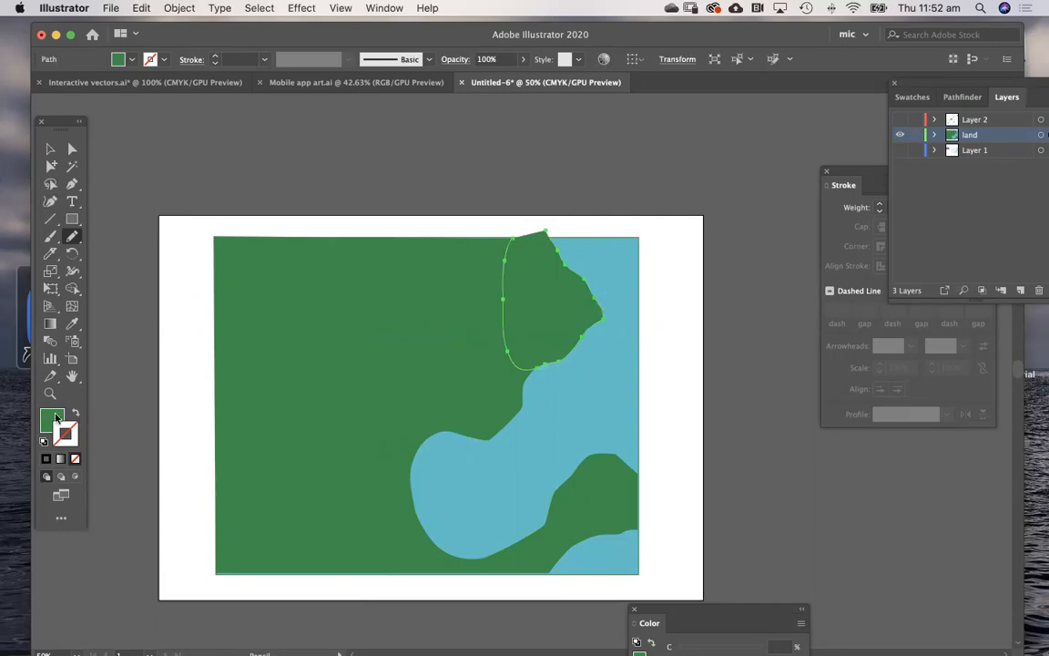
Step: Fill the freehand headland shape with the sand colour E0DAA0 and deselect it
{"action": "double_click", "coordinate": [53, 419]}
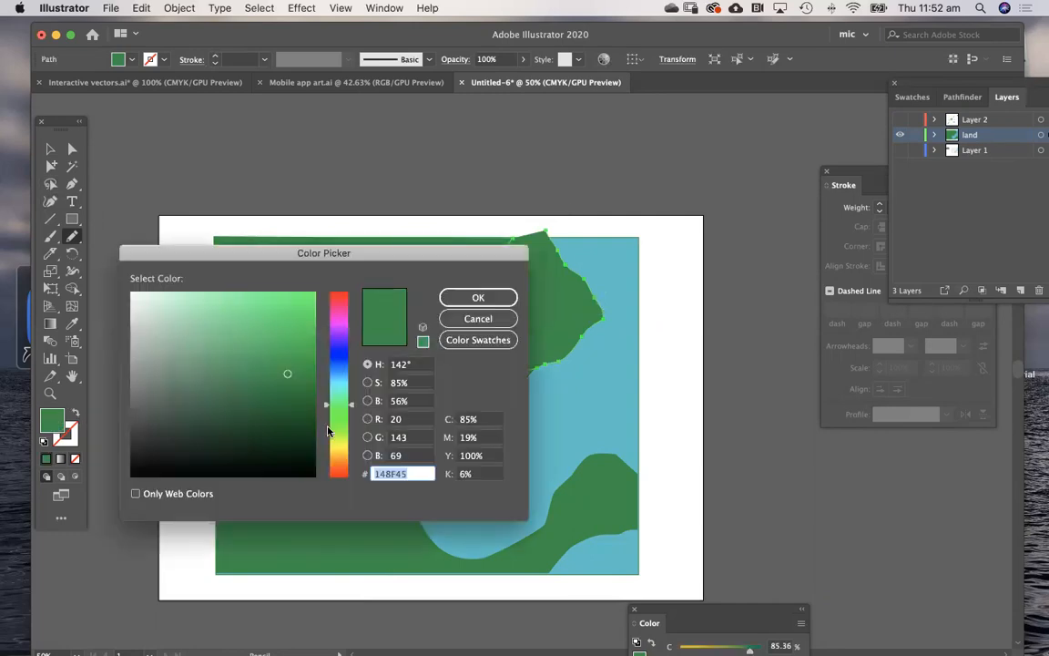
{"action": "left_click_drag", "start_coordinate": [328, 431], "coordinate": [330, 450]}
{"action": "left_click", "coordinate": [184, 313]}
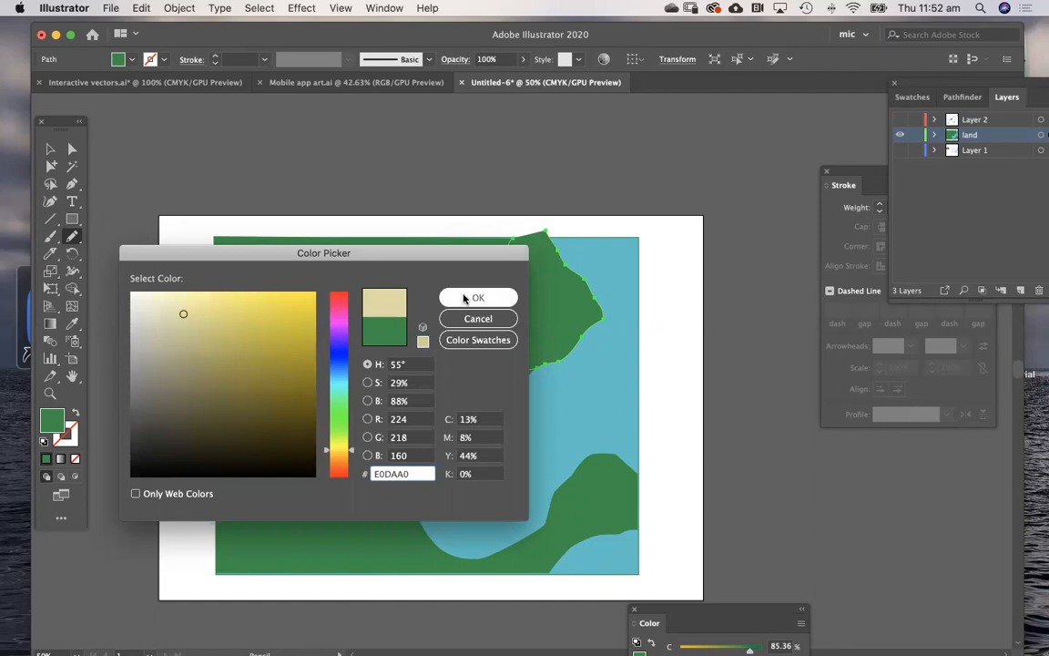
{"action": "left_click", "coordinate": [478, 298]}
{"action": "key", "text": "v"}
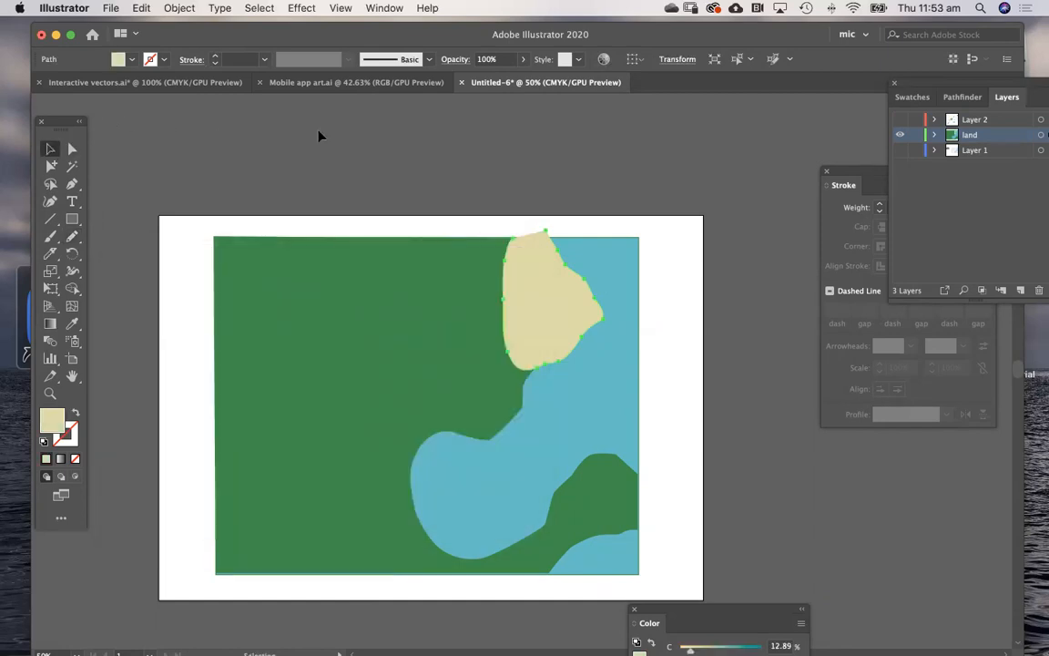
{"action": "left_click", "coordinate": [370, 148]}
{"action": "left_click", "coordinate": [900, 135]}
{"action": "left_click", "coordinate": [900, 135]}
{"action": "left_click_drag", "start_coordinate": [443, 301], "coordinate": [434, 343]}
{"action": "key", "text": "super+z"}
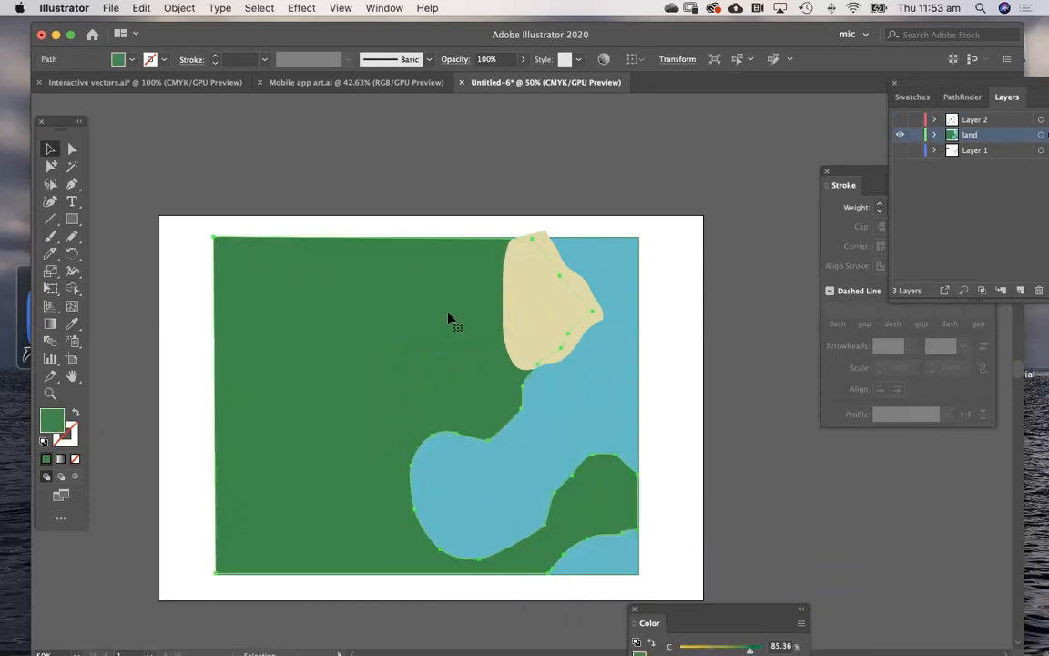
Step: Bring the green land shape to the front so the sand shape shows only as a beach strip around the headland
{"action": "right_click", "coordinate": [450, 319]}
{"action": "mouse_move", "coordinate": [499, 550]}
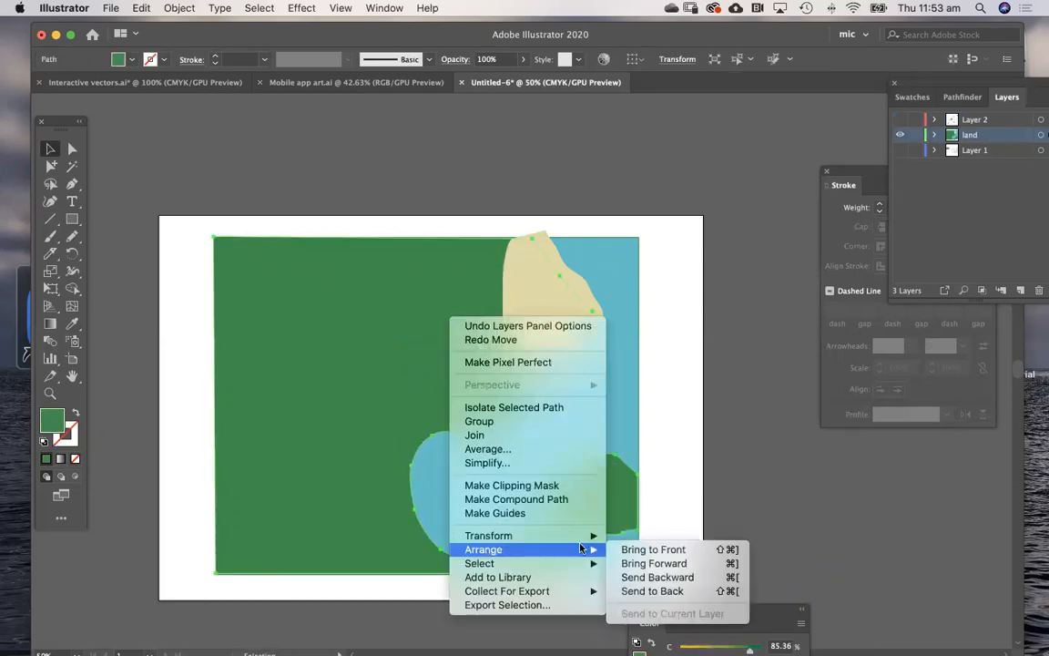
{"action": "left_click", "coordinate": [637, 550]}
{"action": "left_click", "coordinate": [740, 482]}
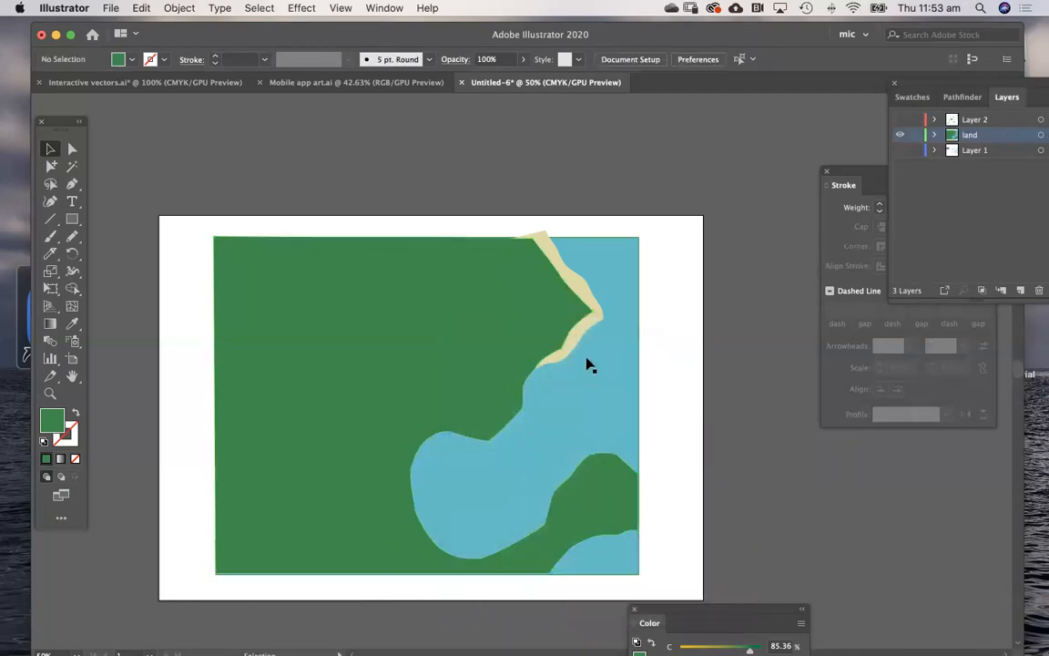
Step: Pick up the sand fill from the headland beach and draw a closed crescent around the inner shore of Shallow Bay with the Pencil tool
{"action": "scroll", "coordinate": [552, 436], "scroll_direction": "down", "scroll_amount": 3}
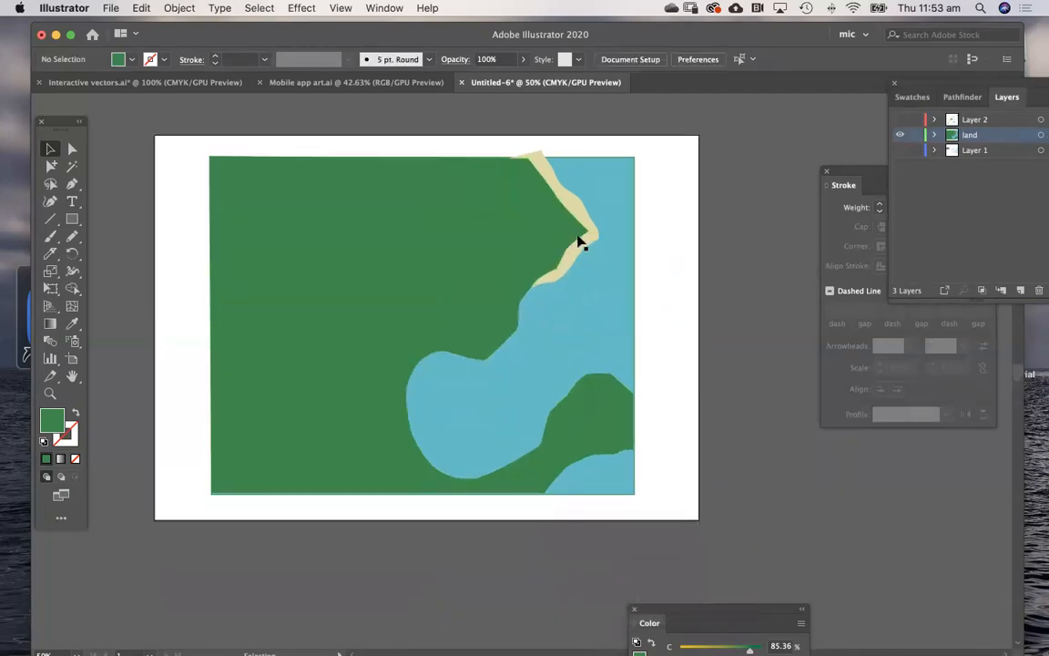
{"action": "left_click", "coordinate": [586, 233]}
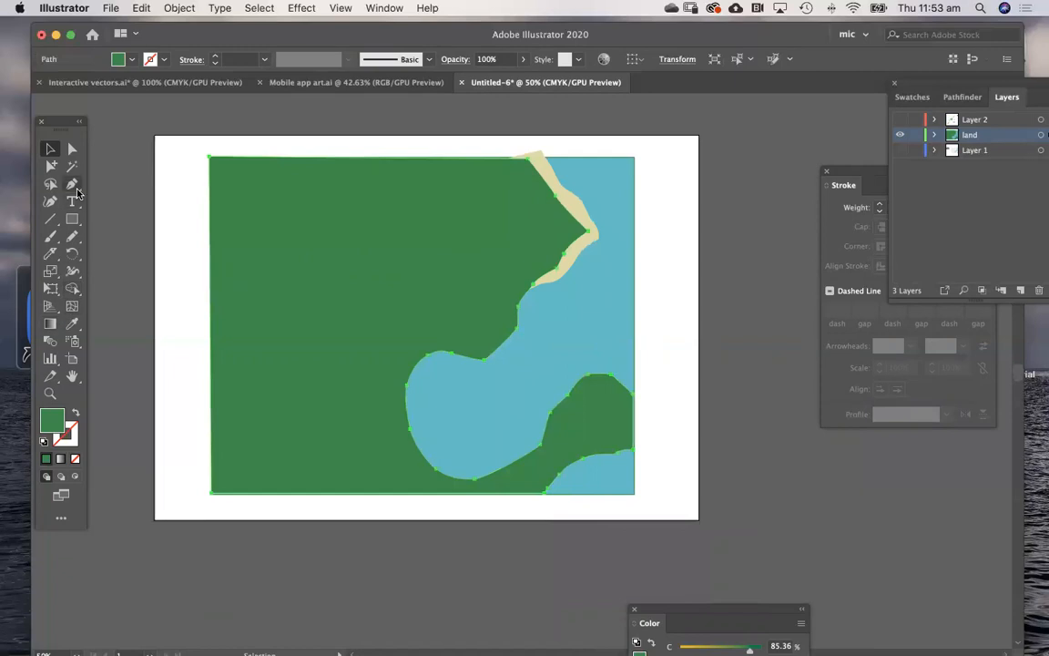
{"action": "left_click", "coordinate": [546, 180]}
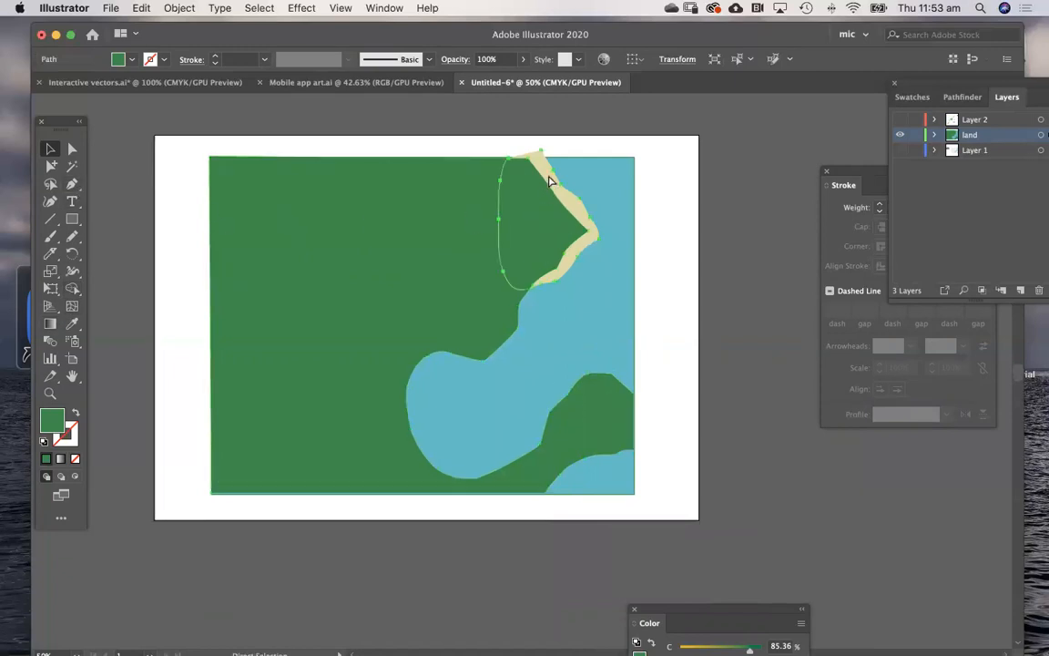
{"action": "left_click", "coordinate": [688, 159]}
{"action": "left_click", "coordinate": [72, 236]}
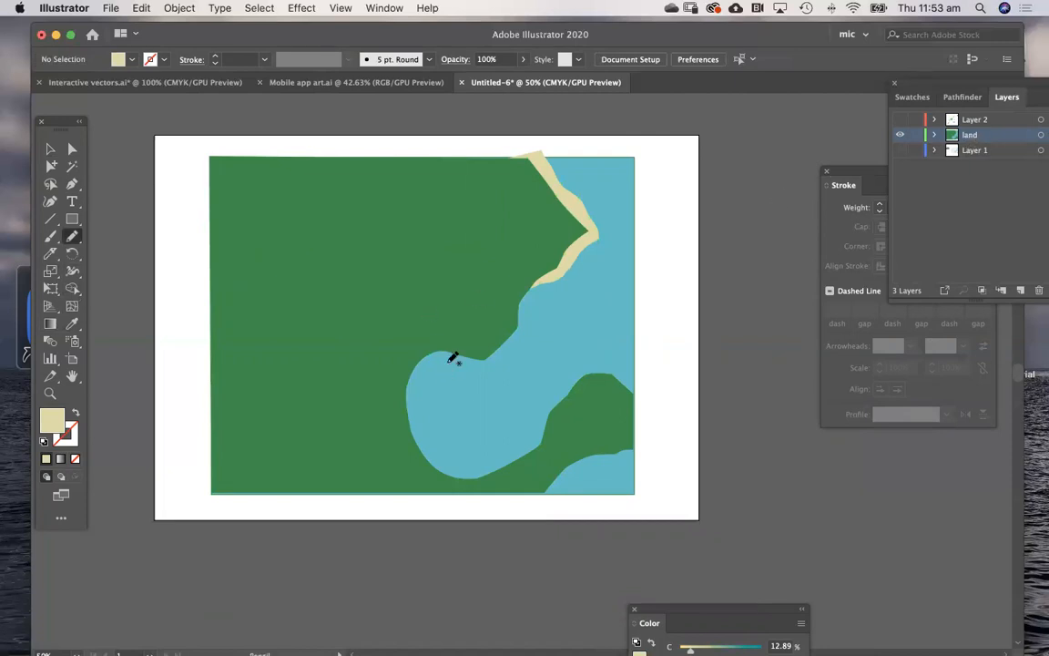
{"action": "mouse_move", "coordinate": [480, 354]}
{"action": "left_mouse_down"}
{"action": "mouse_move", "coordinate": [423, 390]}
{"action": "mouse_move", "coordinate": [438, 456]}
{"action": "mouse_move", "coordinate": [481, 479]}
{"action": "mouse_move", "coordinate": [470, 487]}
{"action": "mouse_move", "coordinate": [399, 463]}
{"action": "mouse_move", "coordinate": [384, 438]}
{"action": "mouse_move", "coordinate": [382, 373]}
{"action": "mouse_move", "coordinate": [420, 338]}
{"action": "mouse_move", "coordinate": [480, 353]}
{"action": "left_mouse_up"}
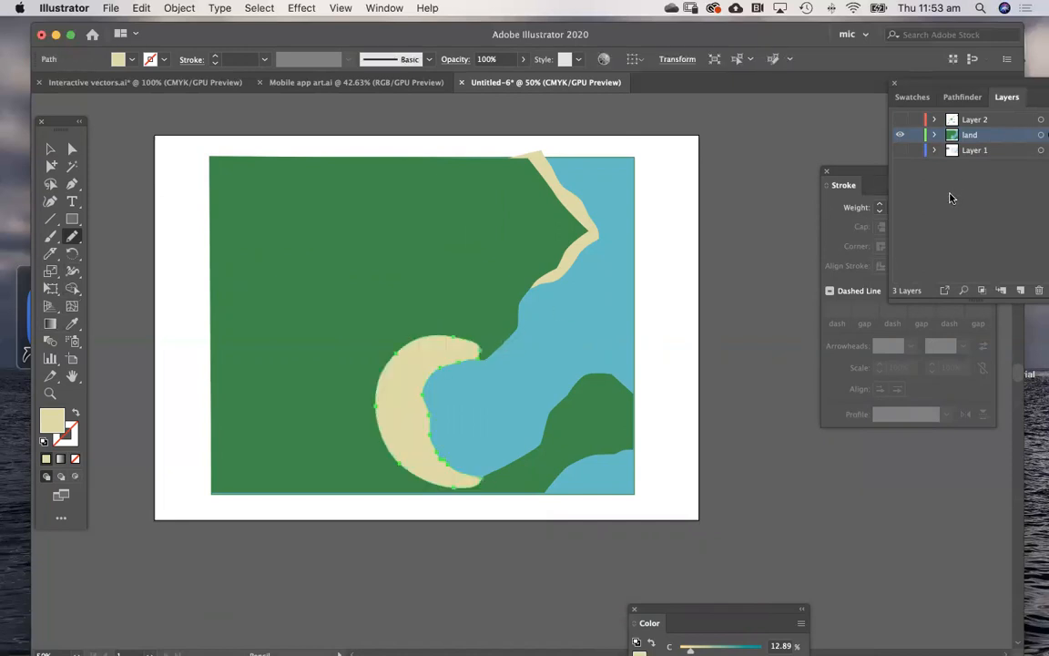
Step: Bring the green land shape in front of the sand crescent so only a beach strip remains along the bay
{"action": "left_click", "coordinate": [52, 149]}
{"action": "left_click", "coordinate": [333, 217]}
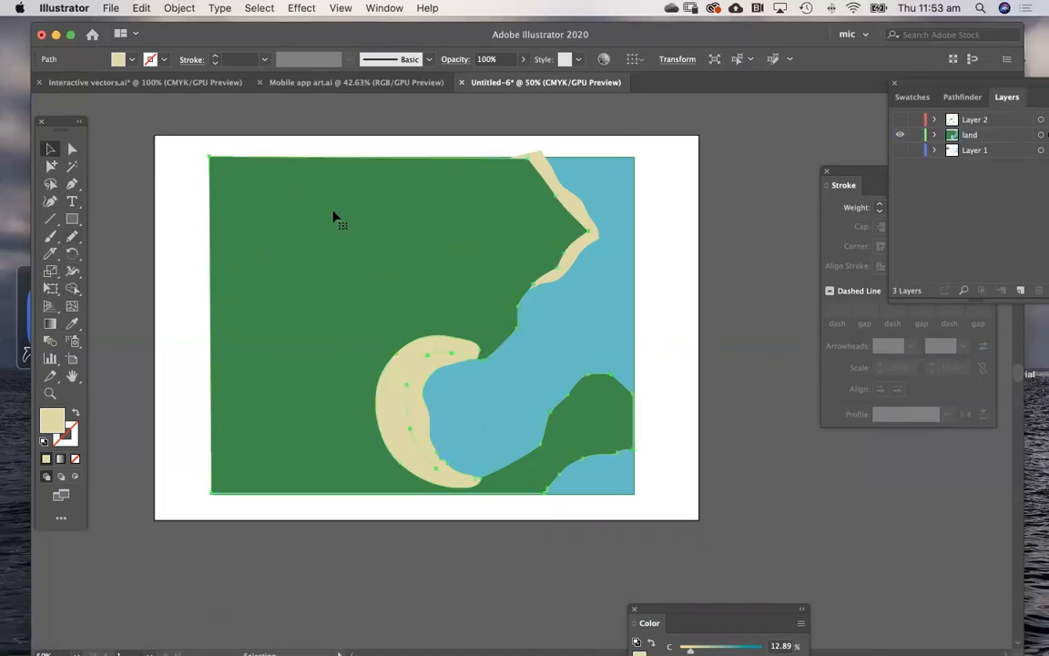
{"action": "right_click", "coordinate": [465, 252]}
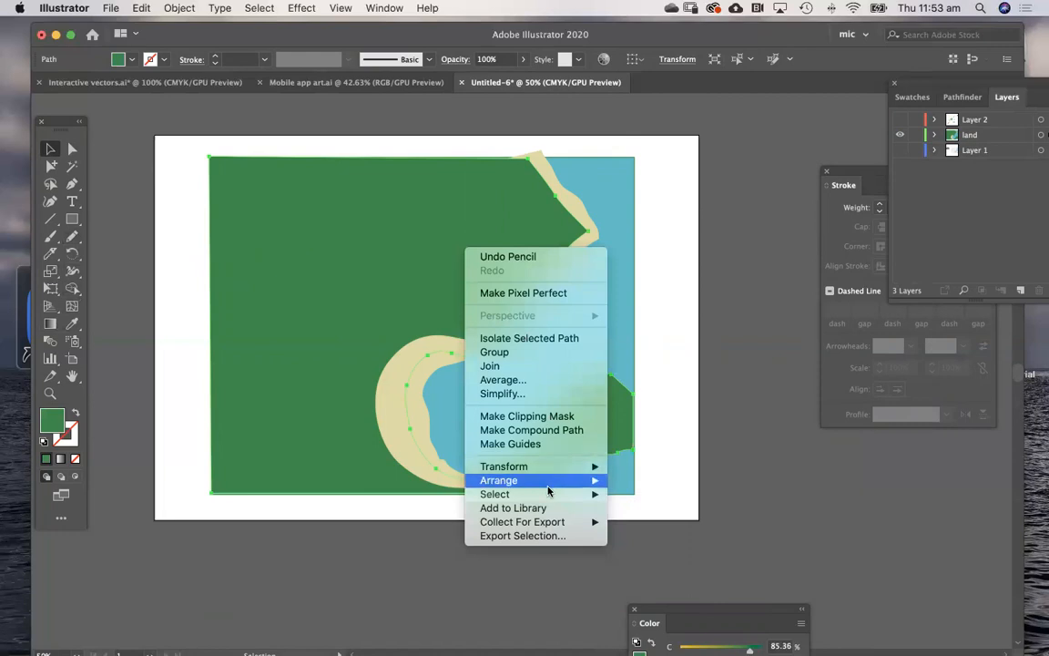
{"action": "mouse_move", "coordinate": [550, 481]}
{"action": "left_click", "coordinate": [644, 482]}
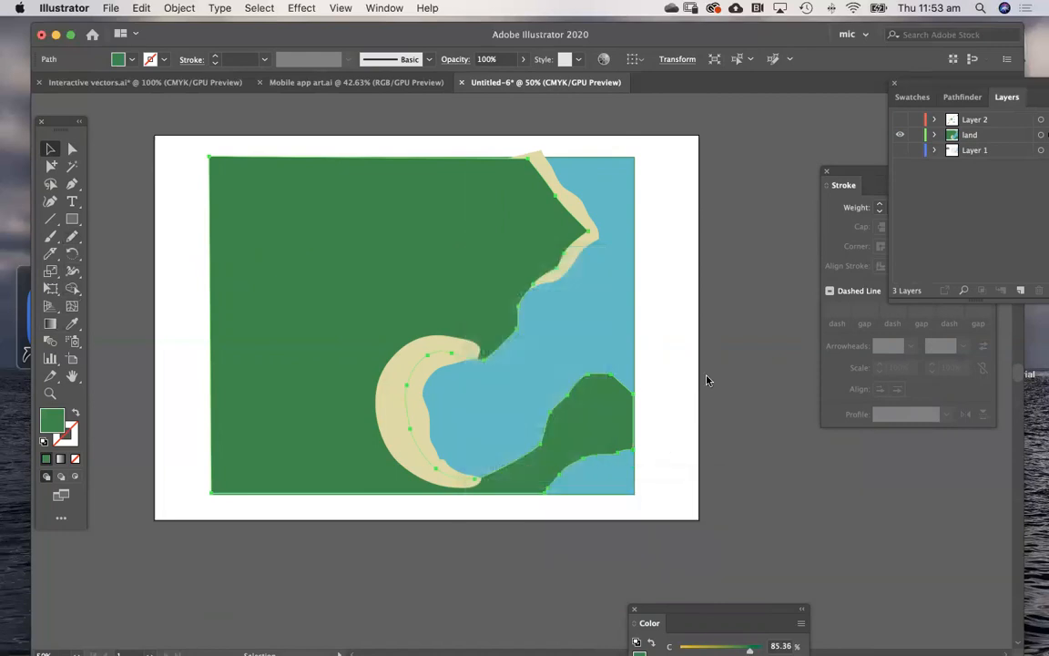
{"action": "left_click", "coordinate": [707, 379]}
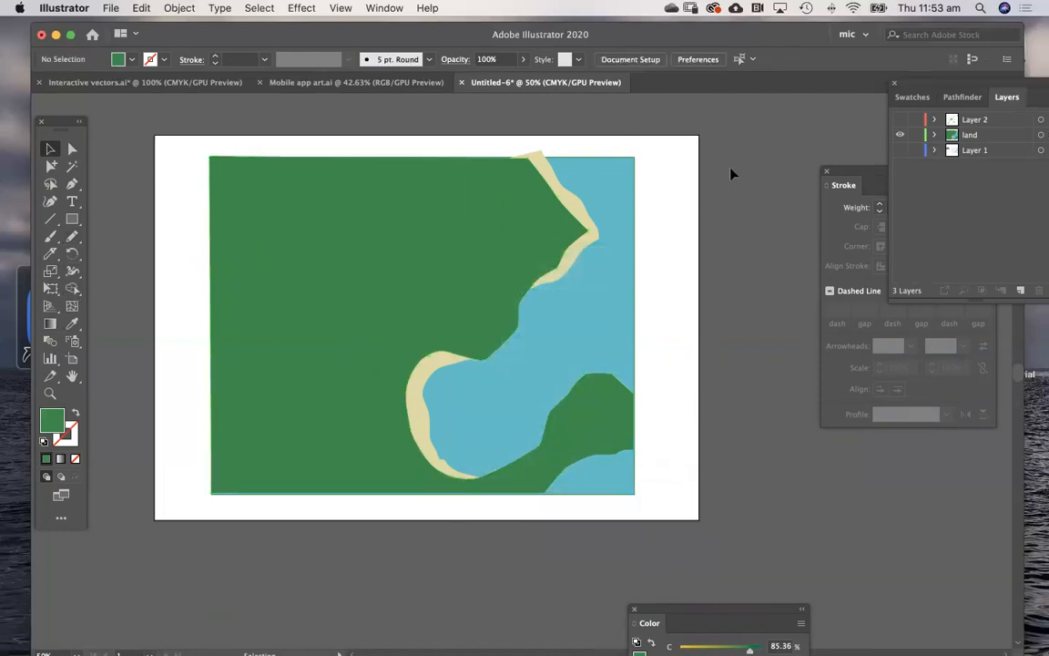
Step: Show Layer 2 and Layer 1 again and move the Macs Point label off the beach onto the water
{"action": "left_click", "coordinate": [900, 121]}
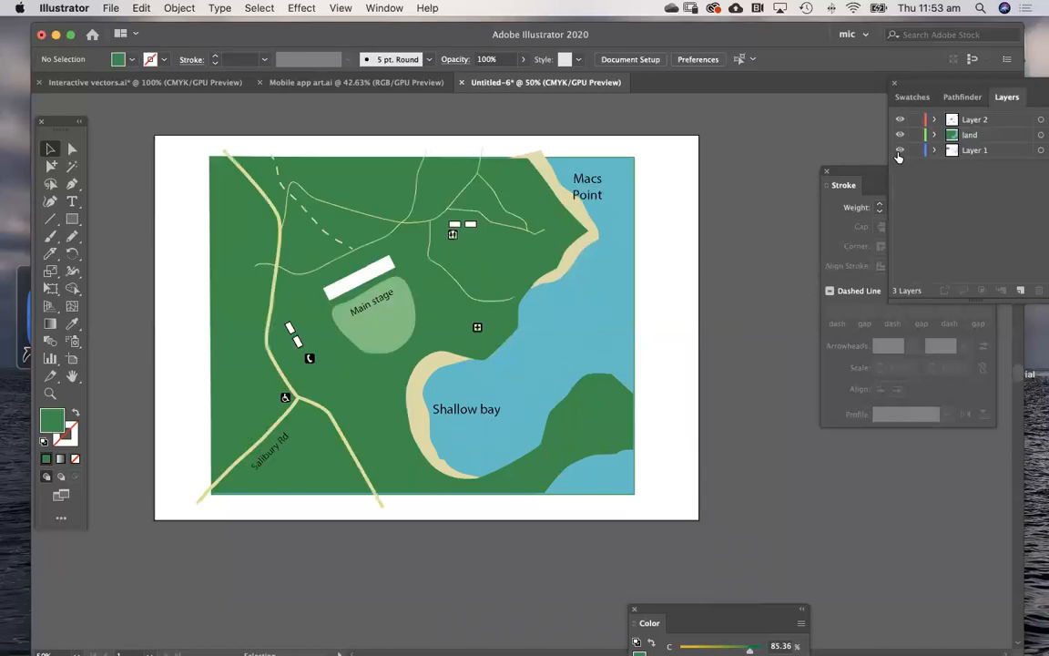
{"action": "left_click", "coordinate": [483, 400], "text": "super"}
{"action": "left_click_drag", "start_coordinate": [486, 370], "coordinate": [477, 414]}
{"action": "left_click_drag", "start_coordinate": [316, 403], "coordinate": [307, 475]}
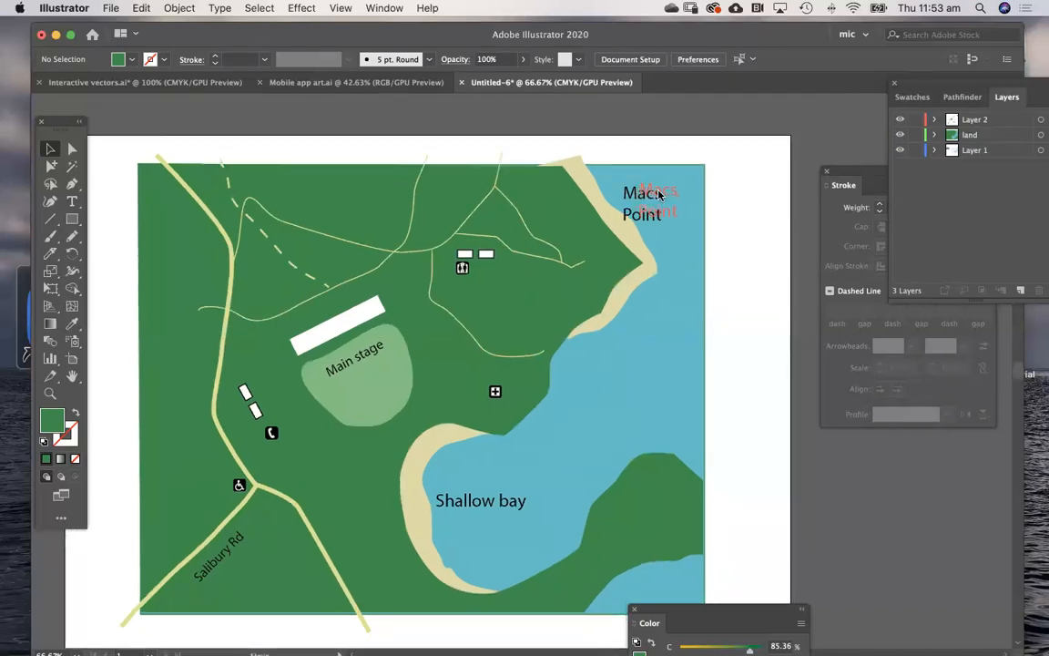
{"action": "left_click_drag", "start_coordinate": [654, 195], "coordinate": [672, 191]}
{"action": "left_click", "coordinate": [739, 178]}
Step: Remove the stroke from the map's land and water background shapes
{"action": "left_click", "coordinate": [436, 264]}
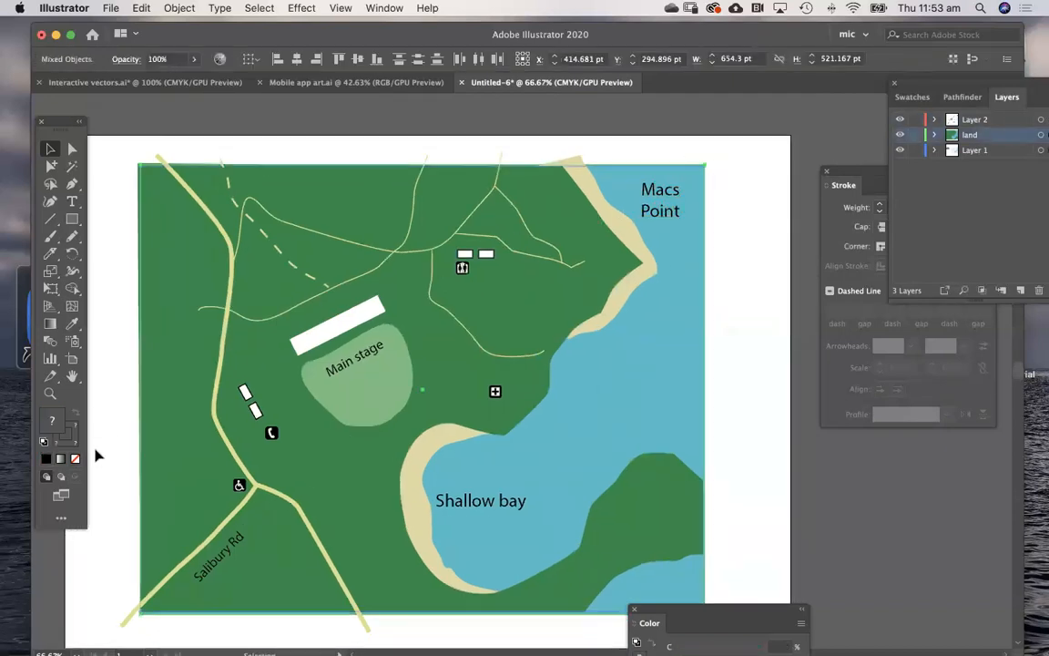
{"action": "left_click", "coordinate": [75, 458]}
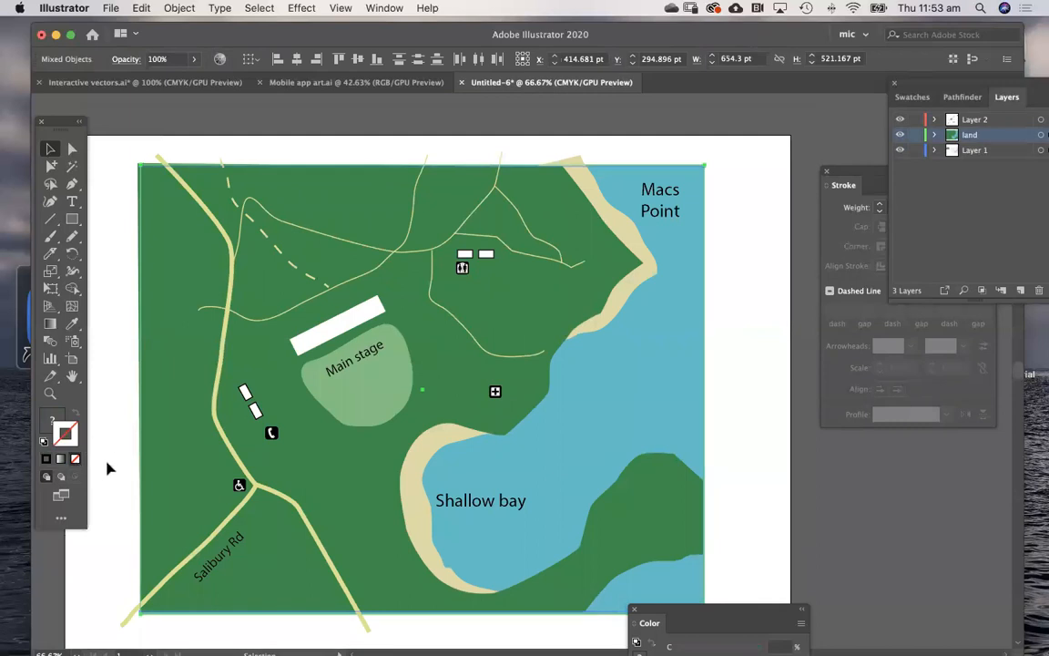
{"action": "left_click", "coordinate": [215, 142]}
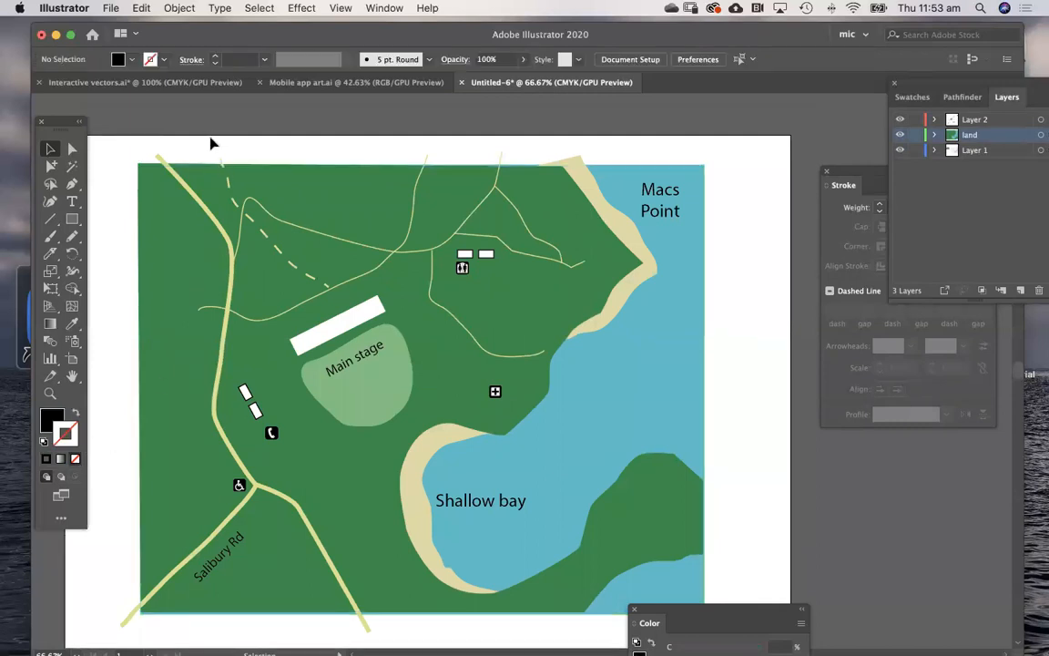
Step: Draw a small pine tree silhouette with the Pencil tool on the land below the toilets symbol, undoing the rough first attempt
{"action": "left_click", "coordinate": [458, 309], "text": "super"}
{"action": "left_click", "coordinate": [559, 311], "text": "super"}
{"action": "mouse_move", "coordinate": [598, 372]}
{"action": "left_mouse_down"}
{"action": "mouse_move", "coordinate": [502, 334]}
{"action": "mouse_move", "coordinate": [442, 414]}
{"action": "left_mouse_up"}
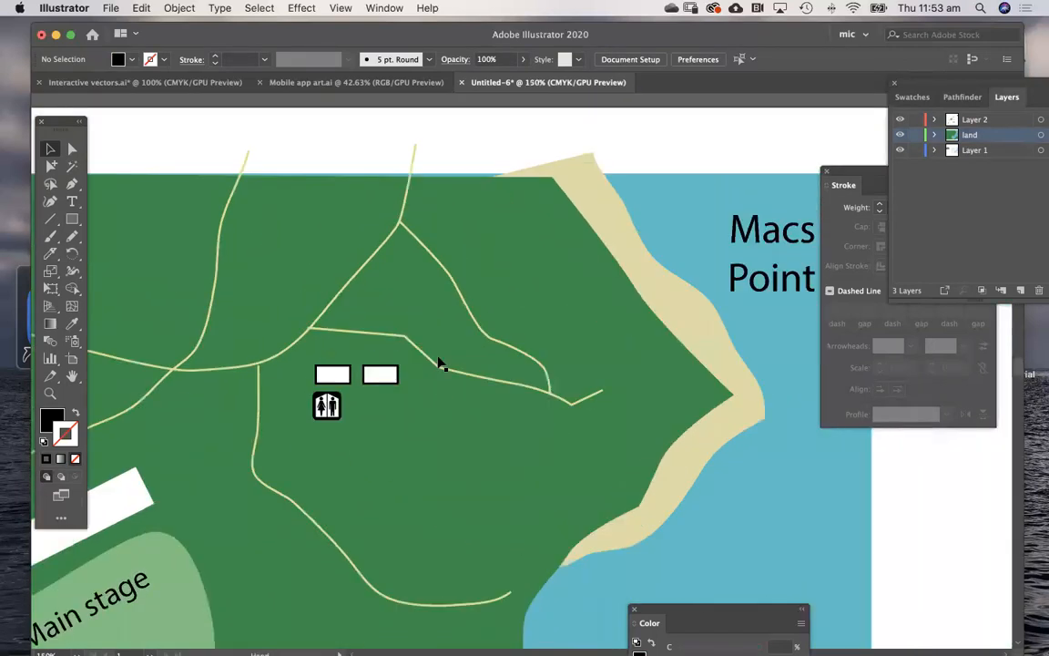
{"action": "left_click", "coordinate": [72, 237]}
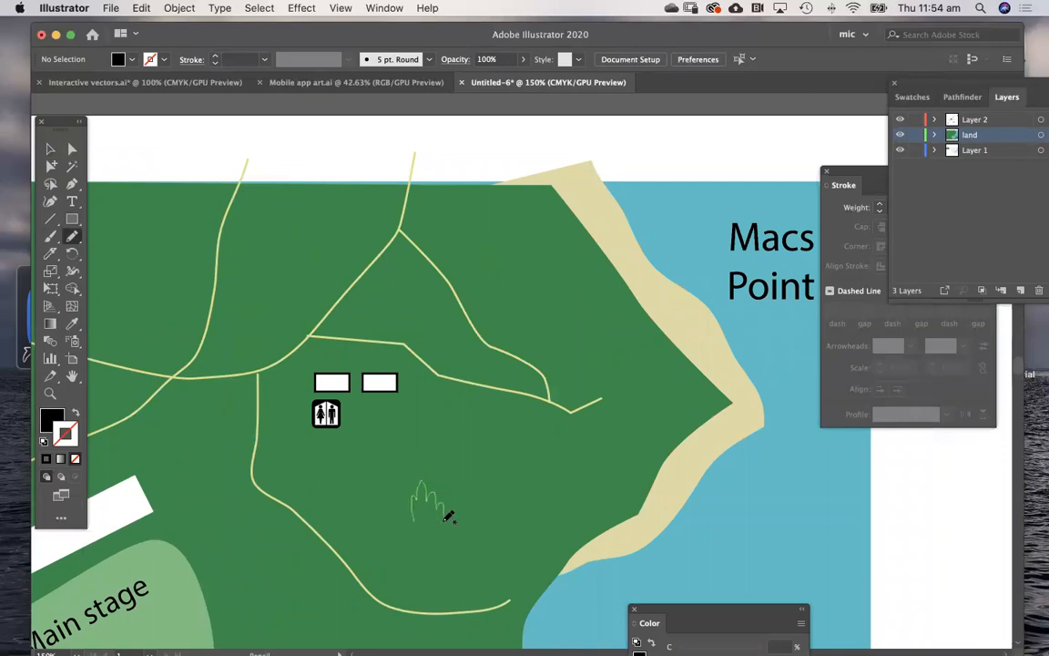
{"action": "left_click_drag", "start_coordinate": [449, 517], "coordinate": [455, 511]}
{"action": "key", "text": "cmd+z"}
{"action": "left_click_drag", "start_coordinate": [460, 466], "coordinate": [454, 456]}
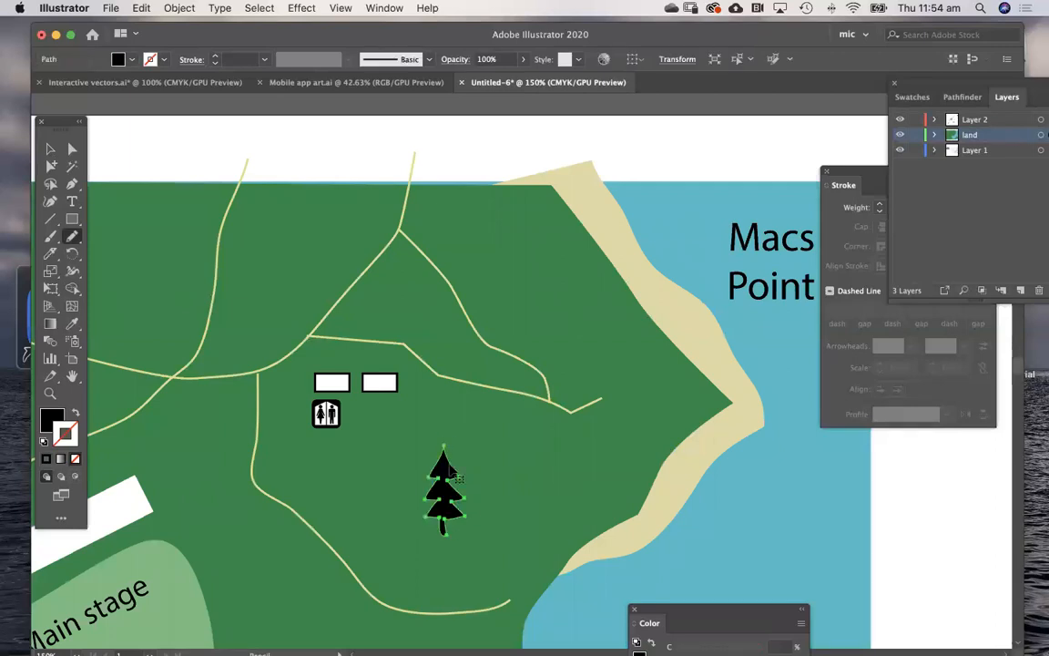
Step: Fill the pine tree with dark green 085423 and scale it down slightly
{"action": "key", "text": "i"}
{"action": "left_click", "coordinate": [363, 424]}
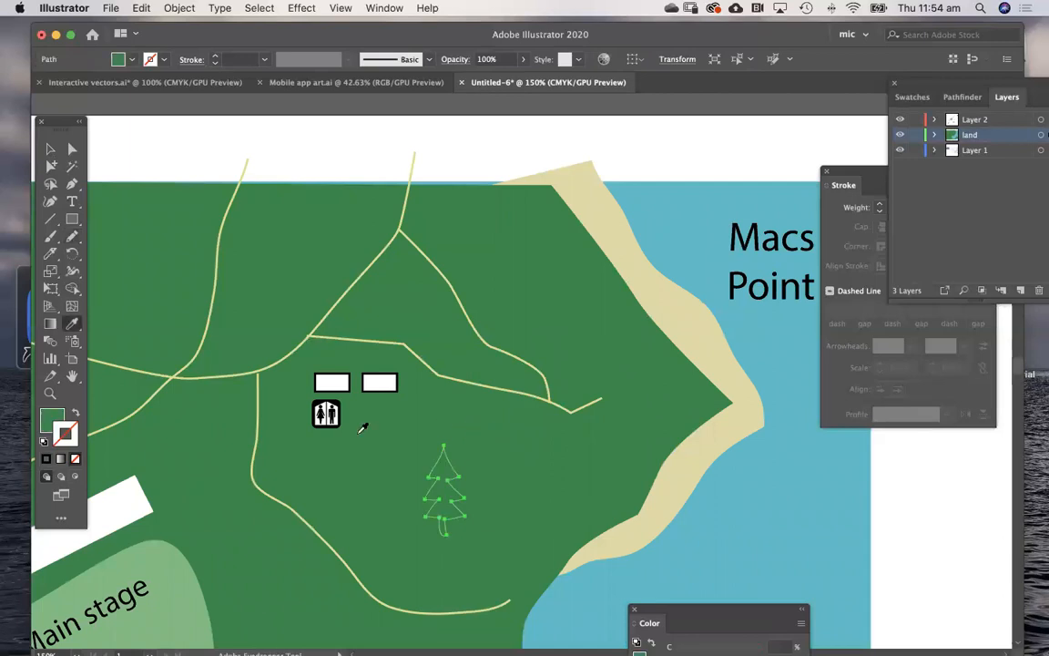
{"action": "double_click", "coordinate": [53, 416]}
{"action": "left_click_drag", "start_coordinate": [288, 373], "coordinate": [298, 416]}
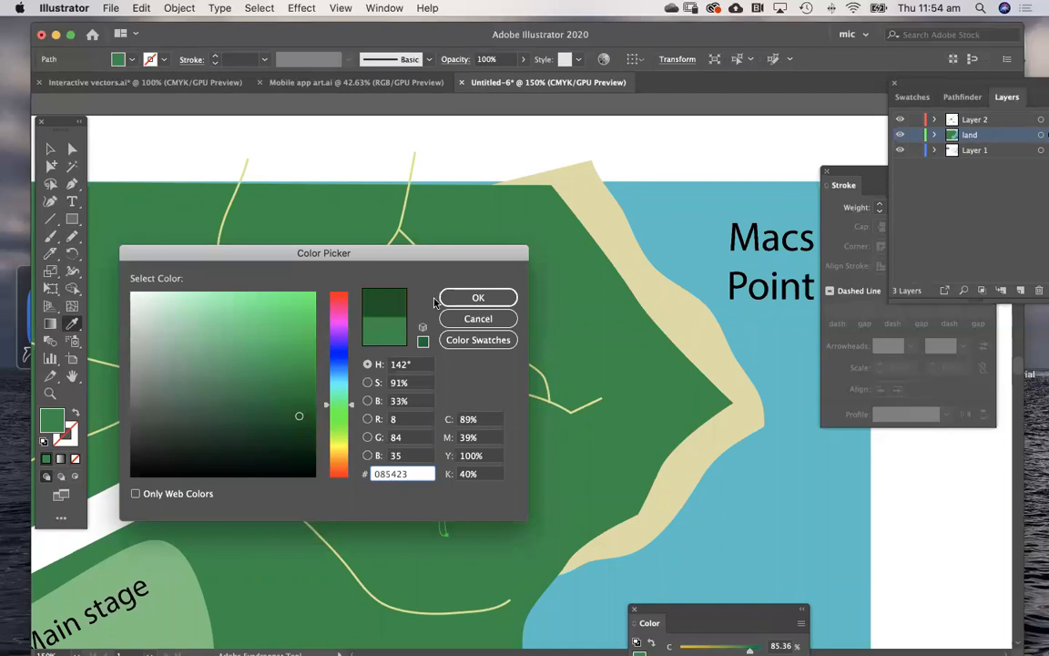
{"action": "left_click", "coordinate": [476, 298]}
{"action": "left_click_drag", "start_coordinate": [523, 351], "coordinate": [501, 271]}
{"action": "left_click", "coordinate": [446, 165], "text": "super"}
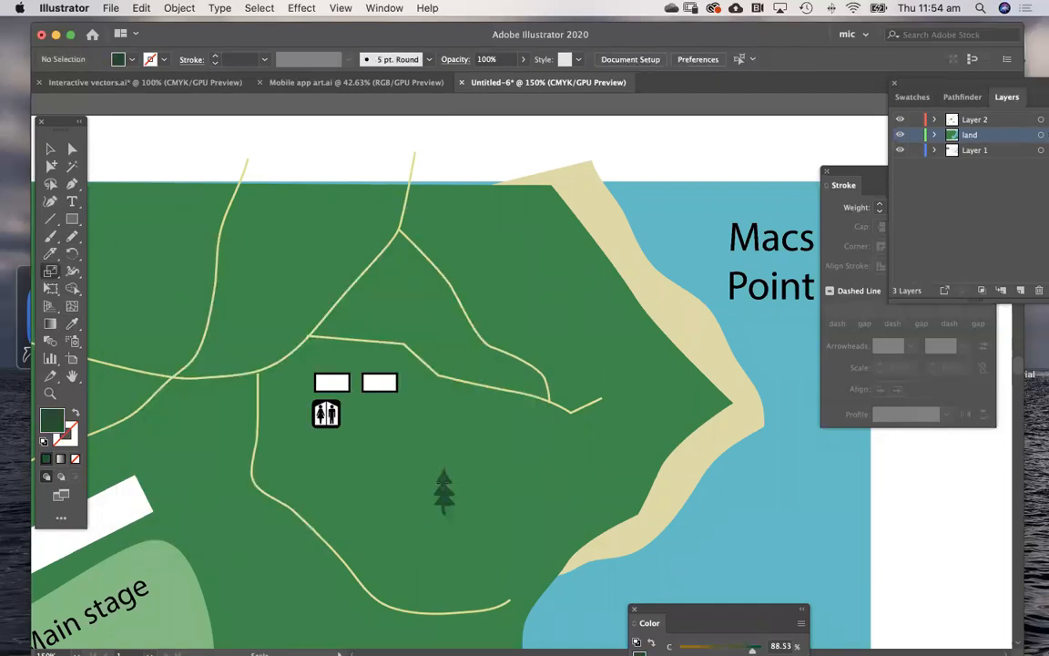
Step: Place copies of the small pine tree in a cluster below the toilets symbol and in groups along the map's northern edge
{"action": "key", "text": "v"}
{"action": "left_click_drag", "start_coordinate": [443, 489], "coordinate": [226, 232]}
{"action": "scroll", "coordinate": [410, 291], "scroll_direction": "left", "scroll_amount": 5}
{"action": "left_click_drag", "start_coordinate": [426, 248], "coordinate": [365, 237]}
{"action": "left_click_drag", "start_coordinate": [305, 265], "coordinate": [313, 264]}
{"action": "left_click", "coordinate": [339, 159]}
{"action": "left_click", "coordinate": [478, 396], "text": "alt+super"}
{"action": "left_click_drag", "start_coordinate": [466, 414], "coordinate": [439, 261]}
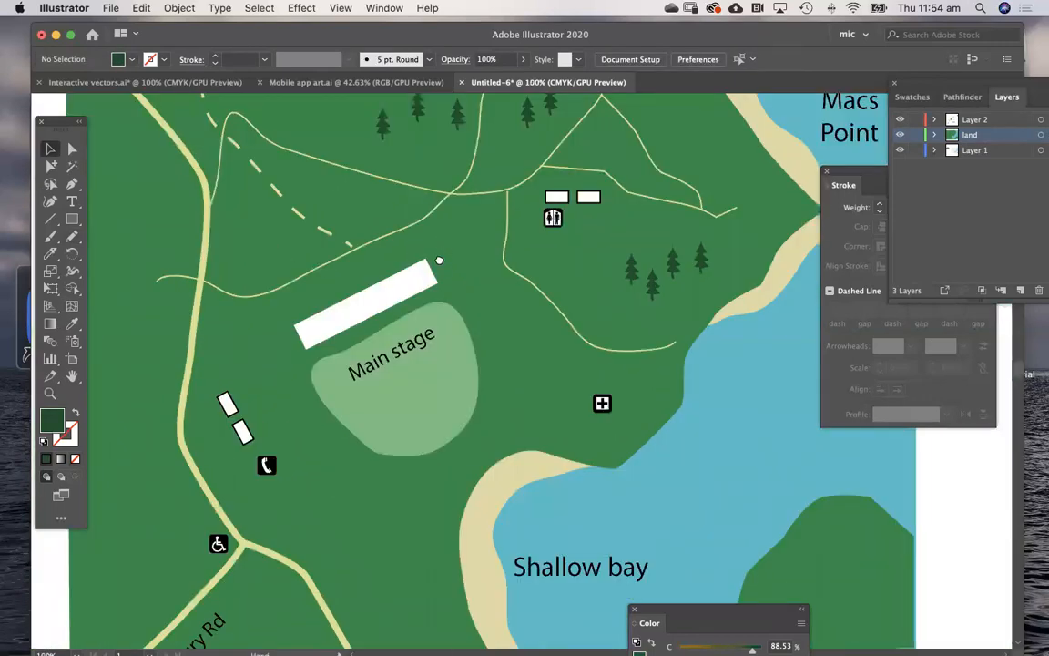
Step: Copy pine trees to the southwest, three west of the main road and one near the wheelchair symbol
{"action": "scroll", "coordinate": [447, 273], "scroll_direction": "up", "scroll_amount": 3}
{"action": "left_click_drag", "start_coordinate": [378, 185], "coordinate": [272, 583]}
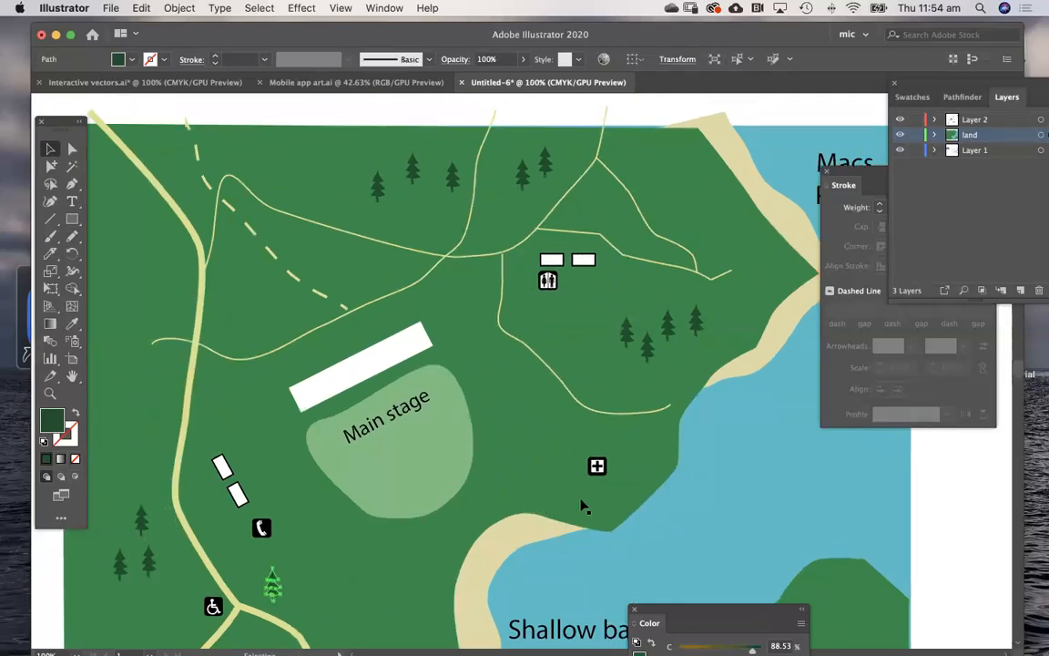
{"action": "scroll", "coordinate": [512, 423], "scroll_direction": "up", "scroll_amount": 1}
{"action": "left_click", "coordinate": [466, 314], "text": "alt+super"}
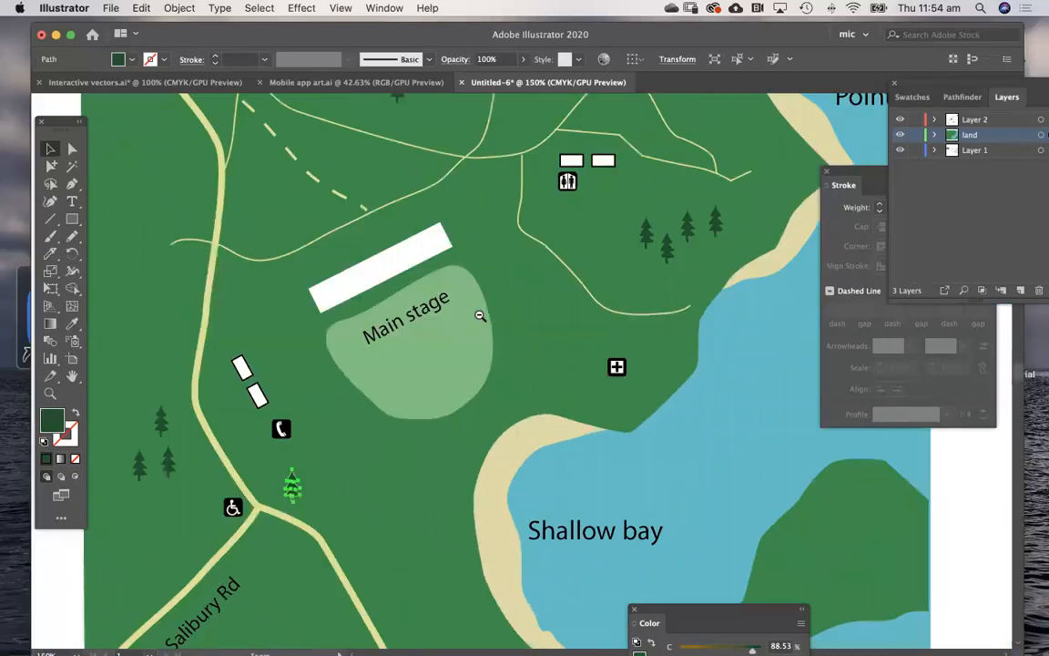
{"action": "left_click", "coordinate": [486, 318], "text": "alt+super"}
{"action": "left_click", "coordinate": [491, 323], "text": "alt+super"}
{"action": "left_click", "coordinate": [301, 376]}
{"action": "key", "text": "super+0"}
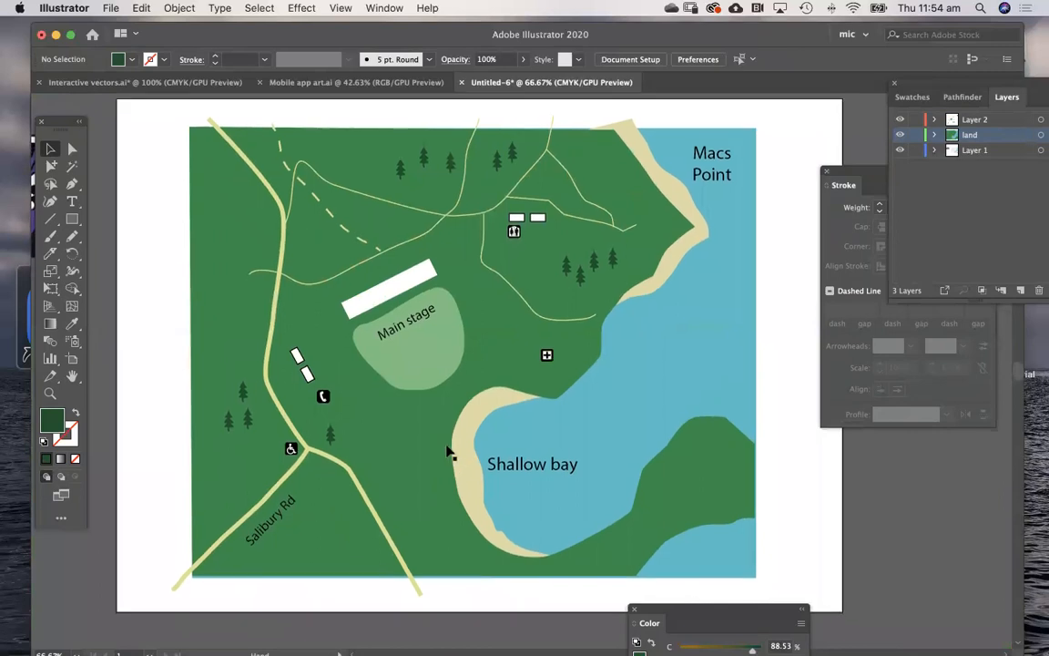
{"action": "scroll", "coordinate": [409, 414], "scroll_direction": "down", "scroll_amount": 1}
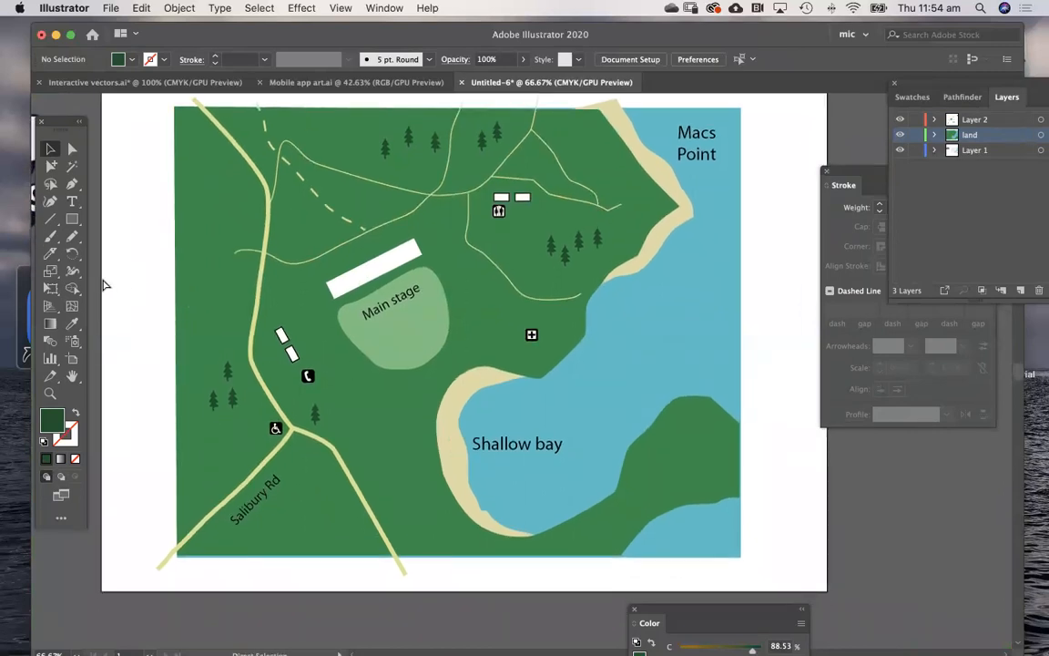
{"action": "scroll", "coordinate": [403, 330], "scroll_direction": "up", "scroll_amount": 1}
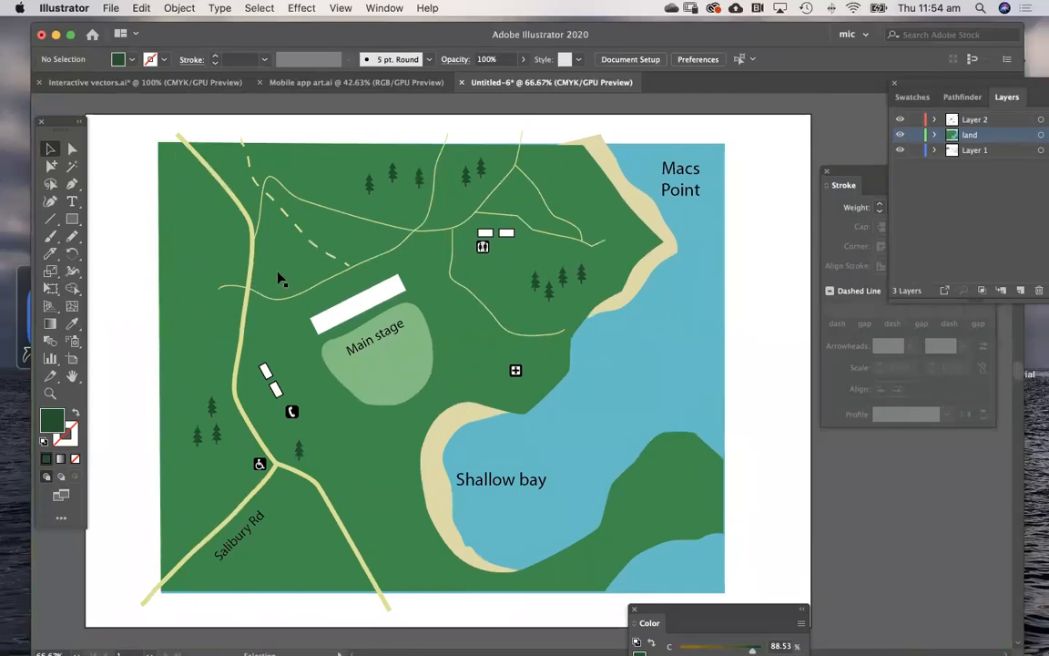
Step: Bring the Drop Festival logo closer to the artboard and scale it down
{"action": "left_click_drag", "start_coordinate": [346, 320], "coordinate": [631, 319]}
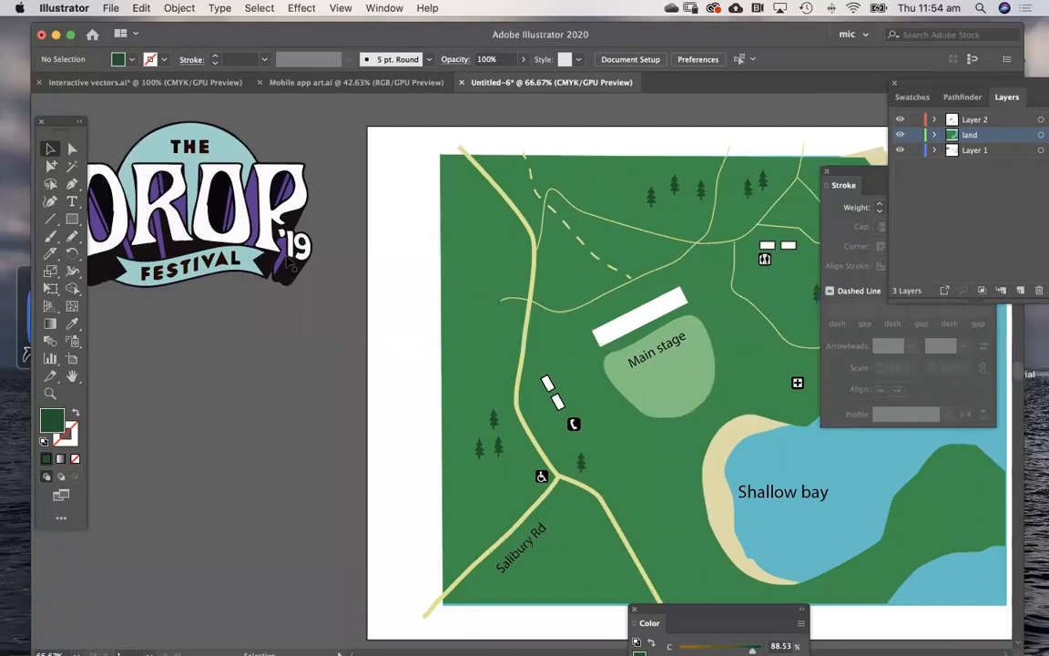
{"action": "left_click_drag", "start_coordinate": [251, 244], "coordinate": [298, 265]}
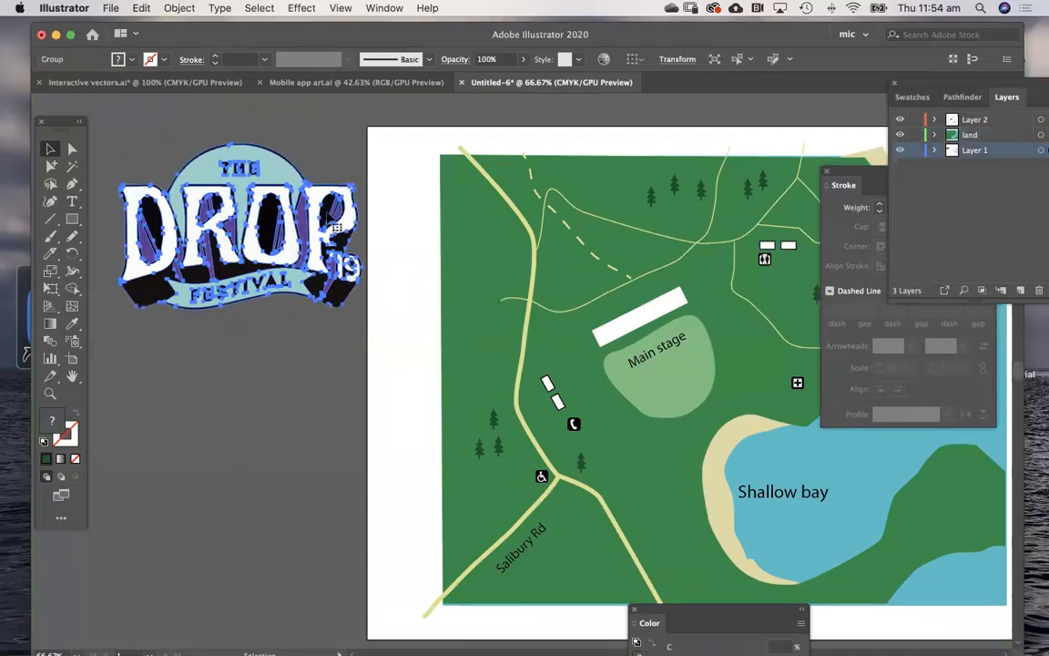
{"action": "left_click_drag", "start_coordinate": [348, 186], "coordinate": [325, 192]}
{"action": "left_click", "coordinate": [330, 161], "text": "super"}
Step: Try to move the festival logo onto the northwest part of the map, and undo the move
{"action": "key", "text": "v"}
{"action": "left_click", "coordinate": [272, 217]}
{"action": "left_click_drag", "start_coordinate": [272, 217], "coordinate": [565, 250]}
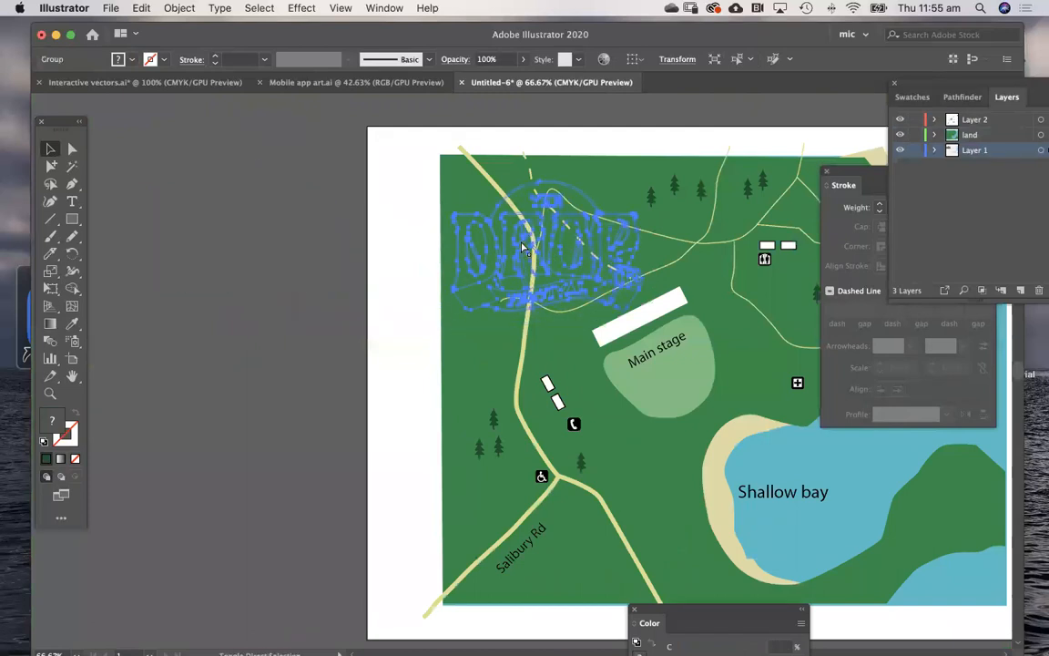
{"action": "key", "text": "super+z"}
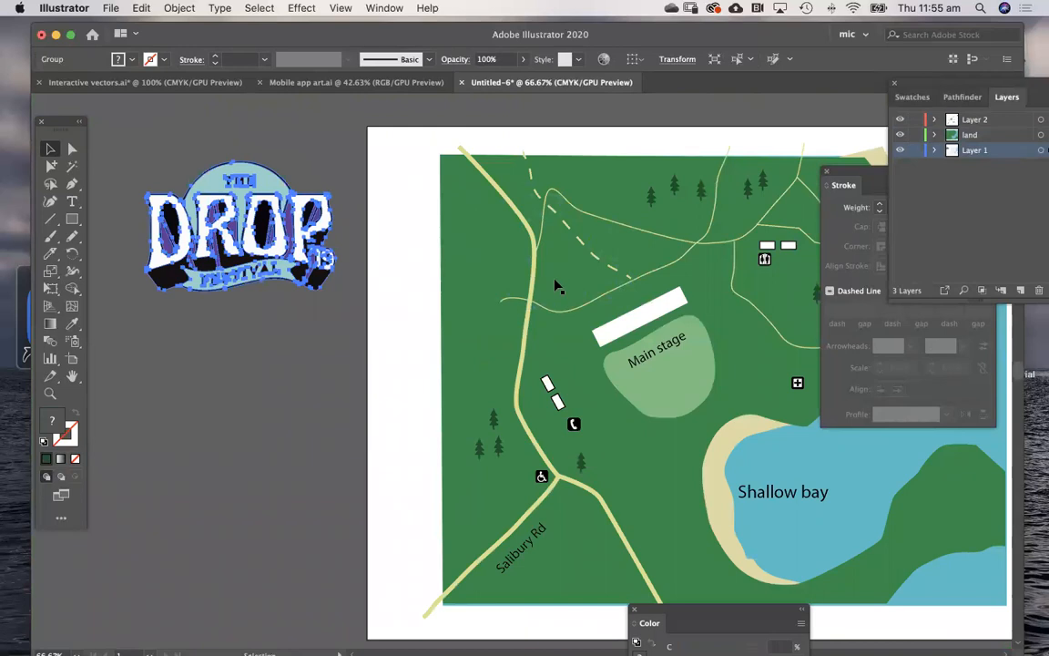
Step: Transfer the festival logo from Layer 1 to Layer 2 and place it over the map's northwest area
{"action": "key", "text": "super+x"}
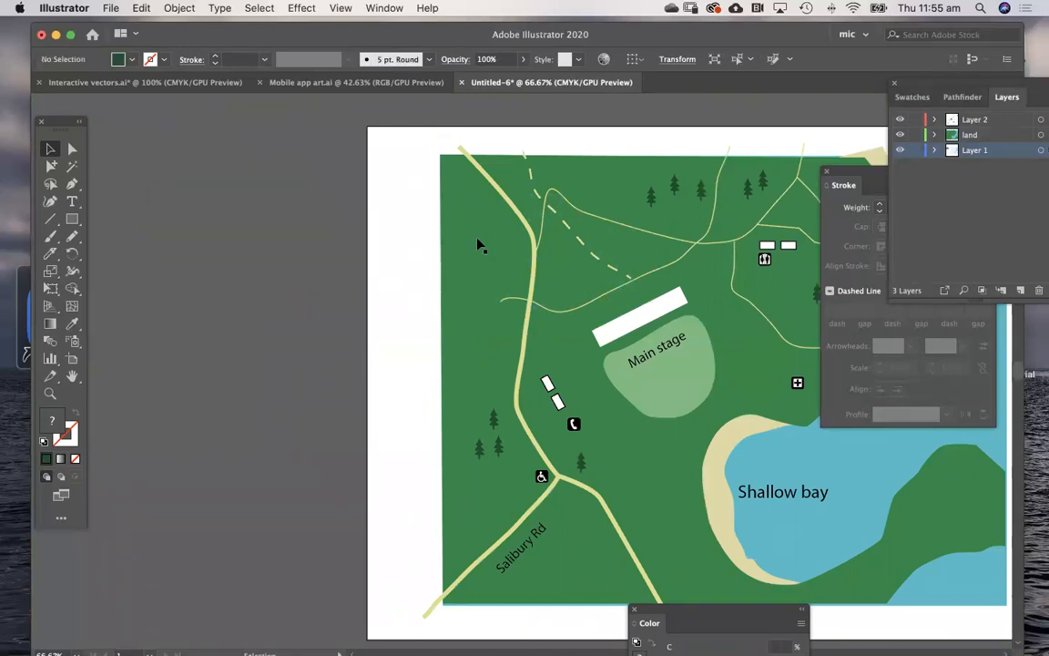
{"action": "left_click", "coordinate": [967, 124]}
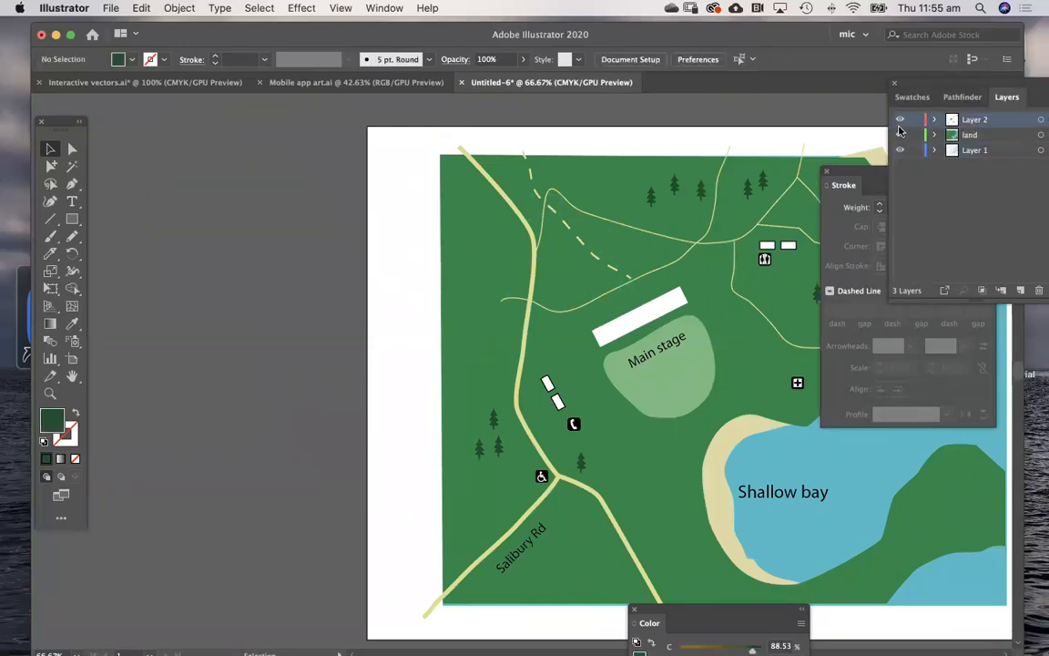
{"action": "left_click_drag", "start_coordinate": [926, 85], "coordinate": [848, 109]}
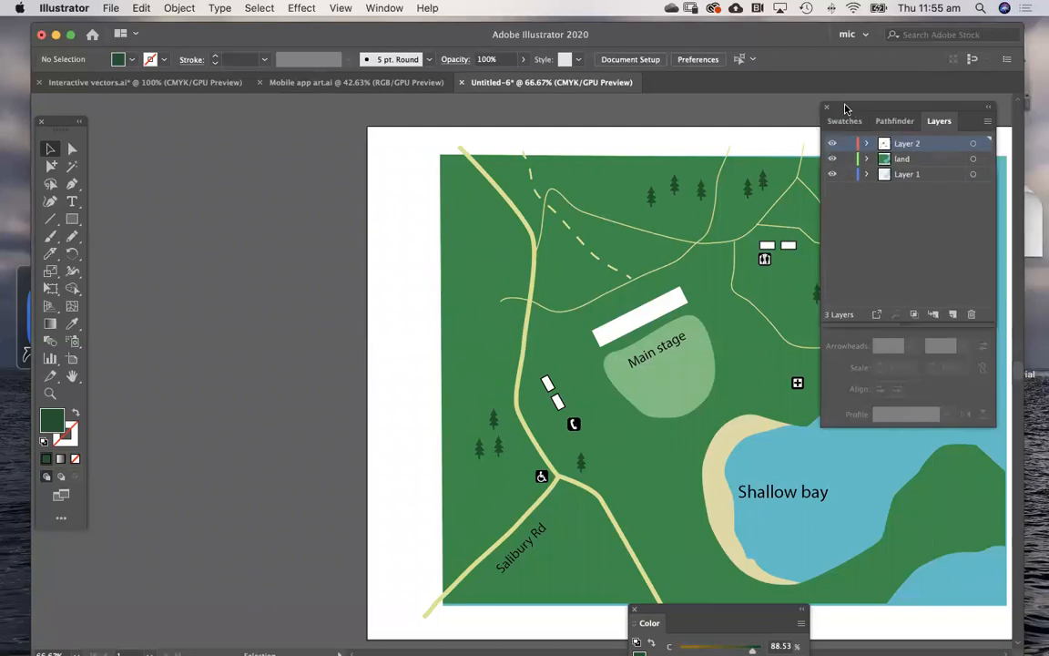
{"action": "key", "text": "super+v"}
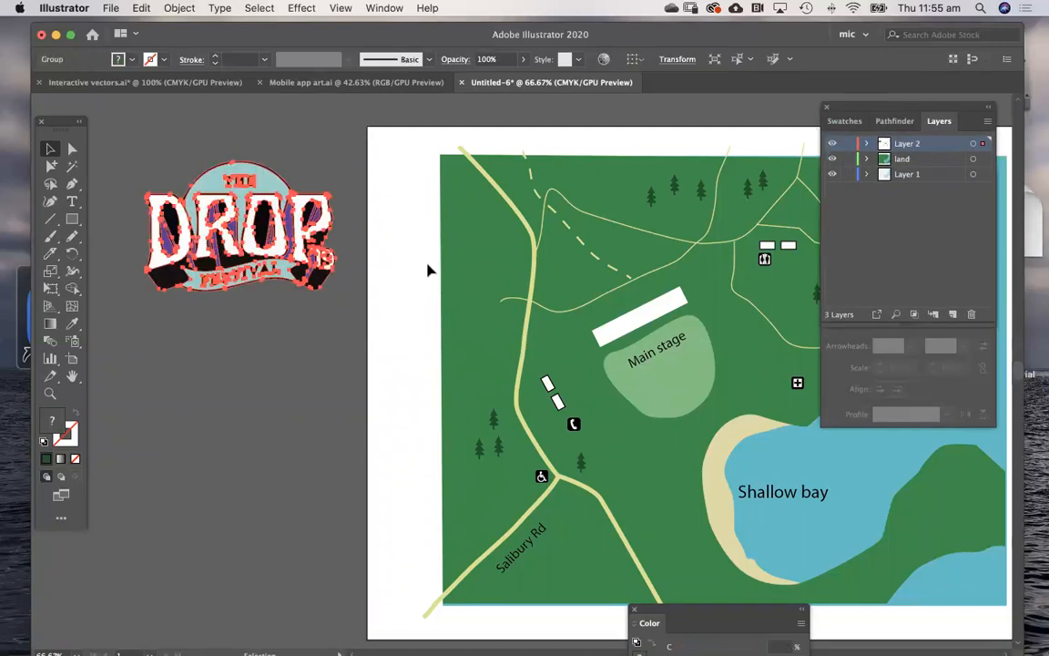
{"action": "left_click_drag", "start_coordinate": [192, 204], "coordinate": [516, 233]}
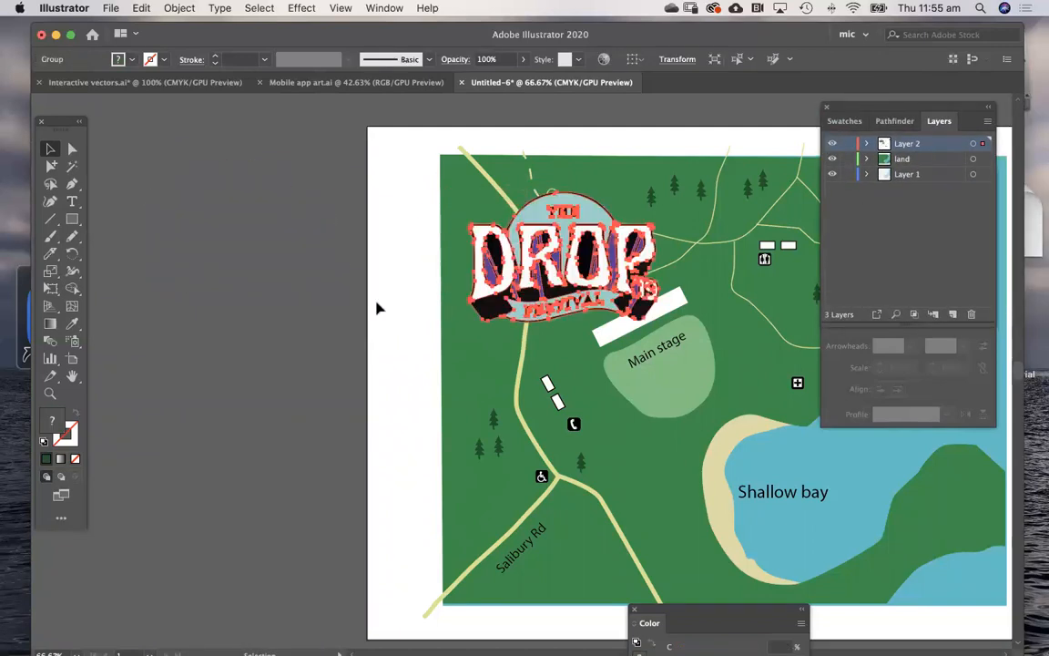
{"action": "left_click", "coordinate": [359, 320]}
Step: Shift the main stage bar, area and label southeast, and nudge the festival logo clear of them
{"action": "left_click_drag", "start_coordinate": [481, 266], "coordinate": [298, 241]}
{"action": "left_click_drag", "start_coordinate": [435, 306], "coordinate": [503, 378]}
{"action": "left_click", "coordinate": [467, 332], "text": "shift"}
{"action": "left_click", "coordinate": [478, 349], "text": "shift"}
{"action": "left_click", "coordinate": [418, 255]}
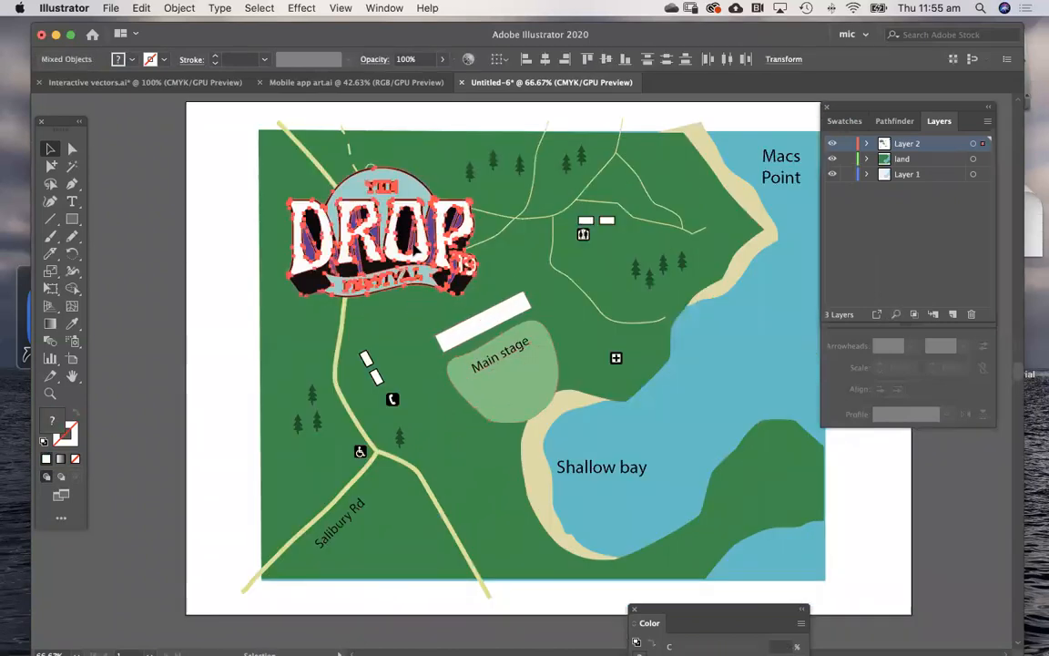
{"action": "left_click", "coordinate": [192, 300]}
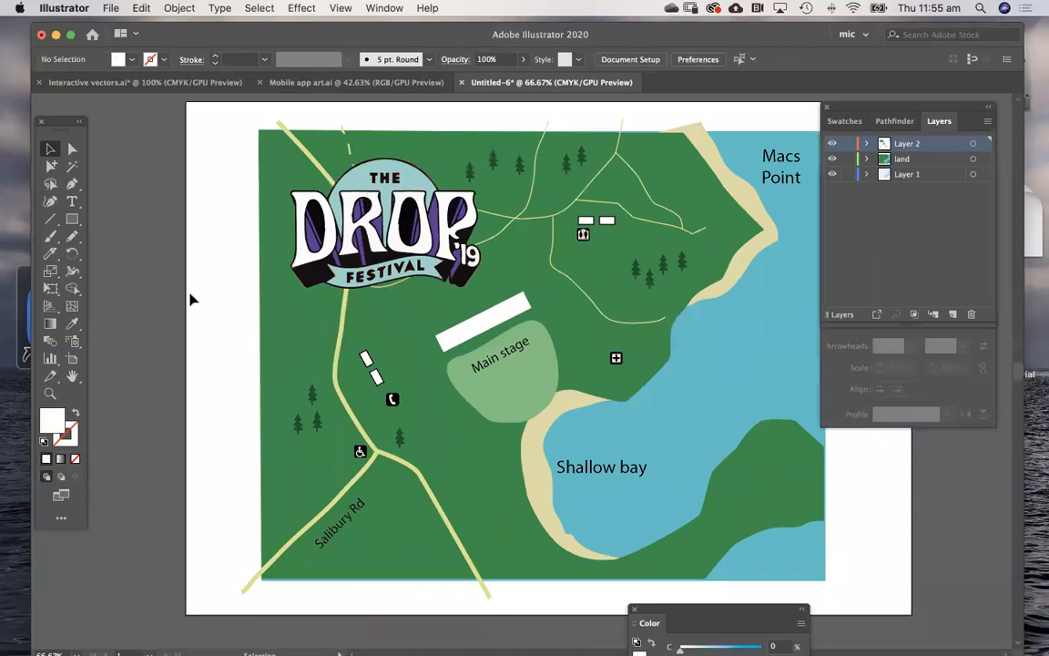
Step: Add the text MANNING RIVER SHOWGROUNDS on the pasteboard beside the map
{"action": "key", "text": "t"}
{"action": "left_click", "coordinate": [178, 348]}
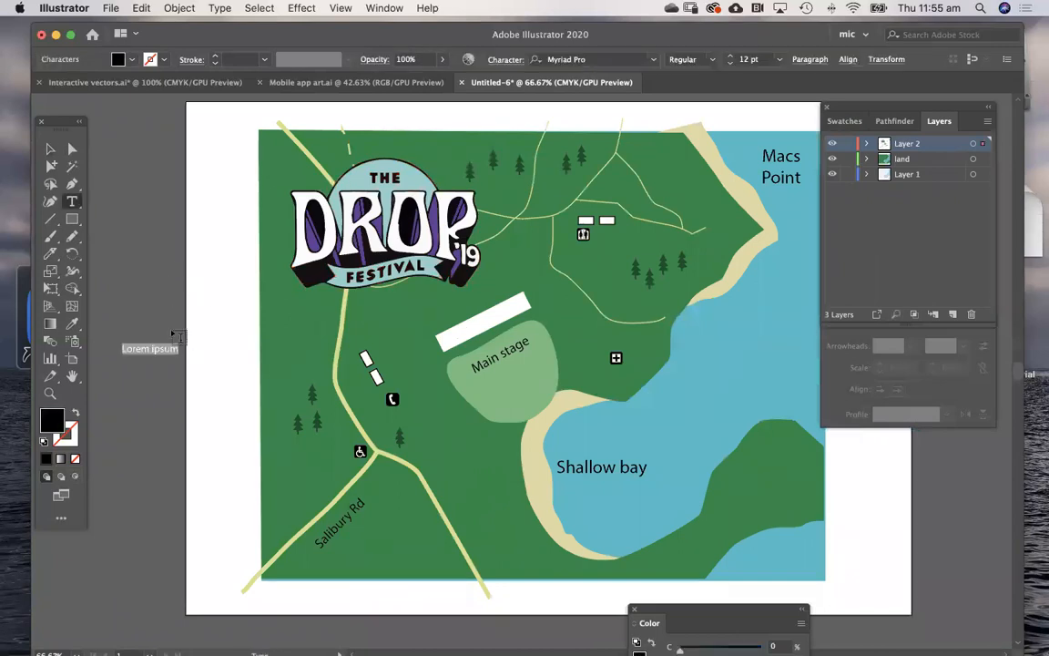
{"action": "type", "text": "MANNING RI"}
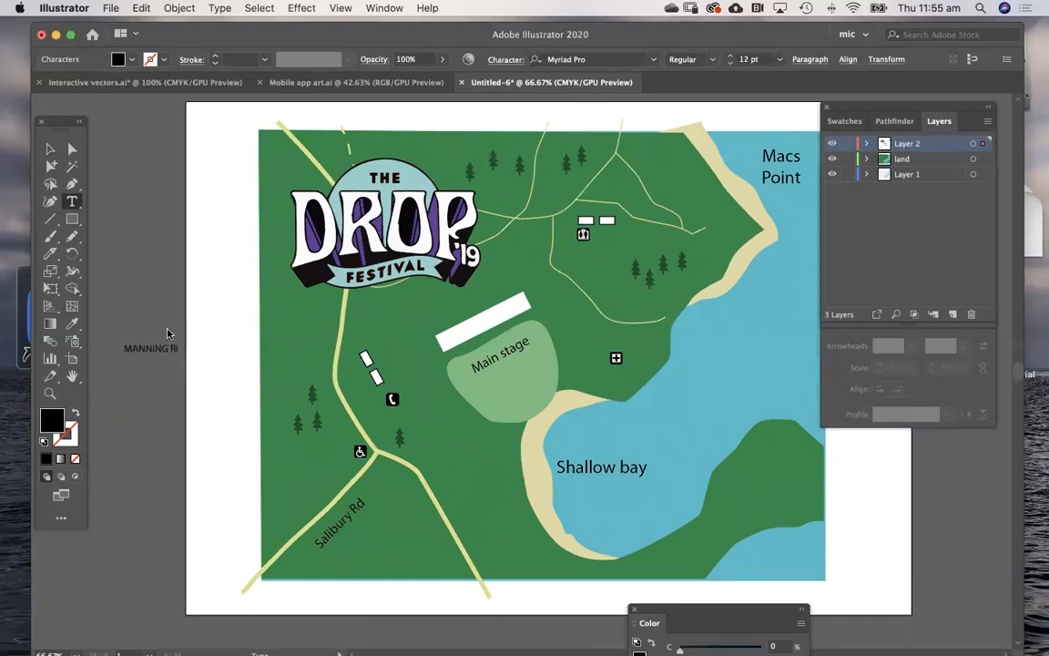
{"action": "type", "text": "VER"}
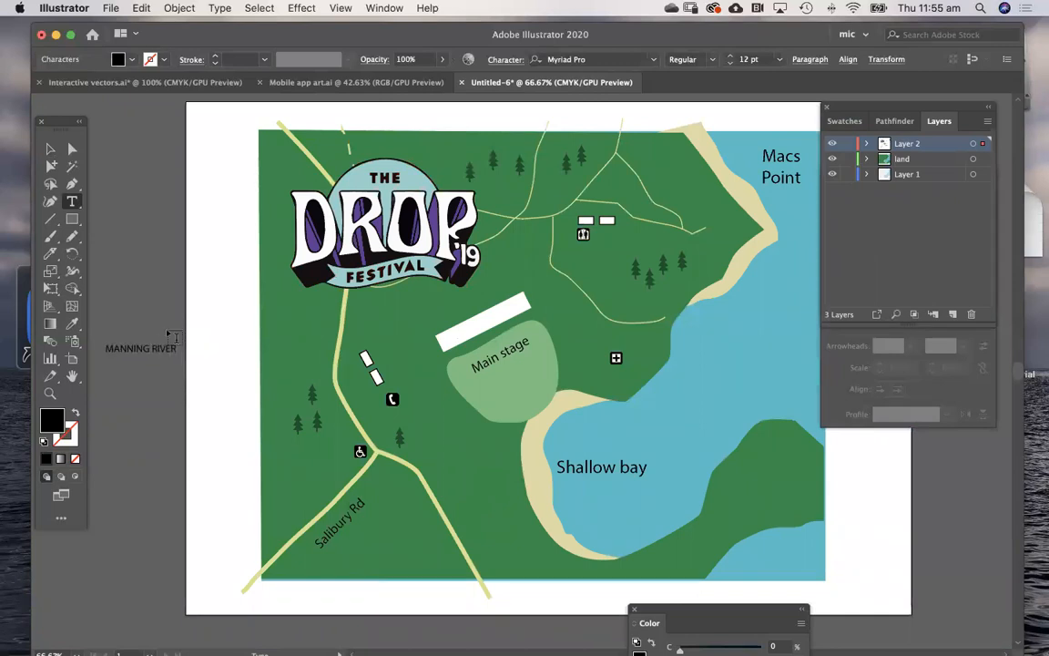
{"action": "type", "text": " SHOWGROUNDS"}
{"action": "key", "text": "Escape"}
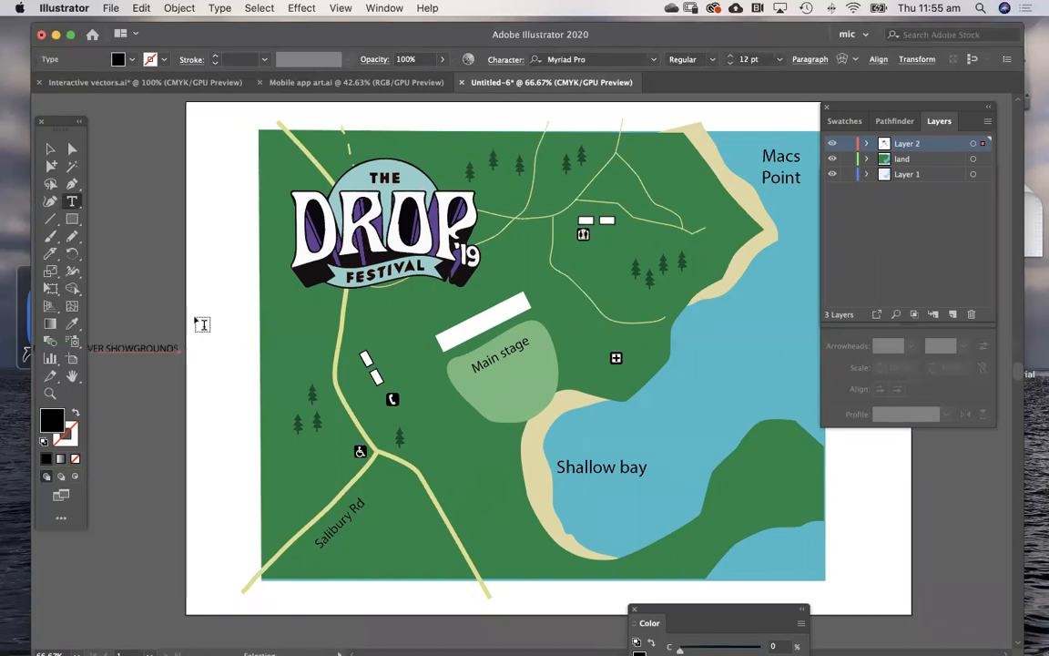
Step: Recolour the showgrounds text white and centre it beneath the festival logo
{"action": "key", "text": "i"}
{"action": "left_click_drag", "start_coordinate": [342, 310], "coordinate": [428, 310]}
{"action": "key", "text": "super+shift+a"}
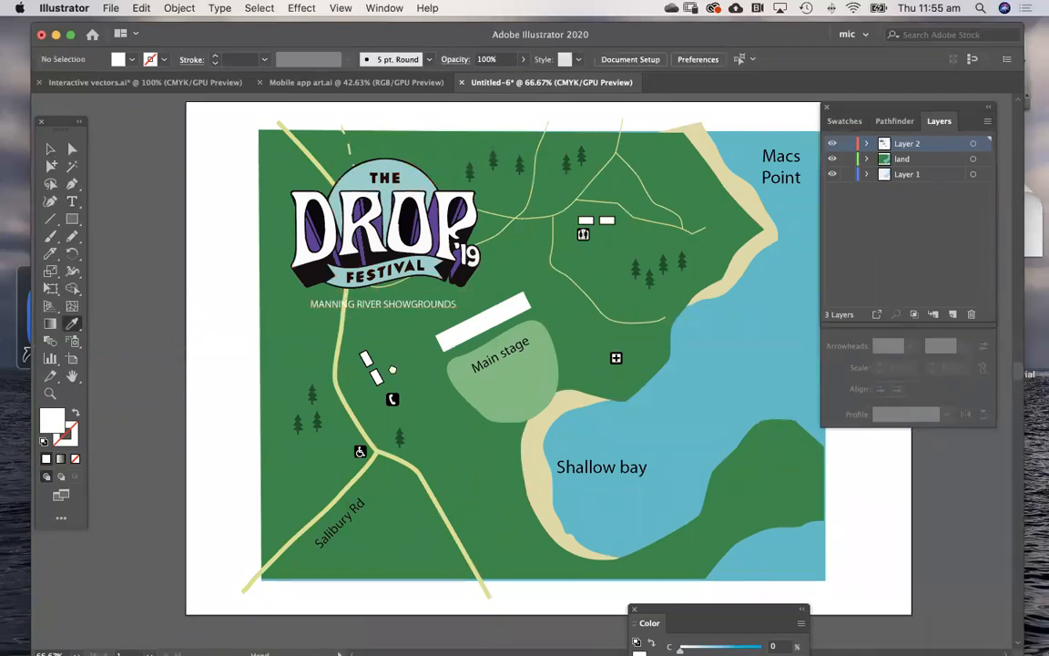
Step: Scale down the main stage bar, area and label together and move them farther from the festival logo
{"action": "scroll", "coordinate": [364, 328], "scroll_direction": "right", "scroll_amount": 5}
{"action": "scroll", "coordinate": [365, 328], "scroll_direction": "up", "scroll_amount": 2}
{"action": "left_click", "coordinate": [427, 390], "text": "super"}
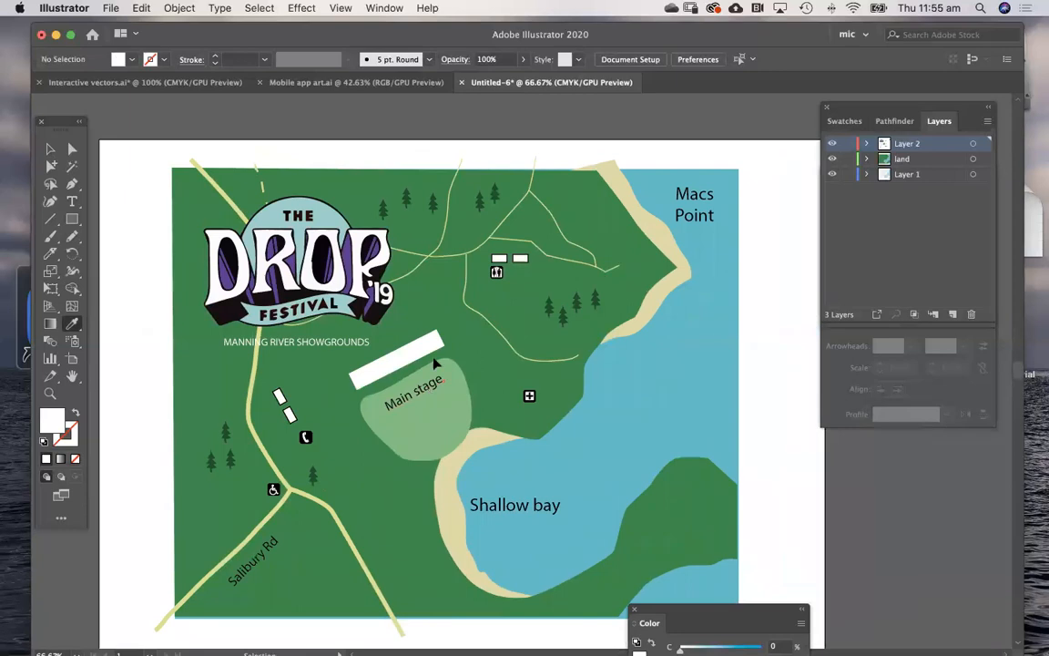
{"action": "left_click", "coordinate": [434, 340], "text": "shift+super"}
{"action": "left_click_drag", "start_coordinate": [442, 416], "coordinate": [458, 369]}
{"action": "key", "text": "s"}
{"action": "key", "text": "super+shift+a"}
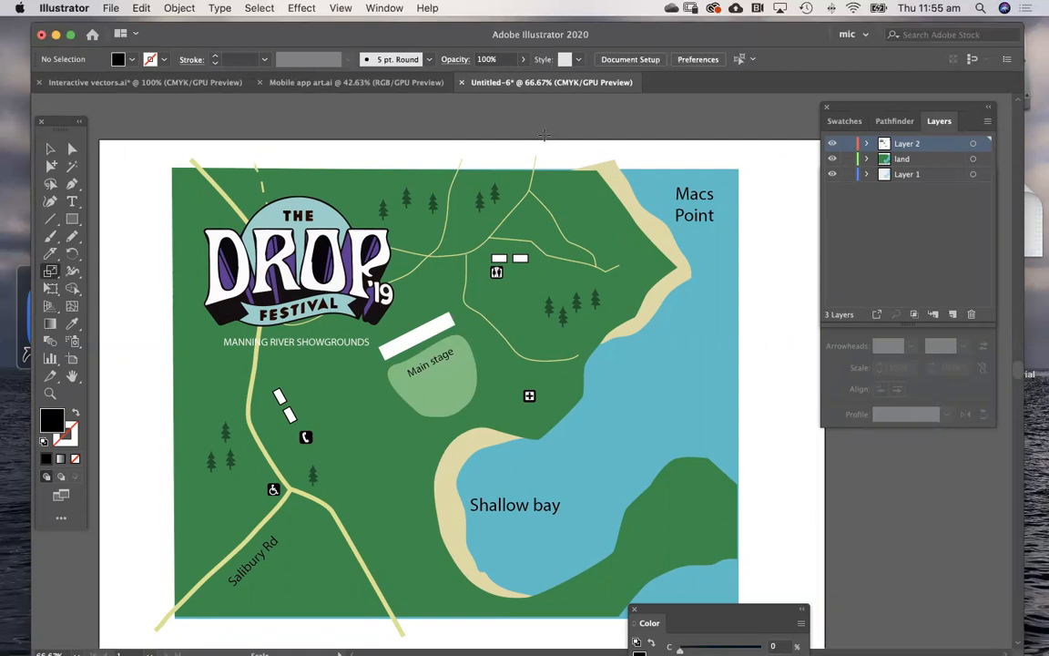
Step: Nudge the Macs Point label slightly southwest on the water
{"action": "left_click", "coordinate": [603, 166], "text": "super"}
{"action": "left_click_drag", "start_coordinate": [580, 153], "coordinate": [668, 227]}
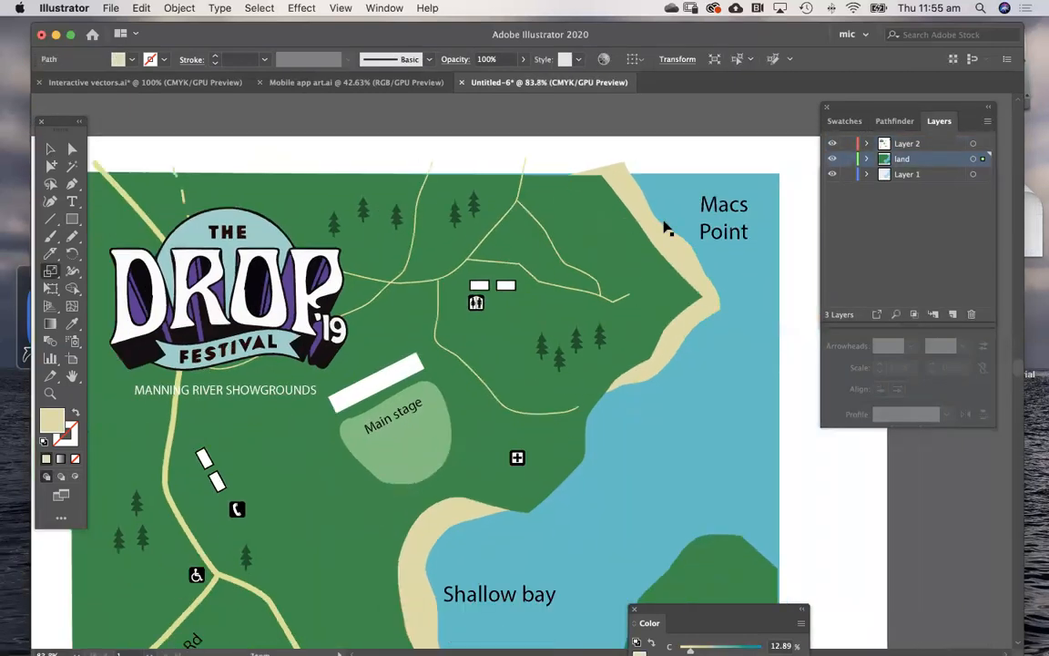
{"action": "left_click", "coordinate": [726, 227]}
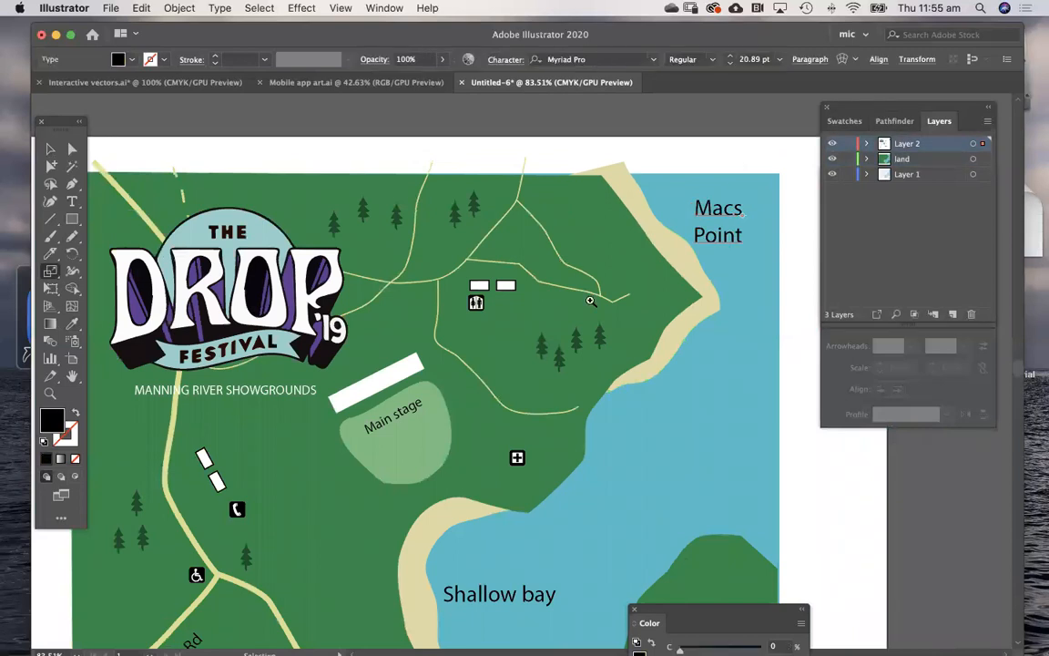
{"action": "key", "text": "super+minus"}
{"action": "scroll", "coordinate": [573, 312], "scroll_direction": "down", "scroll_amount": 5}
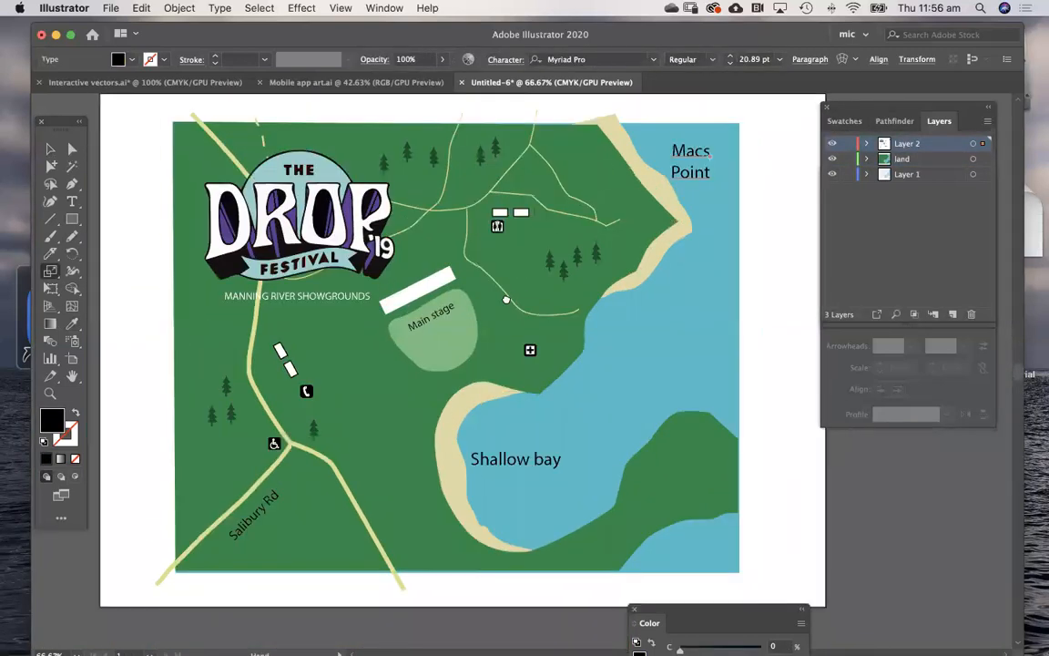
{"action": "left_click", "coordinate": [187, 139]}
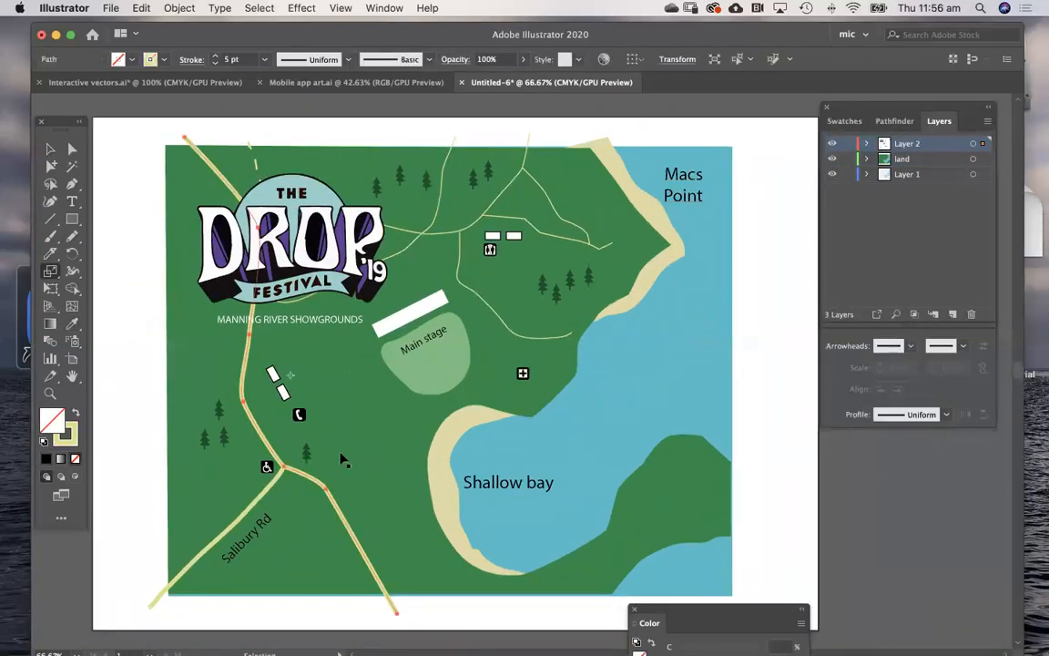
{"action": "left_click", "coordinate": [597, 124]}
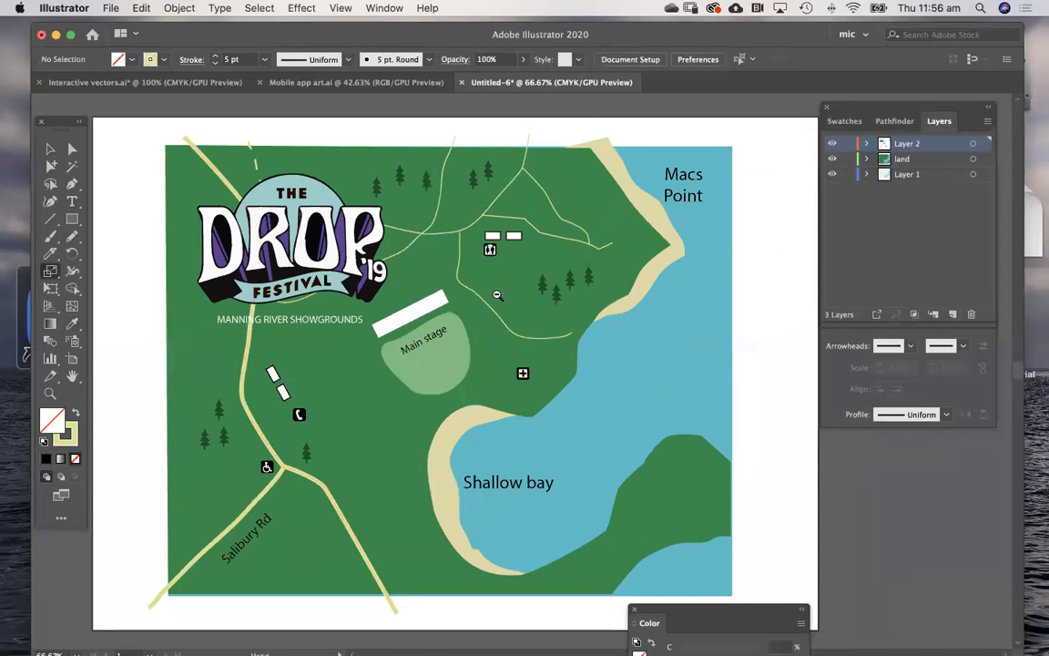
{"action": "left_click", "coordinate": [498, 296], "text": "alt+super"}
{"action": "scroll", "coordinate": [495, 305], "scroll_direction": "down", "scroll_amount": 3}
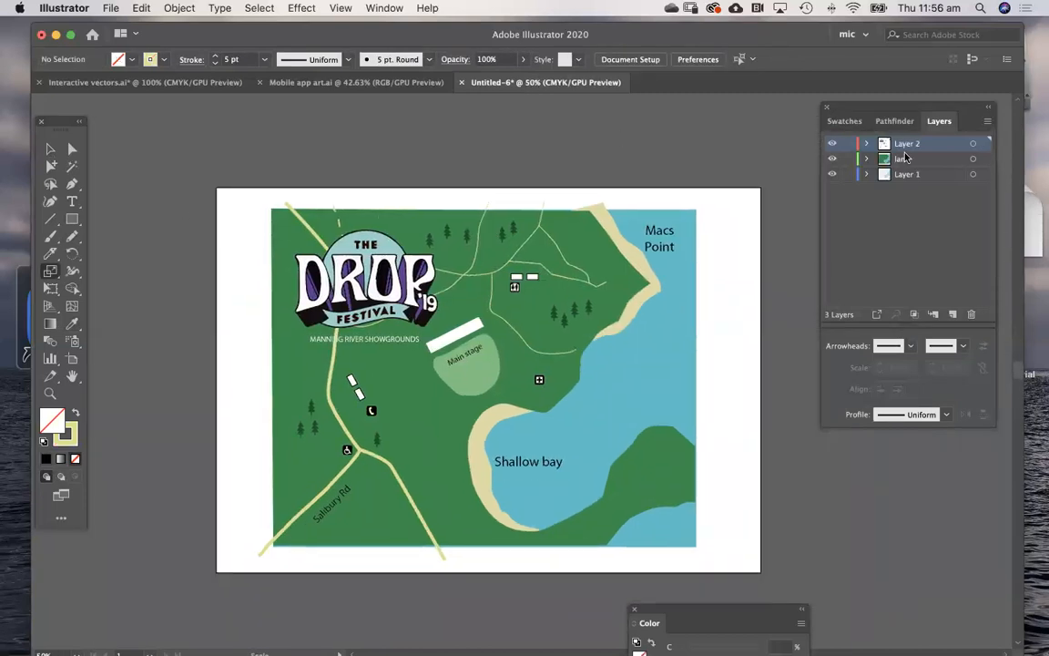
Step: Delete Layer 1 and select Layer 2 and the land layer together
{"action": "left_click", "coordinate": [910, 194]}
{"action": "left_click", "coordinate": [929, 179]}
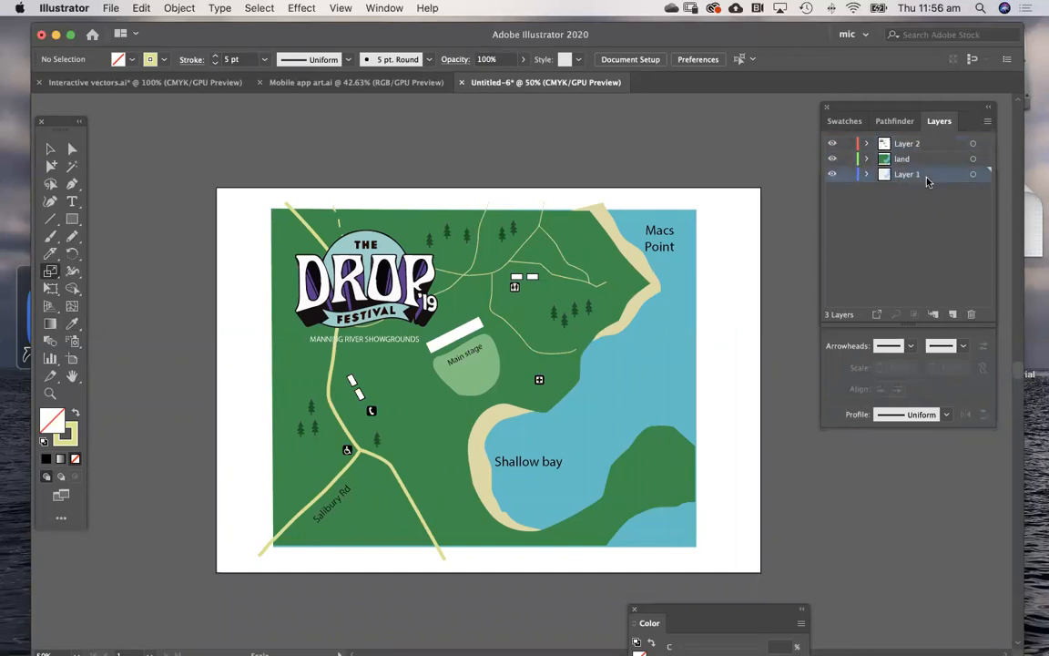
{"action": "left_click", "coordinate": [835, 176]}
{"action": "left_click_drag", "start_coordinate": [914, 179], "coordinate": [937, 145]}
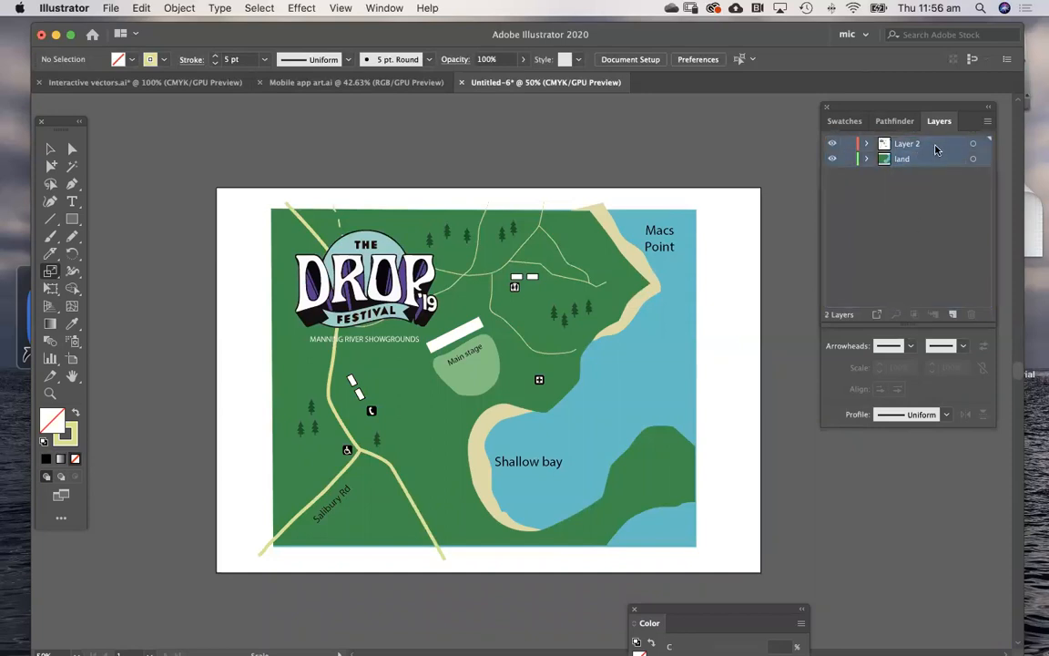
Step: Merge the selected Layer 2 and land layers into a single layer
{"action": "left_click", "coordinate": [988, 120]}
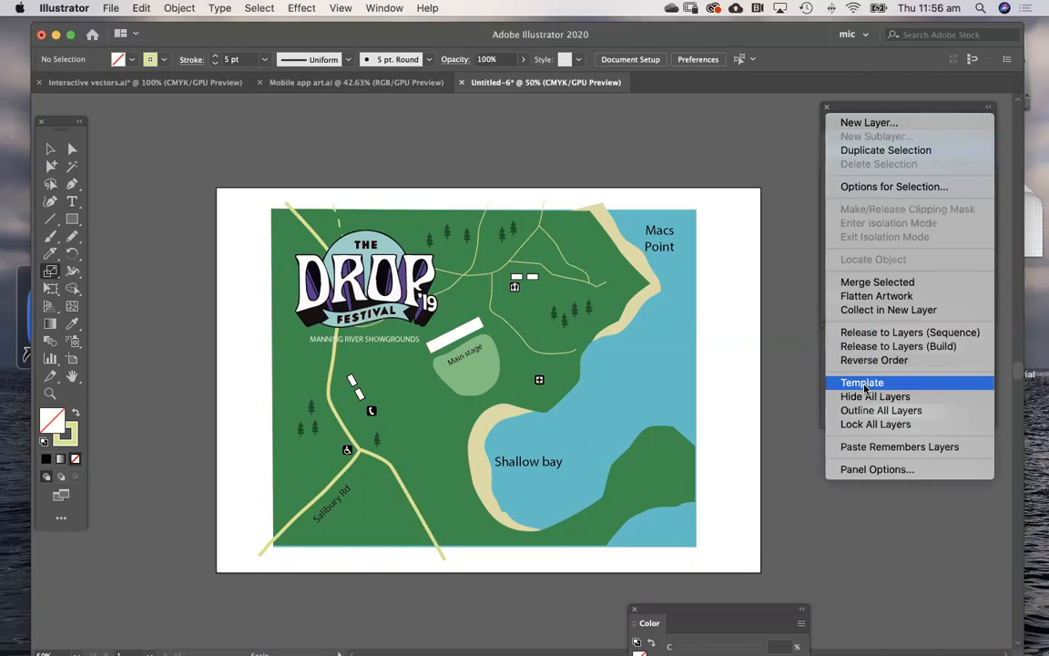
{"action": "left_click", "coordinate": [877, 281]}
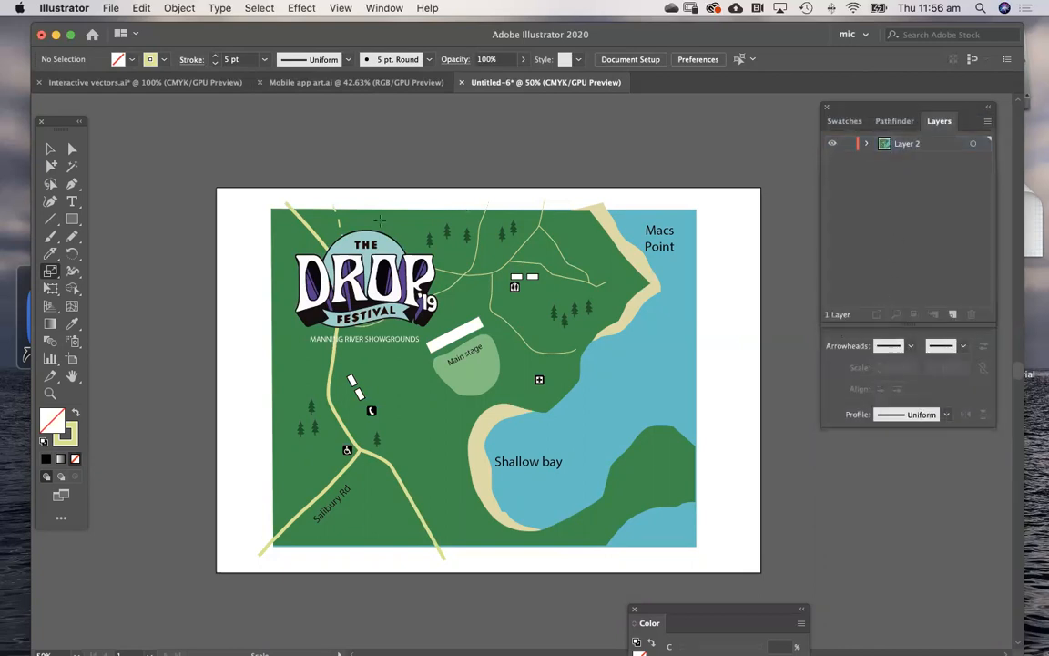
{"action": "key", "text": "v"}
{"action": "left_click_drag", "start_coordinate": [407, 234], "coordinate": [427, 178]}
{"action": "key", "text": "super+z"}
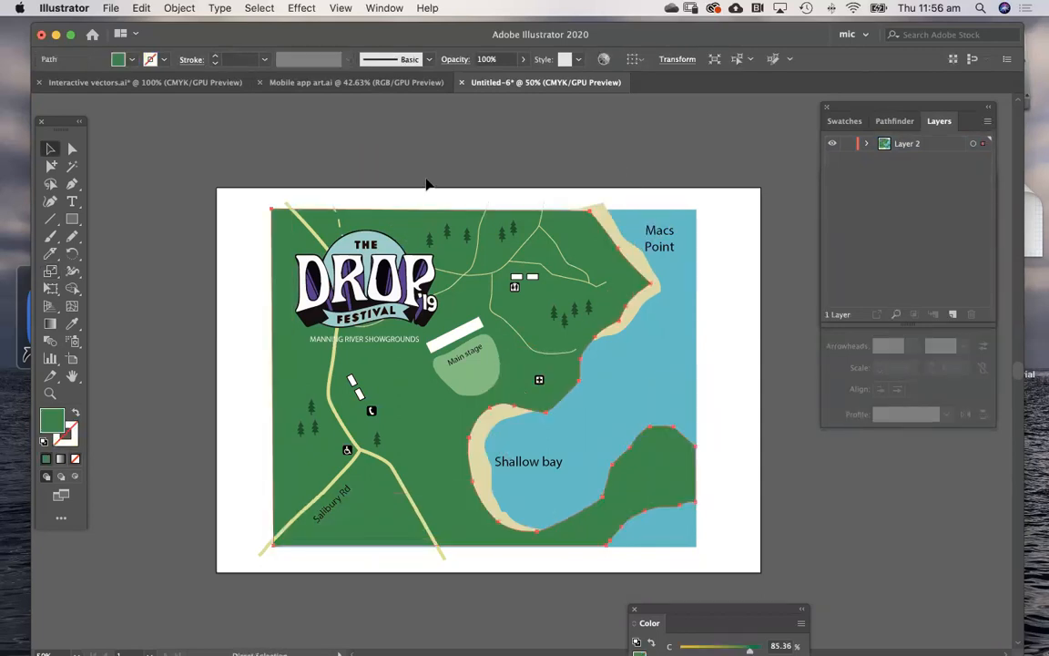
{"action": "left_click", "coordinate": [425, 168]}
Step: Draw a rectangle just inside the map's outer edges on Layer 2 and fill it purple
{"action": "left_click", "coordinate": [916, 144]}
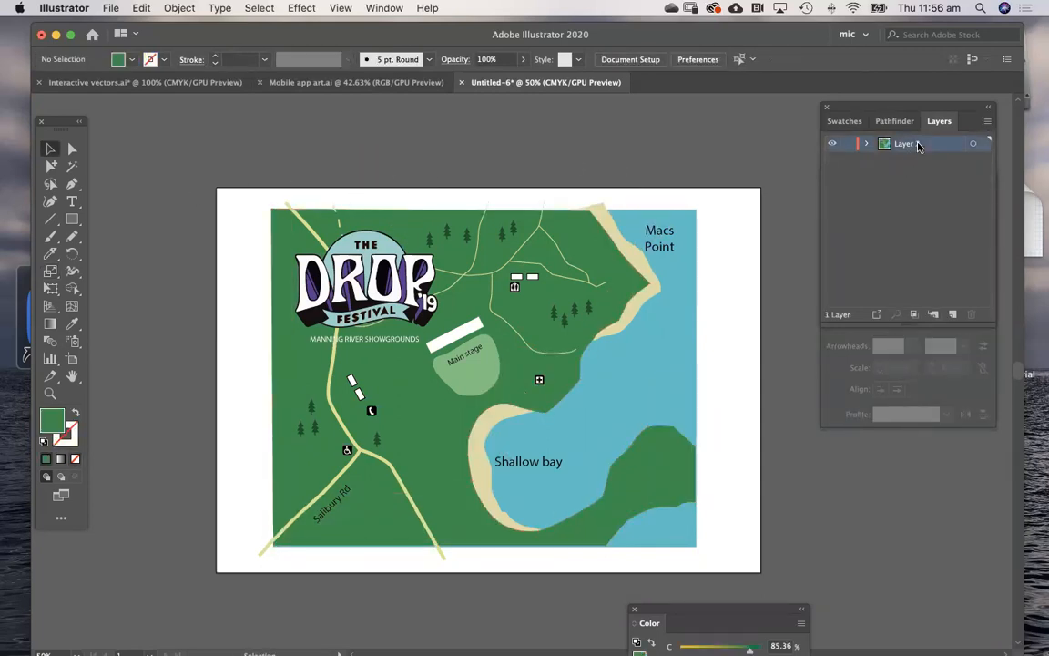
{"action": "left_click", "coordinate": [72, 218]}
{"action": "left_click_drag", "start_coordinate": [282, 215], "coordinate": [687, 535]}
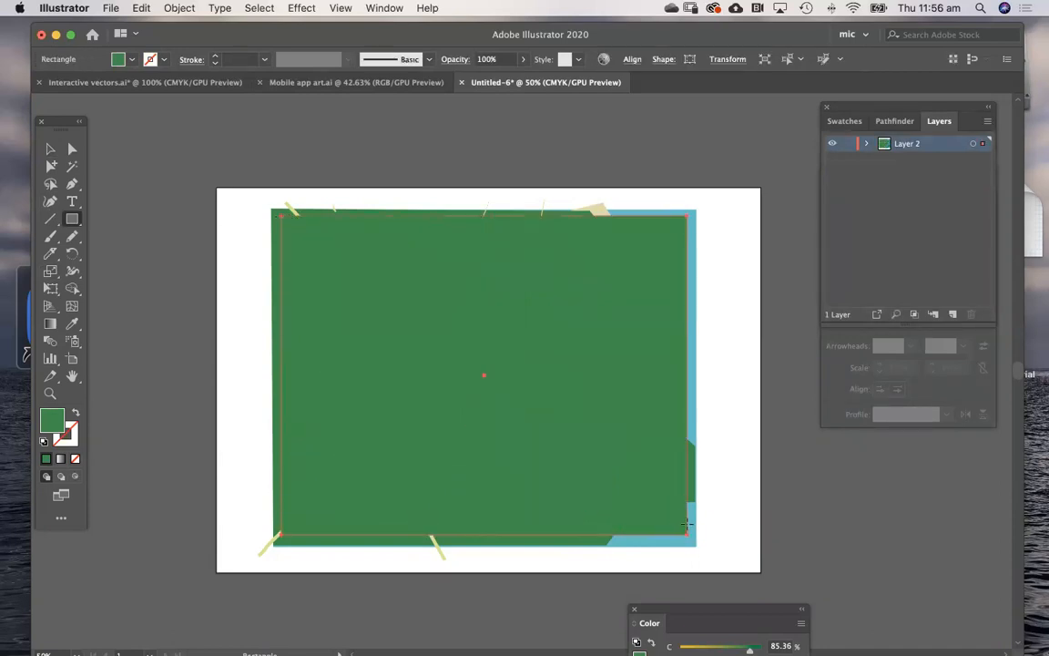
{"action": "double_click", "coordinate": [52, 420]}
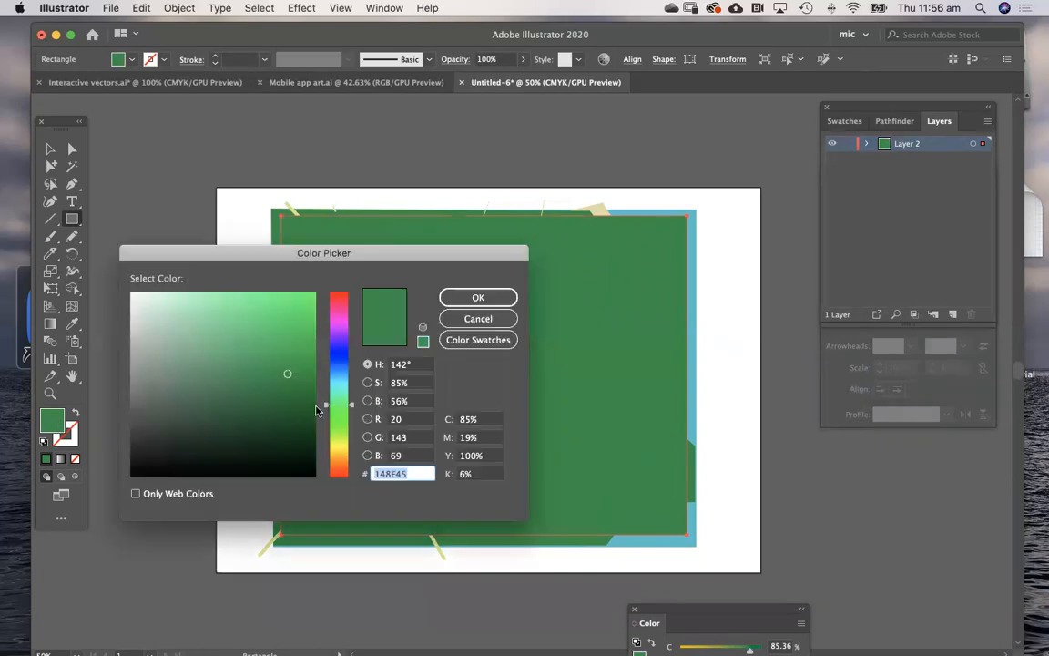
{"action": "left_click", "coordinate": [338, 334]}
{"action": "left_click", "coordinate": [479, 298]}
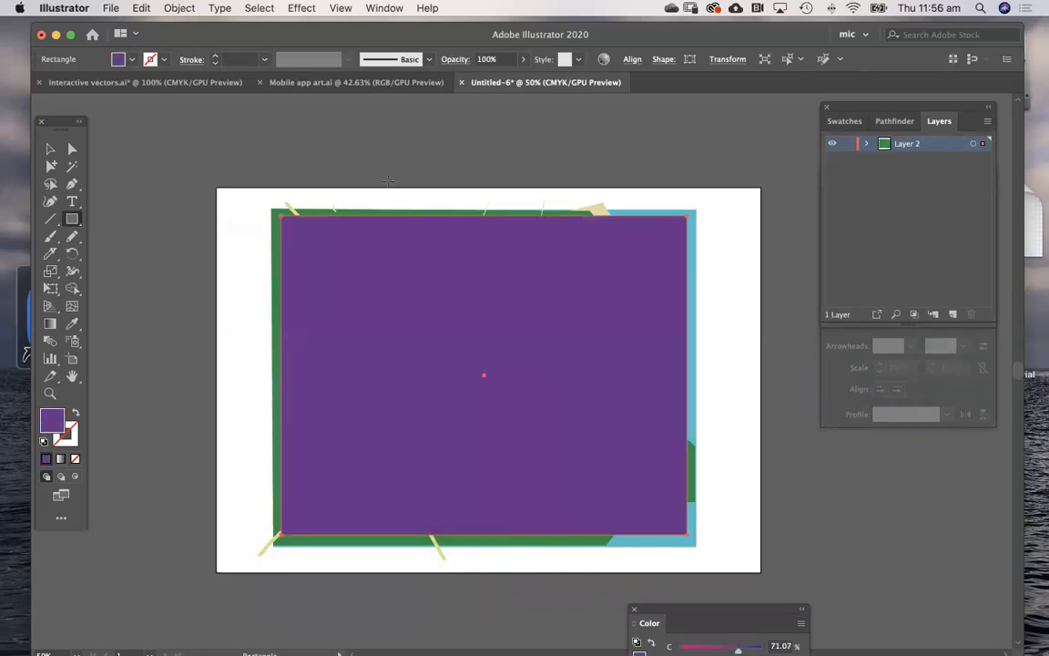
Step: Nudge the purple rectangle slightly southeast so it sits within the map's edges
{"action": "key", "text": "v"}
{"action": "left_click", "coordinate": [344, 150]}
{"action": "mouse_move", "coordinate": [436, 314]}
{"action": "left_mouse_down"}
{"action": "mouse_move", "coordinate": [688, 375]}
{"action": "mouse_move", "coordinate": [399, 304]}
{"action": "mouse_move", "coordinate": [435, 323]}
{"action": "left_mouse_up"}
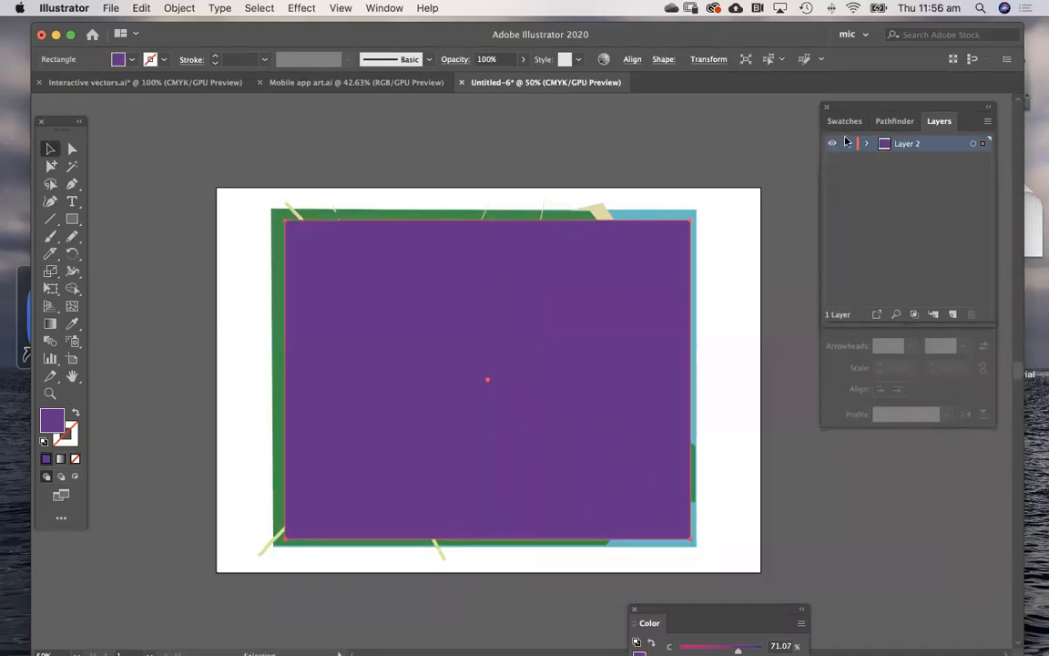
Step: Select all the map artwork with the purple rectangle and make a clipping mask to trim the overhanging edges
{"action": "left_click_drag", "start_coordinate": [197, 160], "coordinate": [804, 579]}
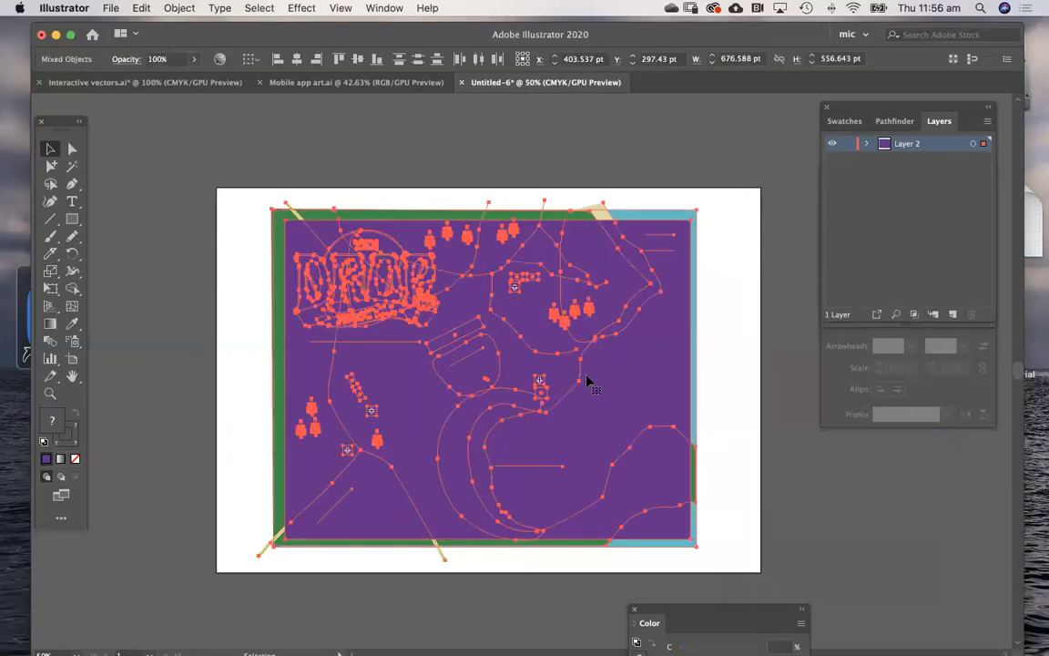
{"action": "right_click", "coordinate": [600, 387]}
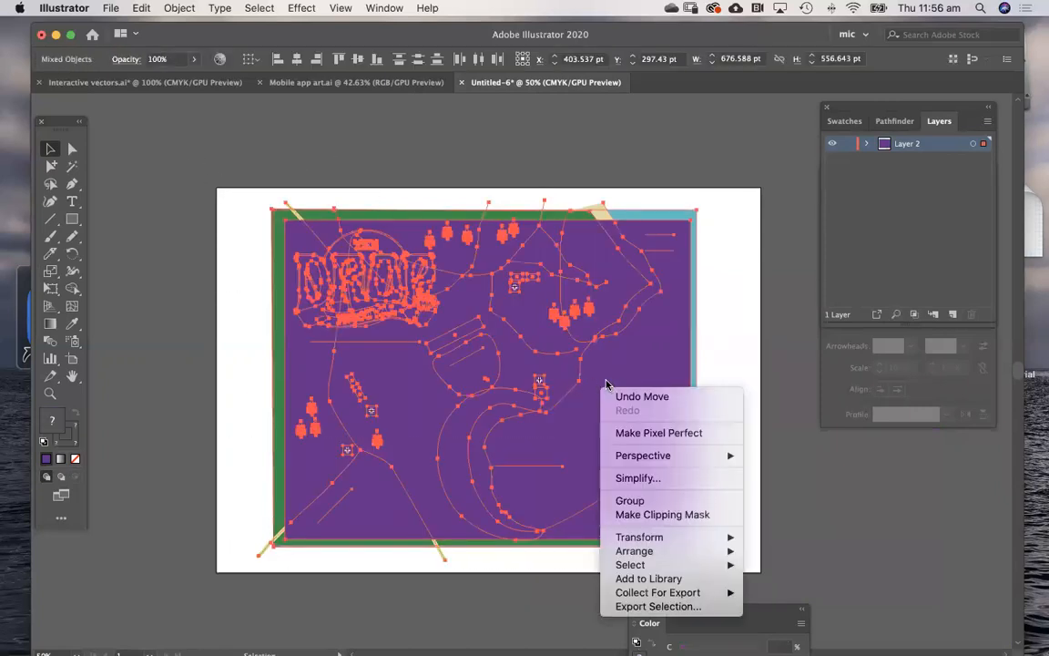
{"action": "left_click", "coordinate": [672, 516]}
{"action": "left_click", "coordinate": [805, 458]}
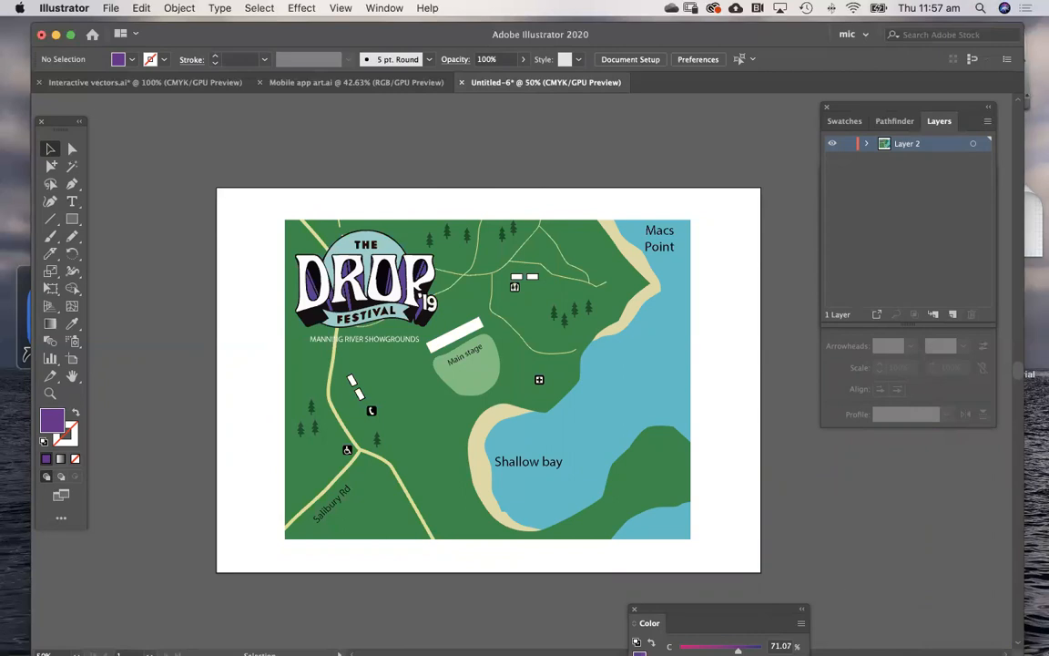
{"action": "mouse_move", "coordinate": [553, 642]}
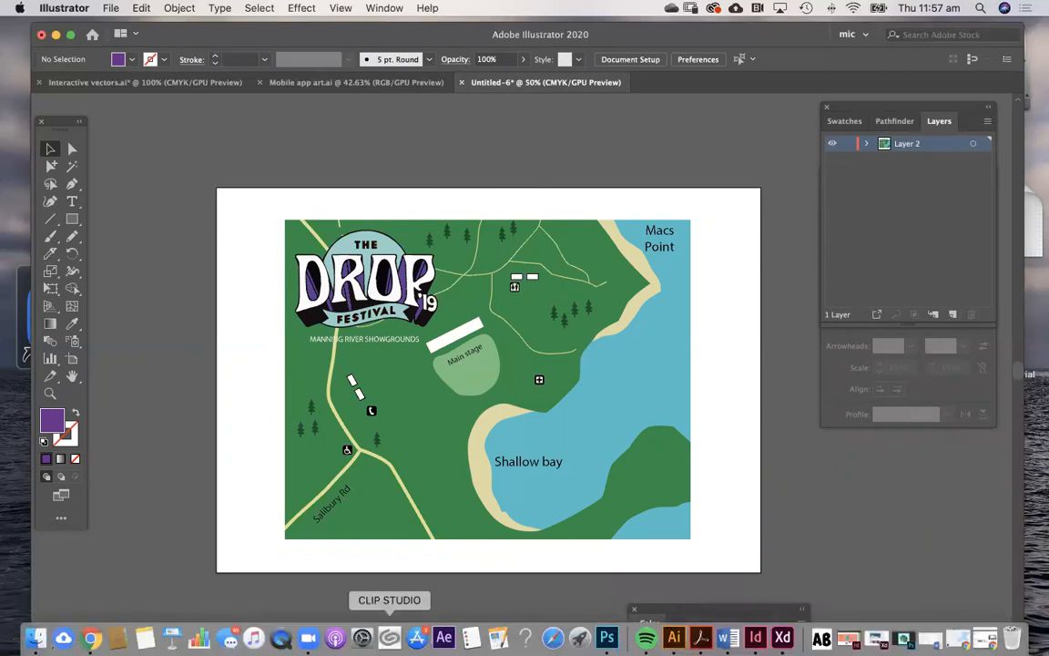
{"action": "right_click", "coordinate": [308, 638]}
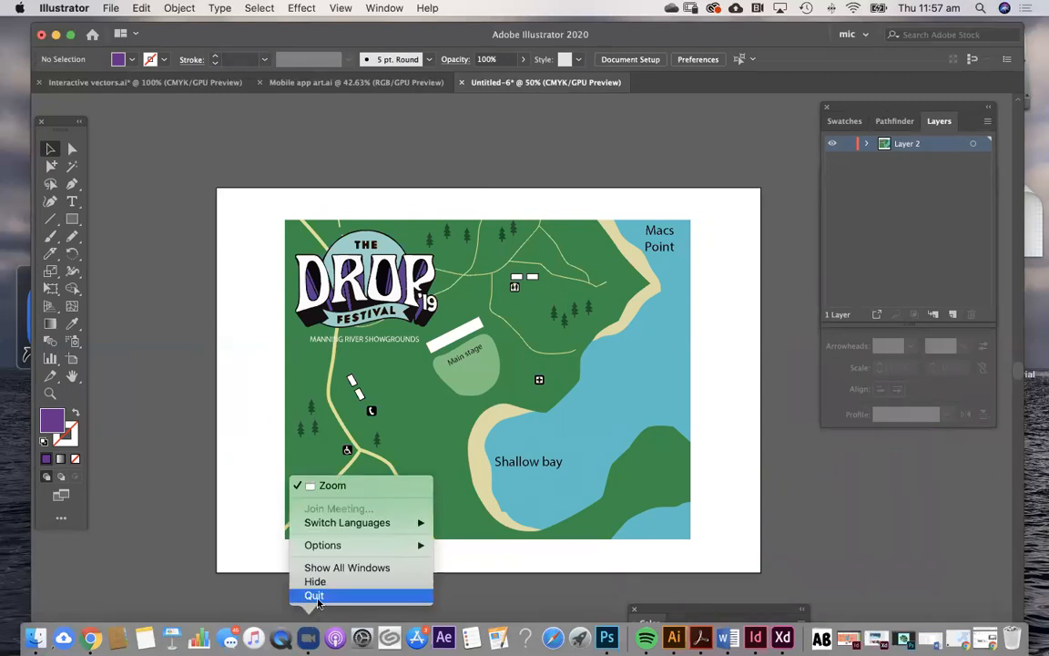